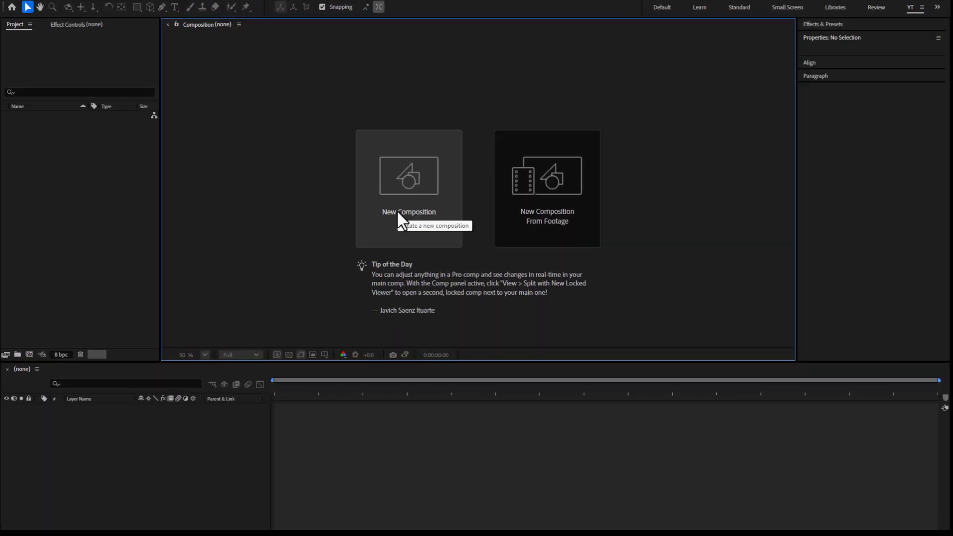
- Start a new composition named MAIN using the HD 1920x1080 29.97 fps preset
click(396, 210)
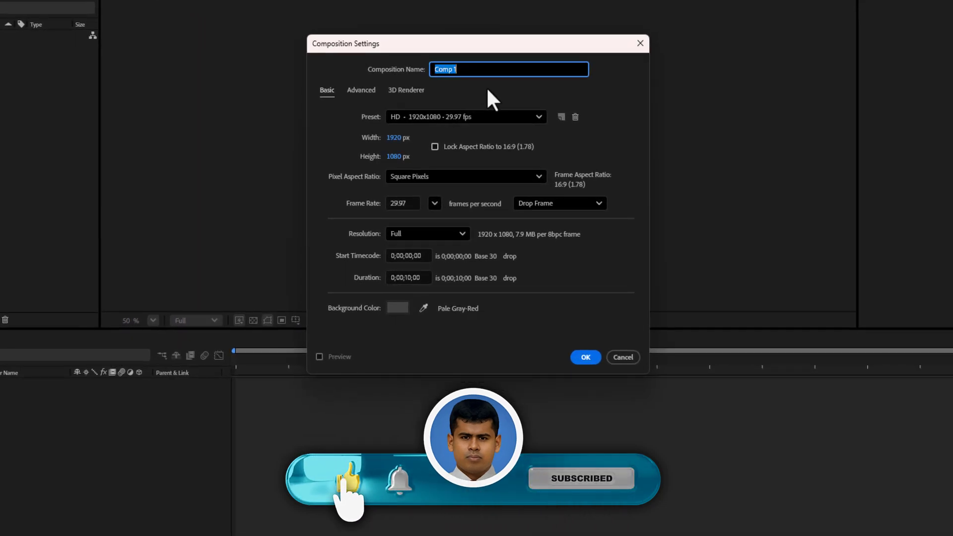
key(BackSpace)
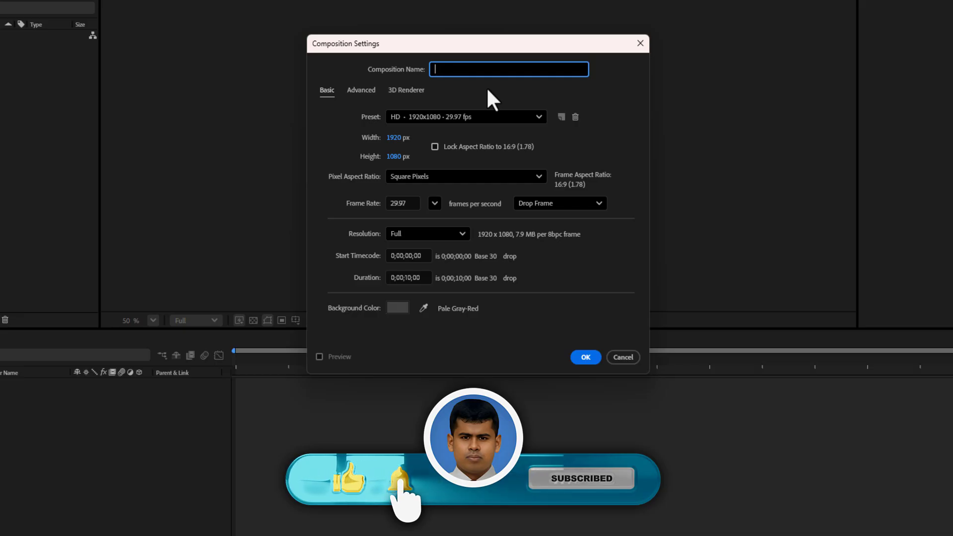
text(MAIN)
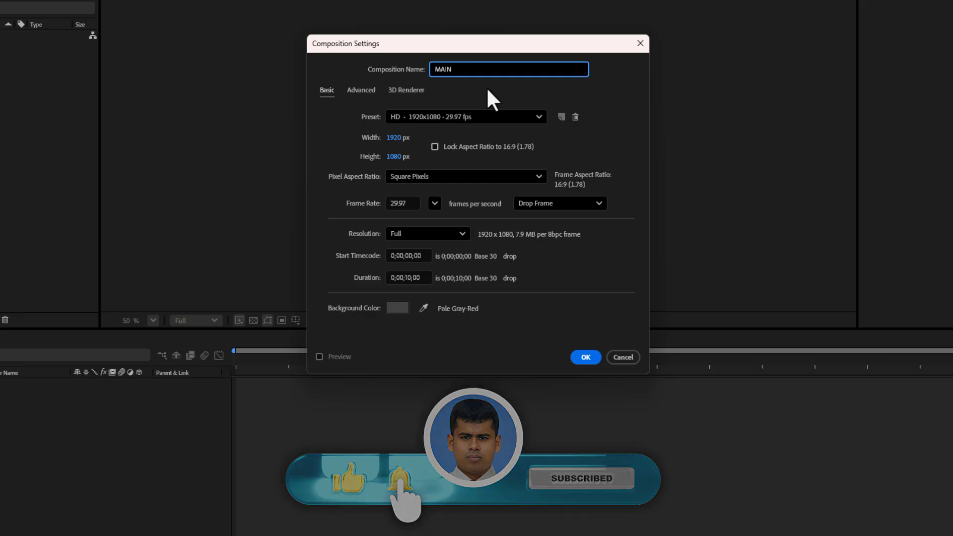
click(491, 118)
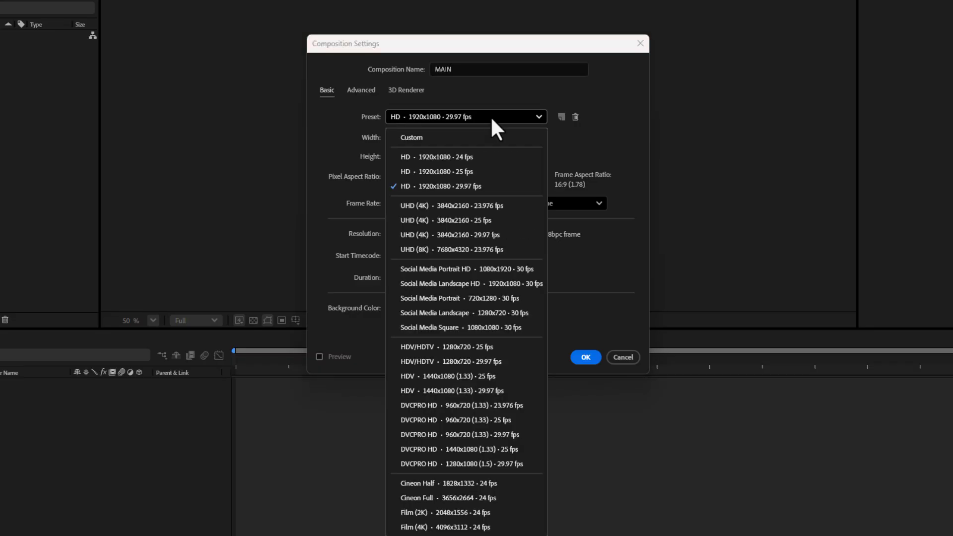
click(463, 184)
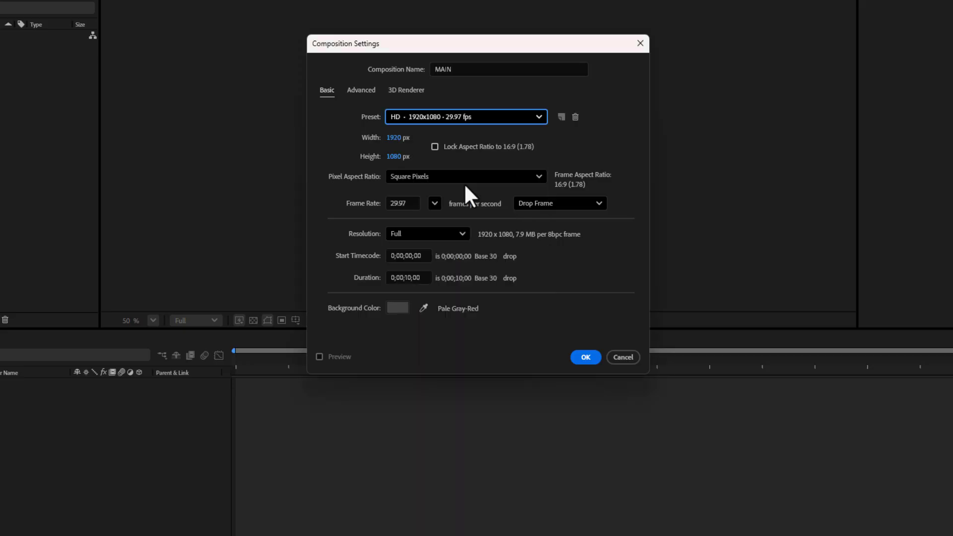
- Create the composition at 1920 × 1080 px and 29.97 fps, with a 0;00;10;00 duration and background color 434242
click(396, 139)
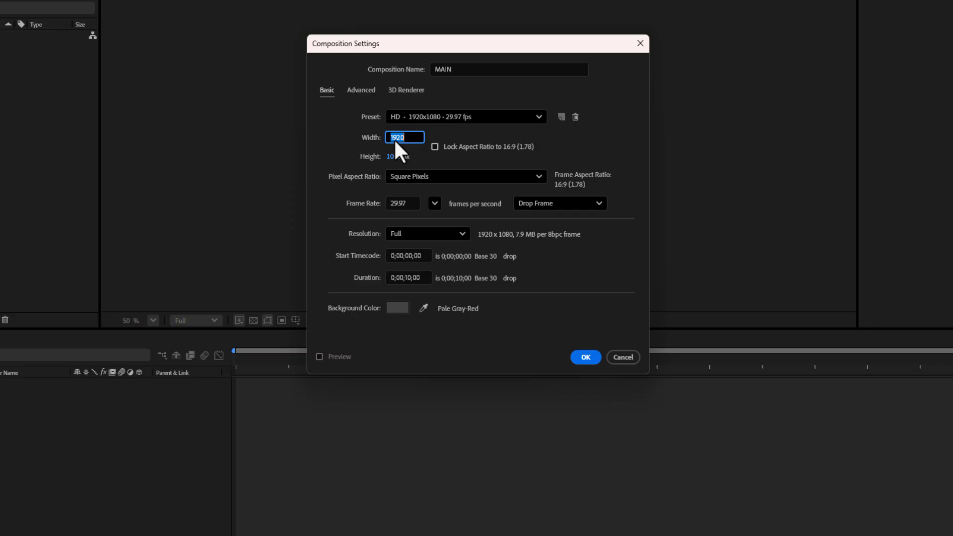
click(391, 156)
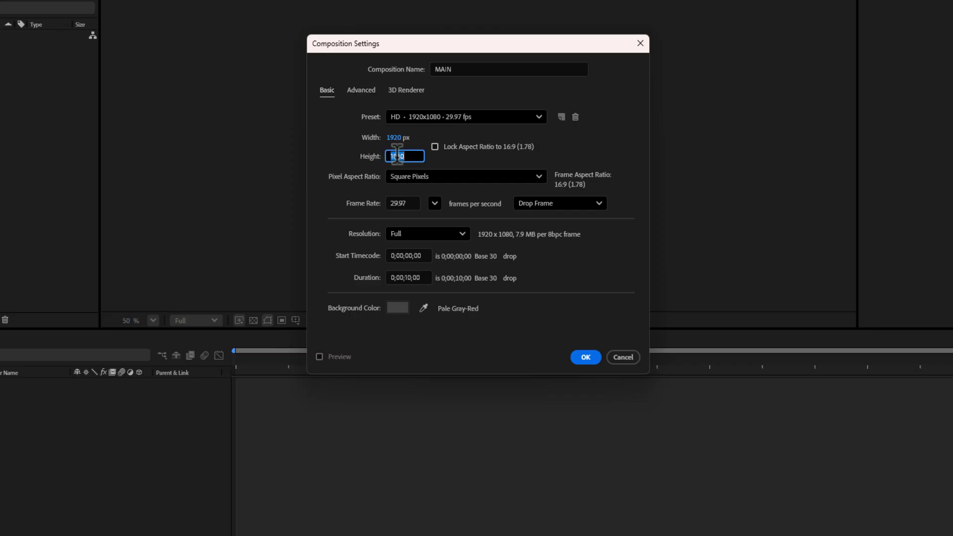
click(411, 203)
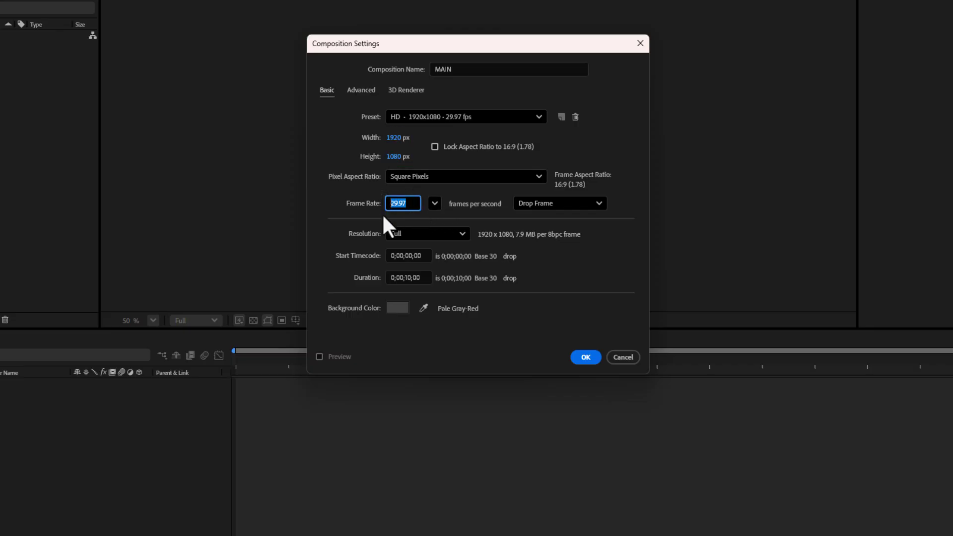
click(411, 278)
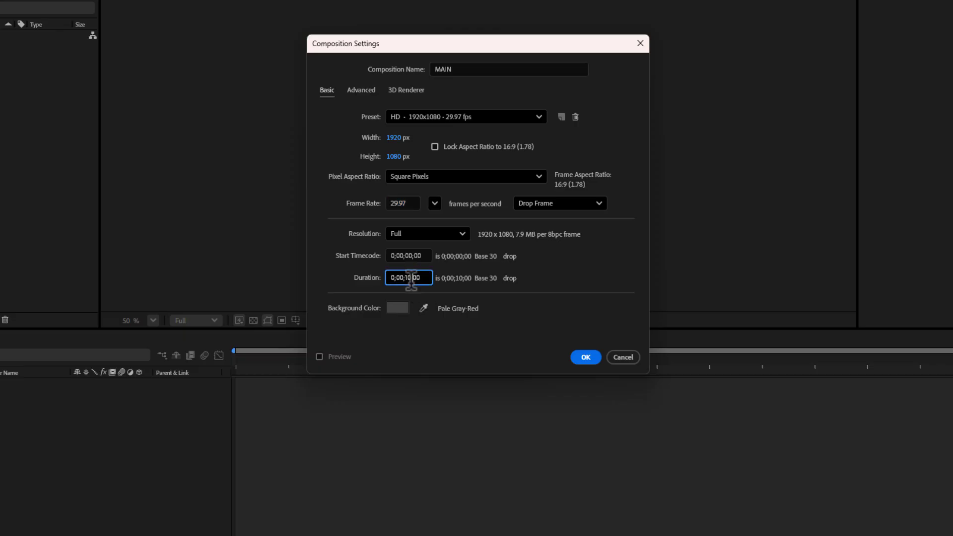
click(401, 309)
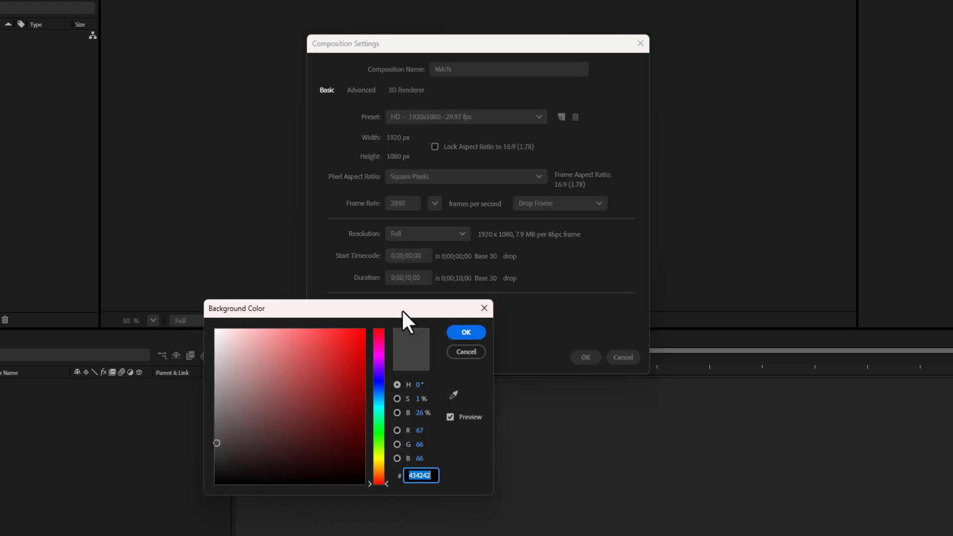
click(466, 331)
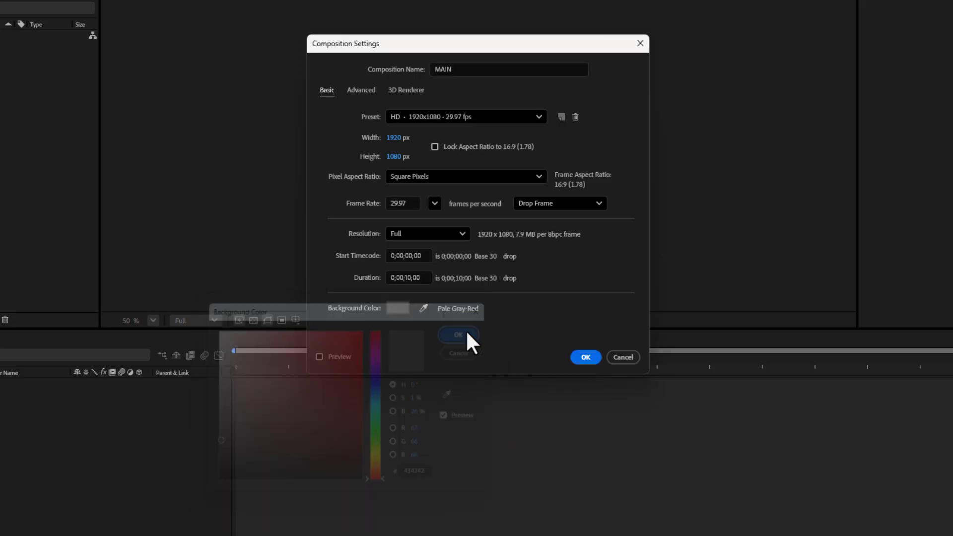
click(586, 357)
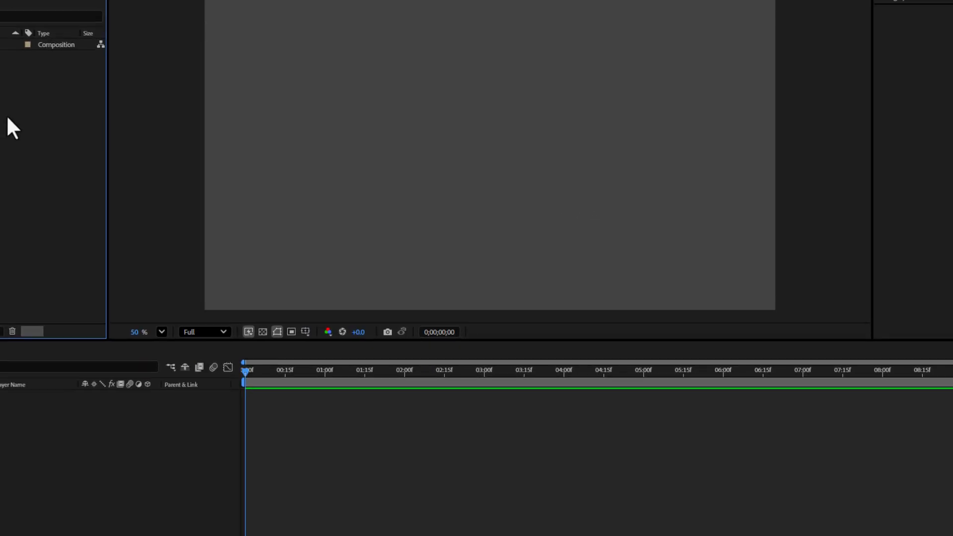
- Import the DASHBOARD PNG from the desktop's New folder into the project as footage
right_click(8, 115)
mouse_move(43, 179)
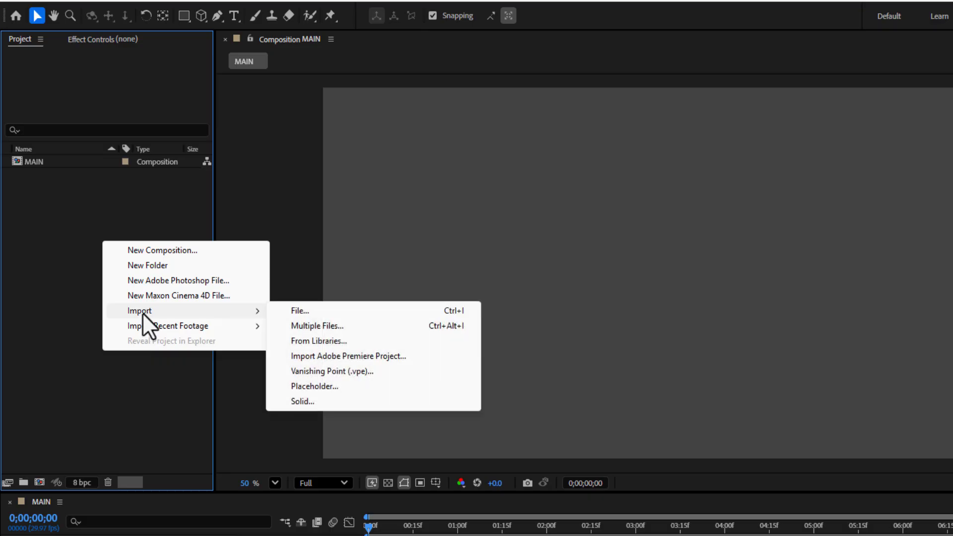
click(302, 311)
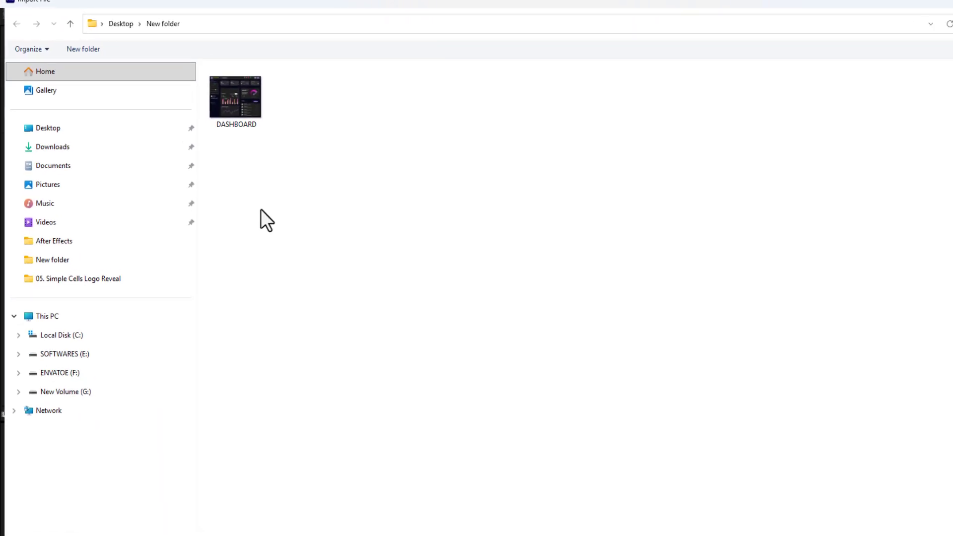
click(232, 121)
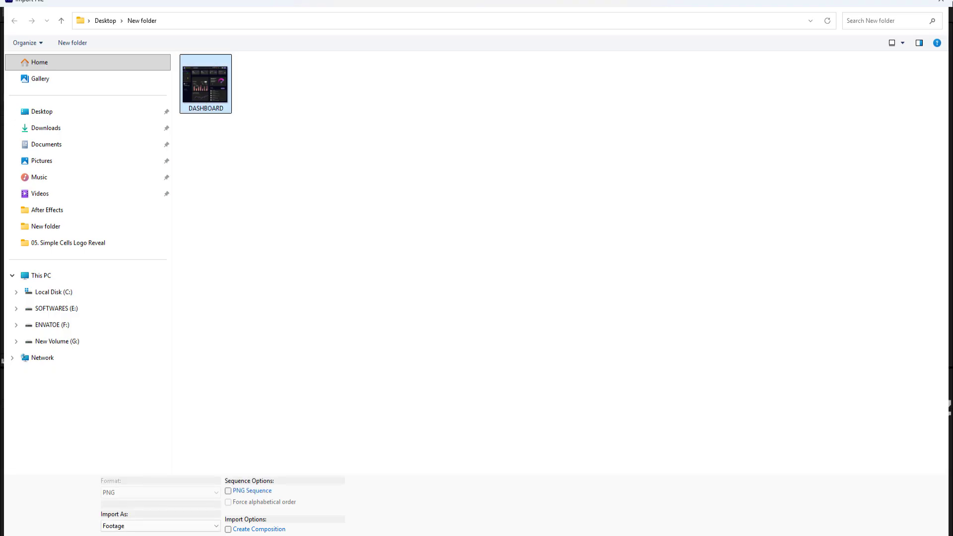
key(Return)
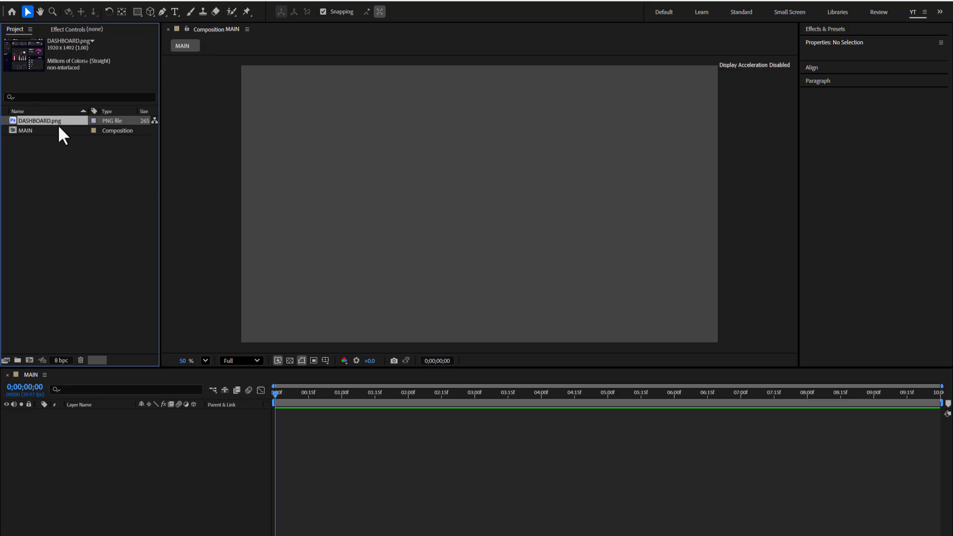
- Add DASHBOARD.png to the MAIN timeline and set its scale to 65%
drag(61, 122, 93, 423)
key(s)
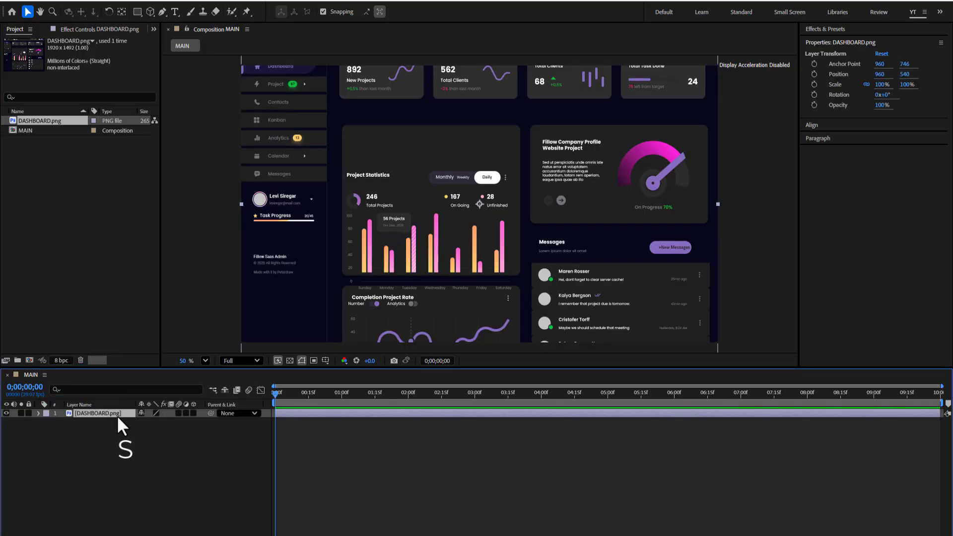
key(s)
drag(155, 422, 140, 425)
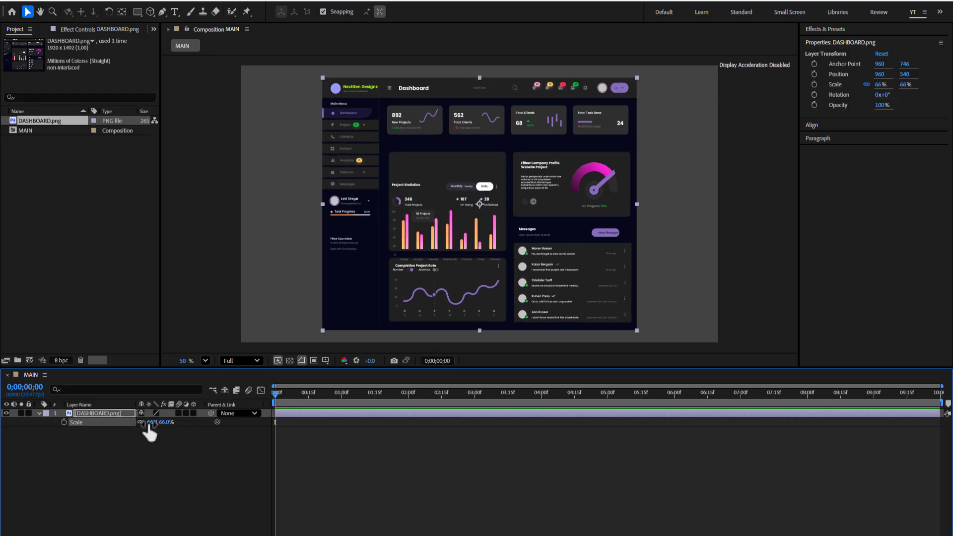
click(151, 429)
click(151, 422)
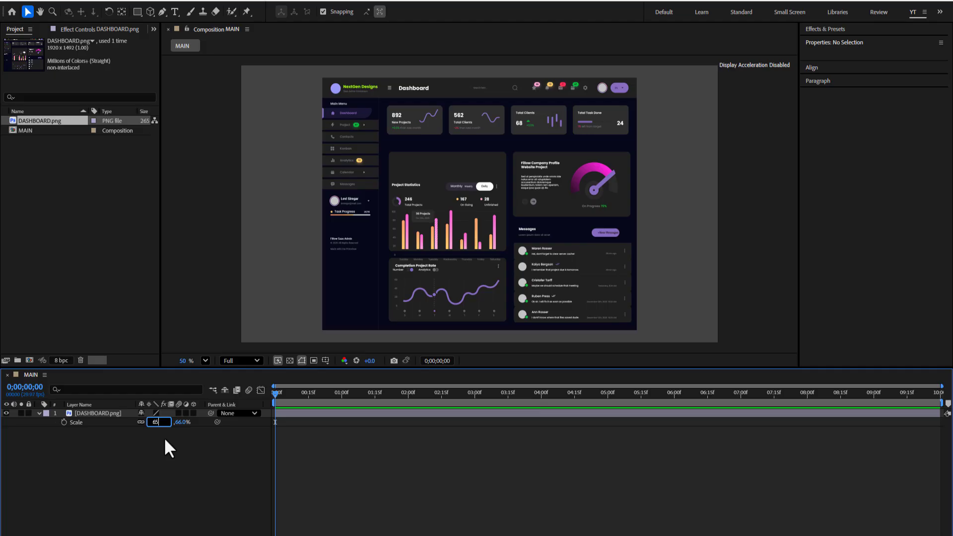
key(Return)
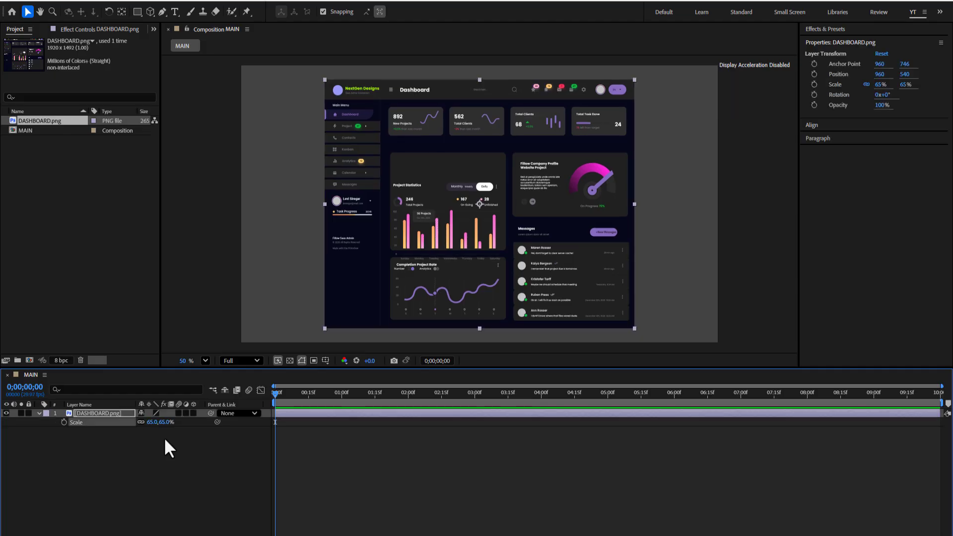
- Draw a white rectangle about 232 × 113 px over the New Projects card and set its layer opacity to 58%
click(213, 312)
key(z)
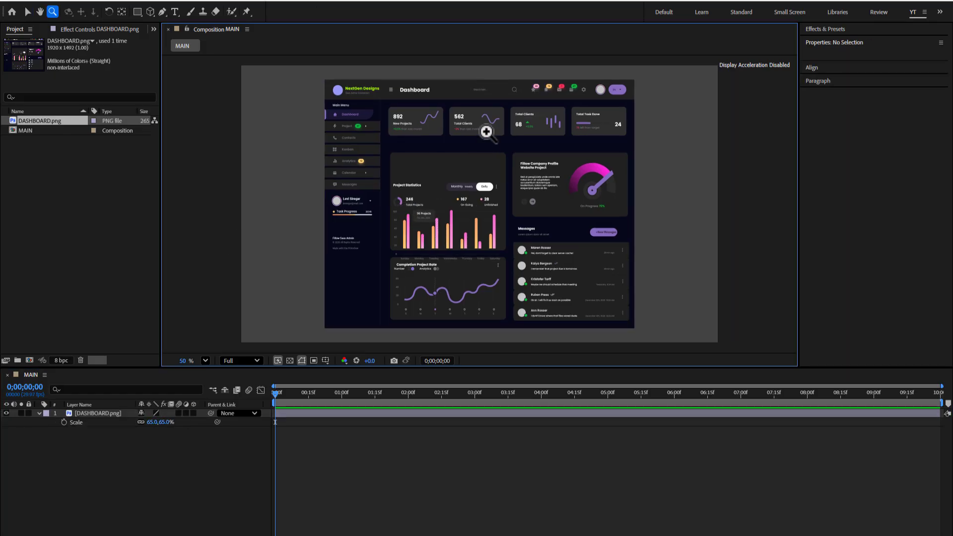
click(508, 113)
key(v)
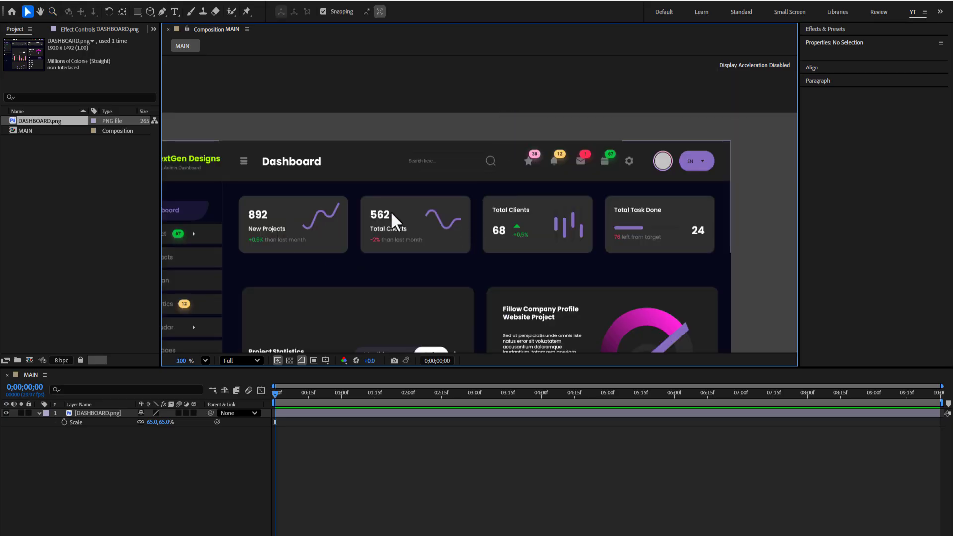
drag(453, 255, 493, 223)
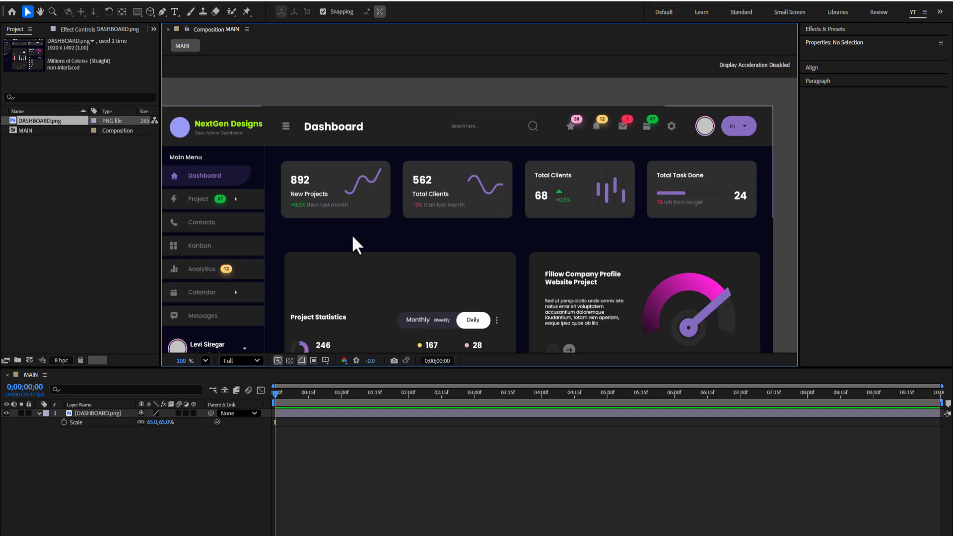
click(39, 413)
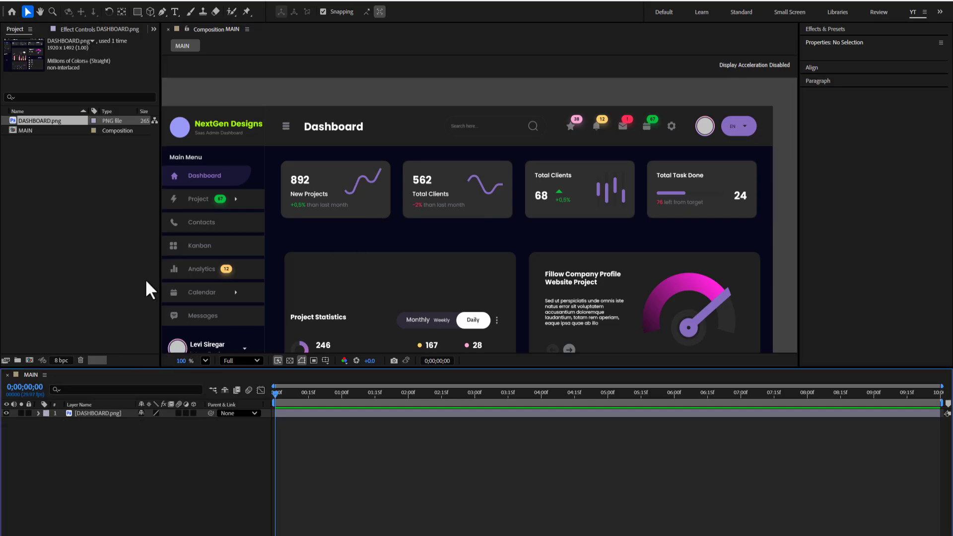
click(136, 11)
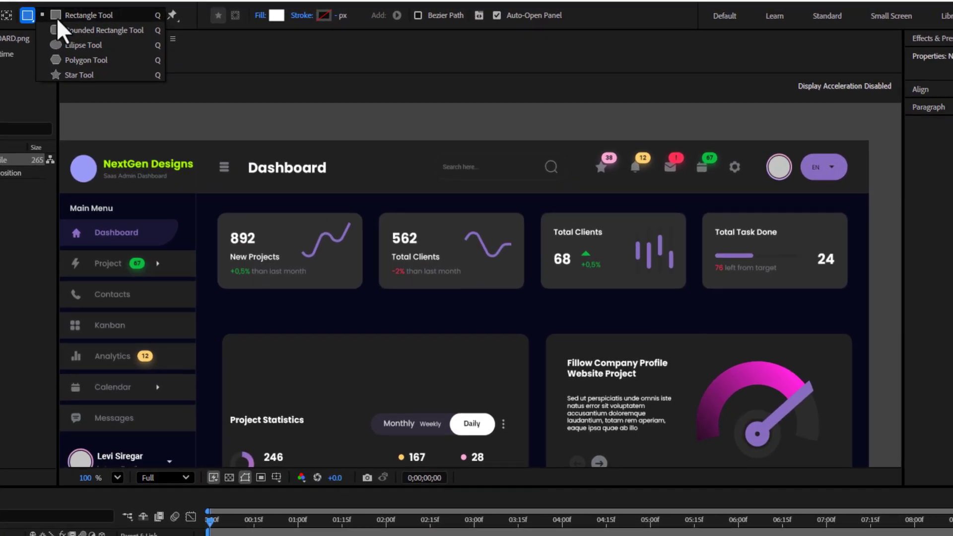
click(67, 19)
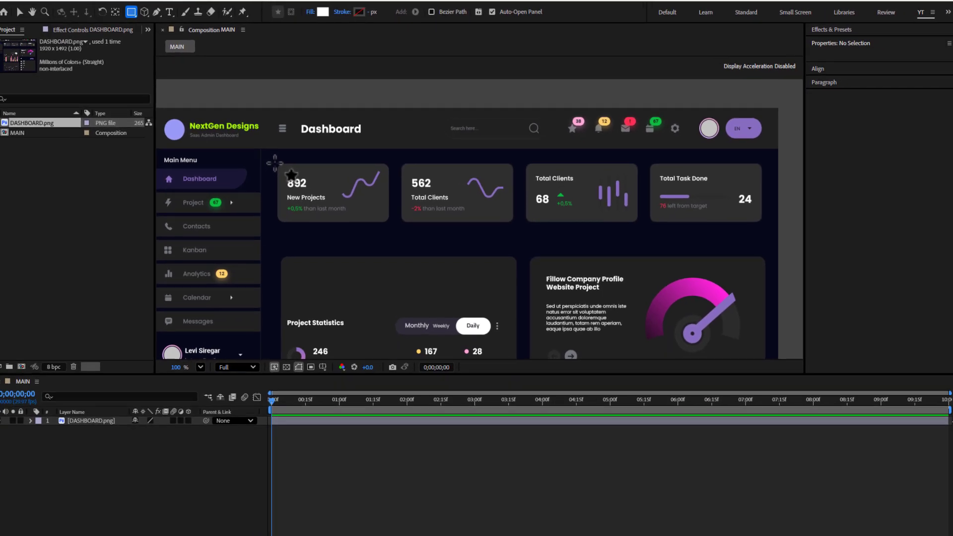
drag(215, 213, 238, 258)
mouse_move(297, 195)
mouse_down()
mouse_move(323, 216)
mouse_move(394, 218)
mouse_up()
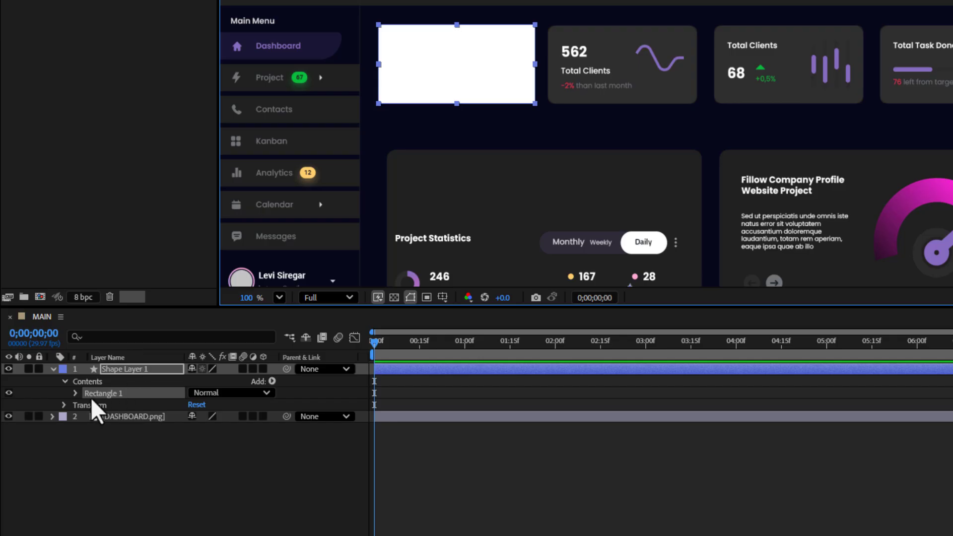
click(64, 405)
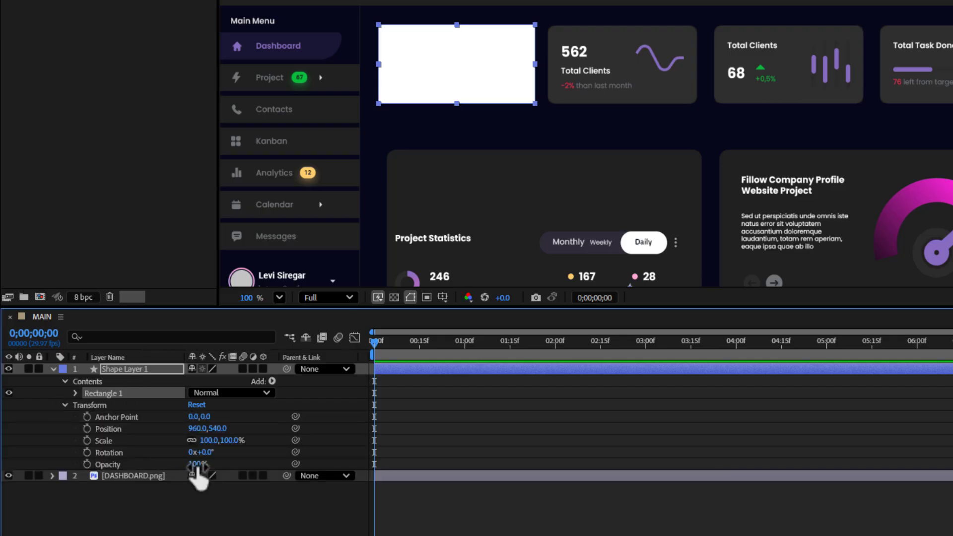
drag(197, 464, 161, 465)
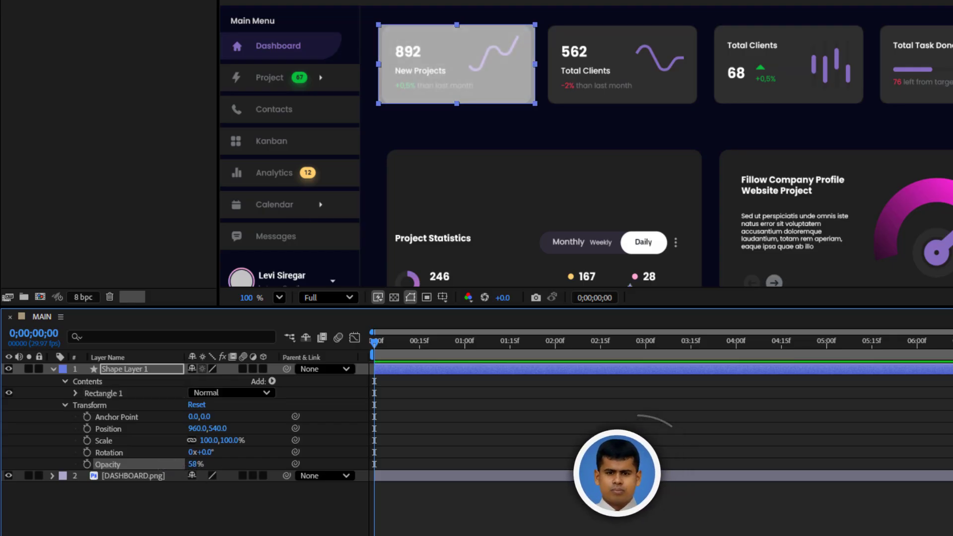
- Unlink the rectangle path's size proportions, resize it to 227 × 116 px, and nudge the layer down to Y position 541.5
click(405, 21)
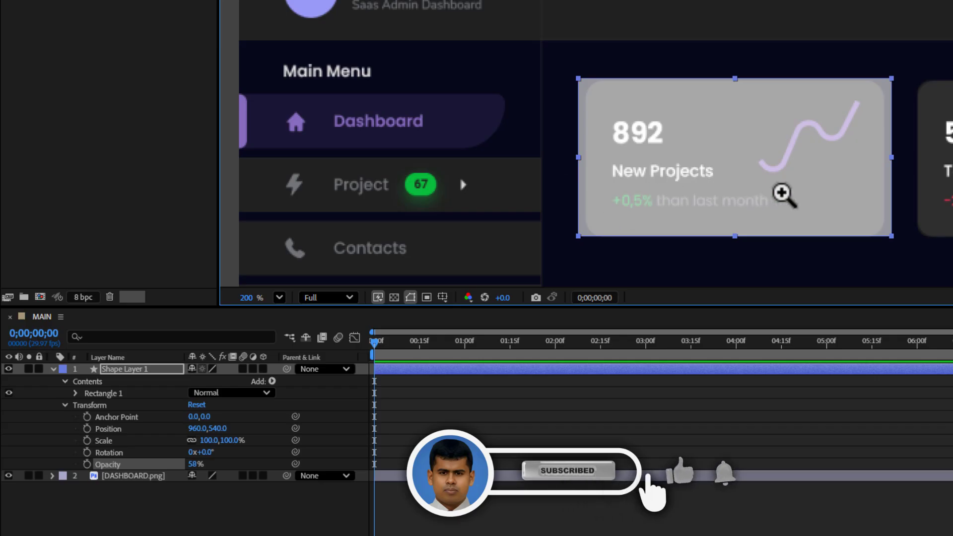
drag(782, 175, 704, 134)
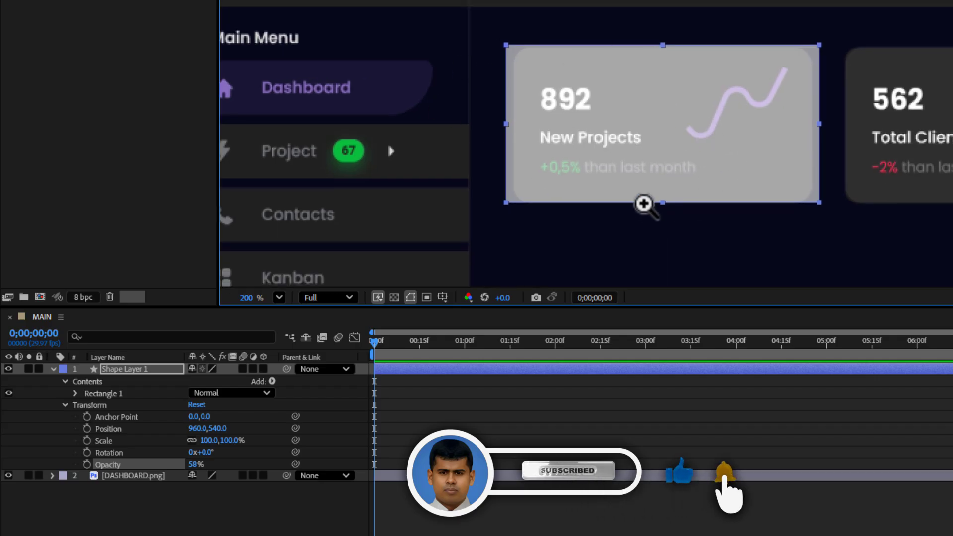
click(74, 394)
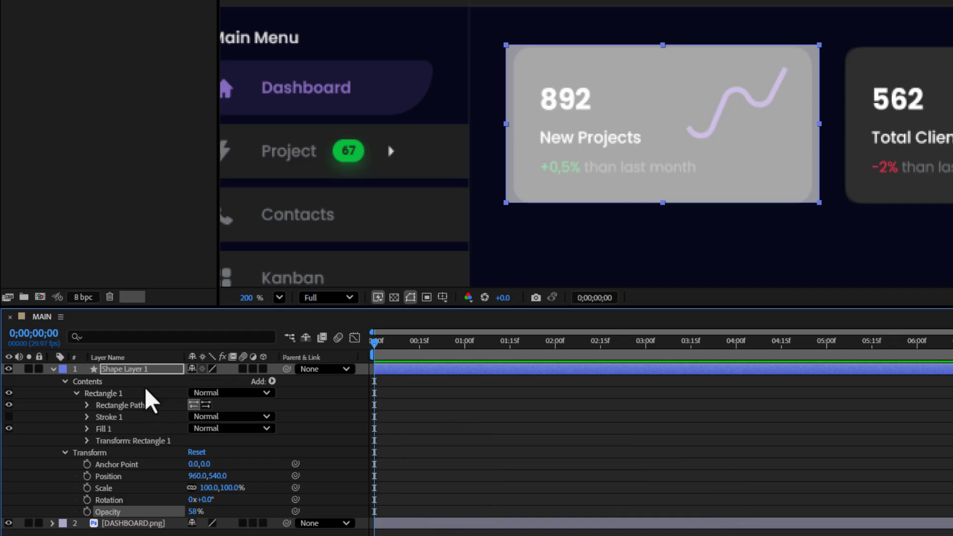
click(121, 406)
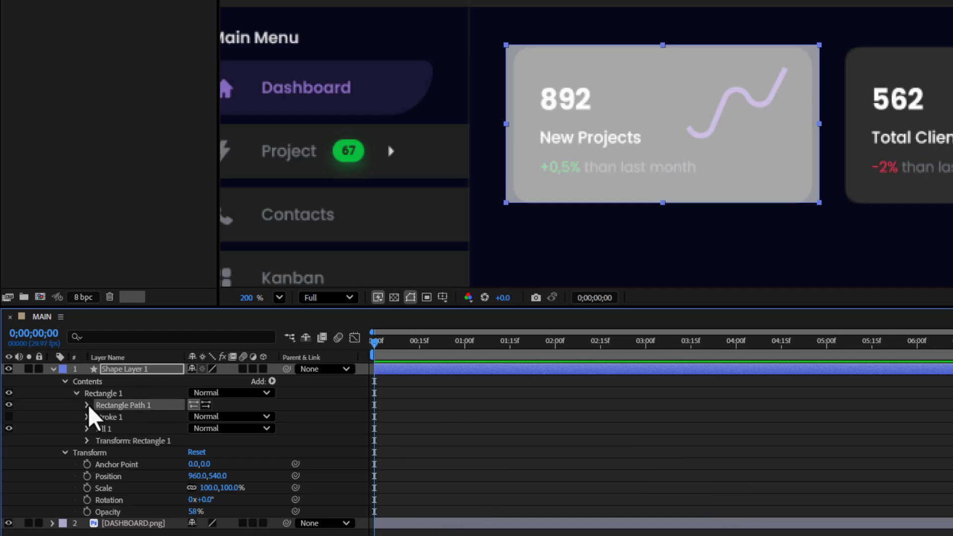
click(86, 405)
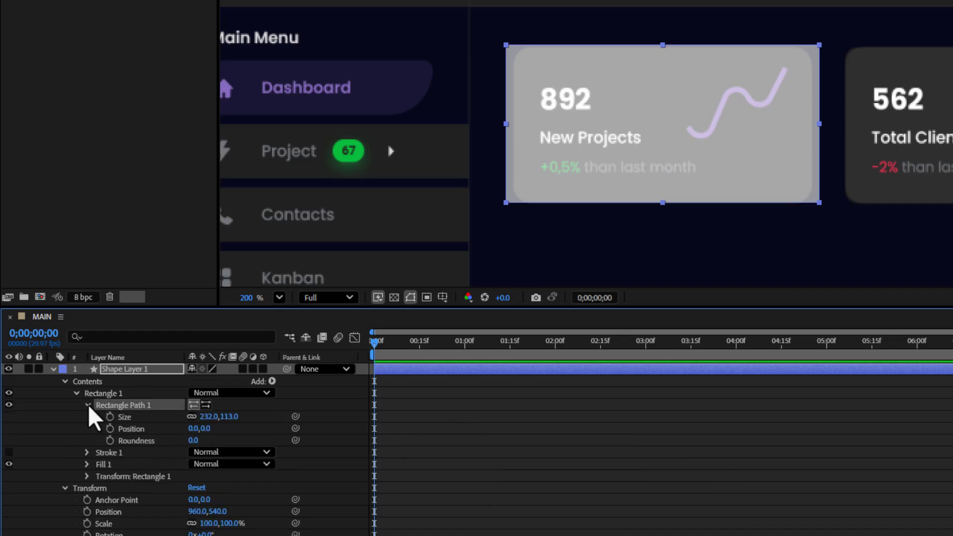
click(192, 416)
drag(208, 420, 233, 419)
key(Down)
key(Down)
key(Down)
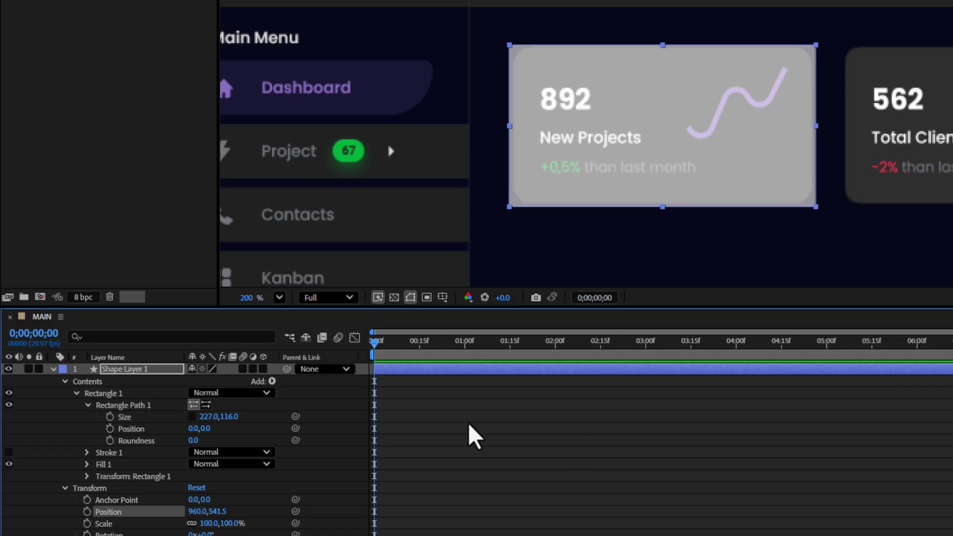
- Set the roundness of the rectangle over the New Projects card to 15
click(193, 440)
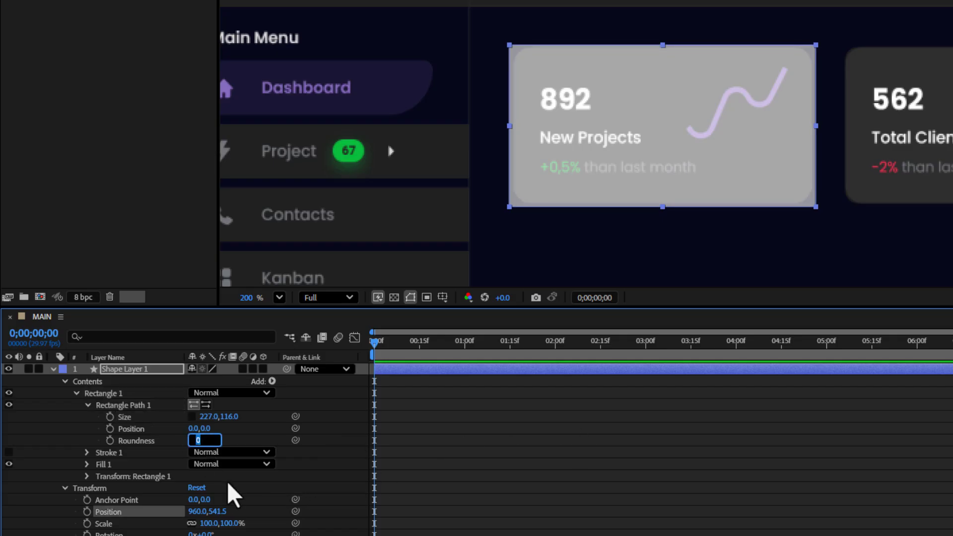
text(15)
key(Return)
key(z)
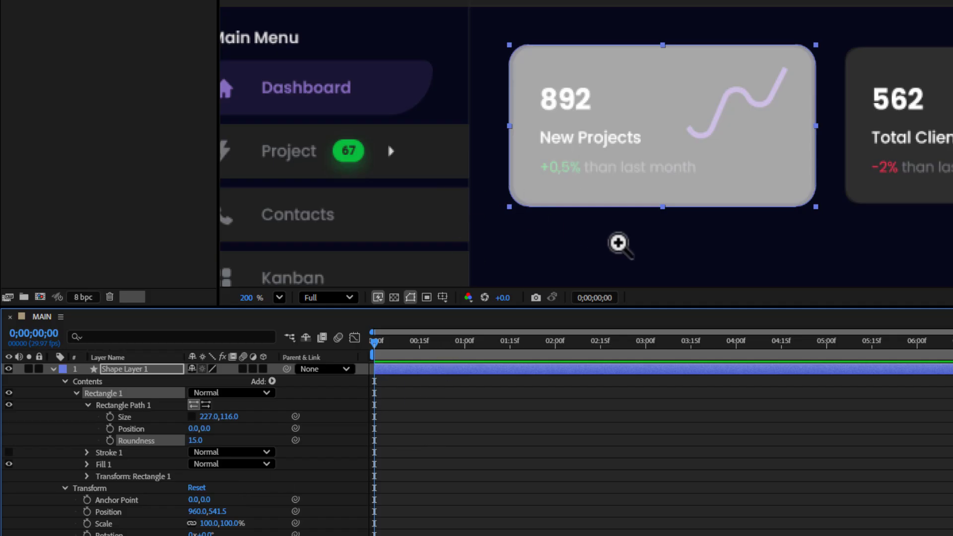
- Refit the rectangle to the card with X position 960.5 and width 223 px, and restore the layer's opacity to 100%
key(Right)
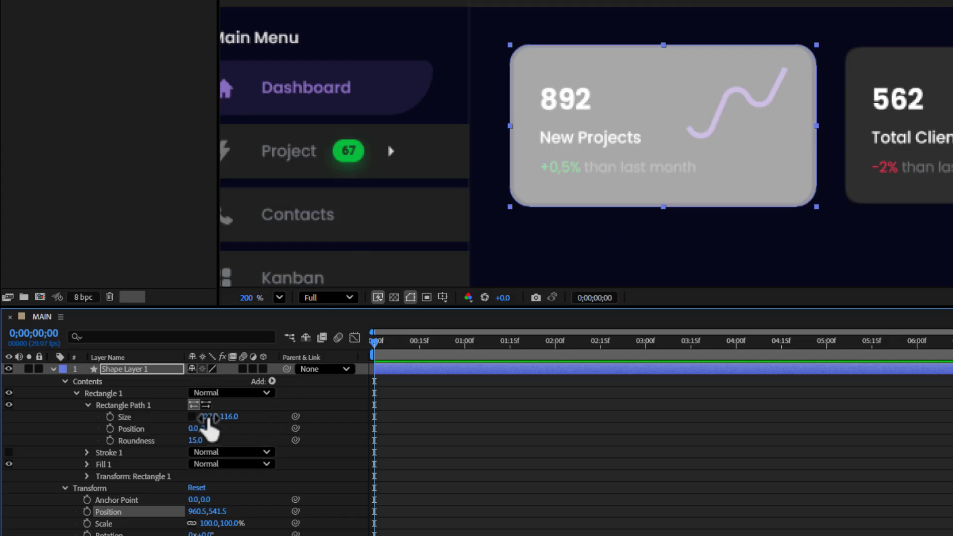
drag(205, 419, 203, 417)
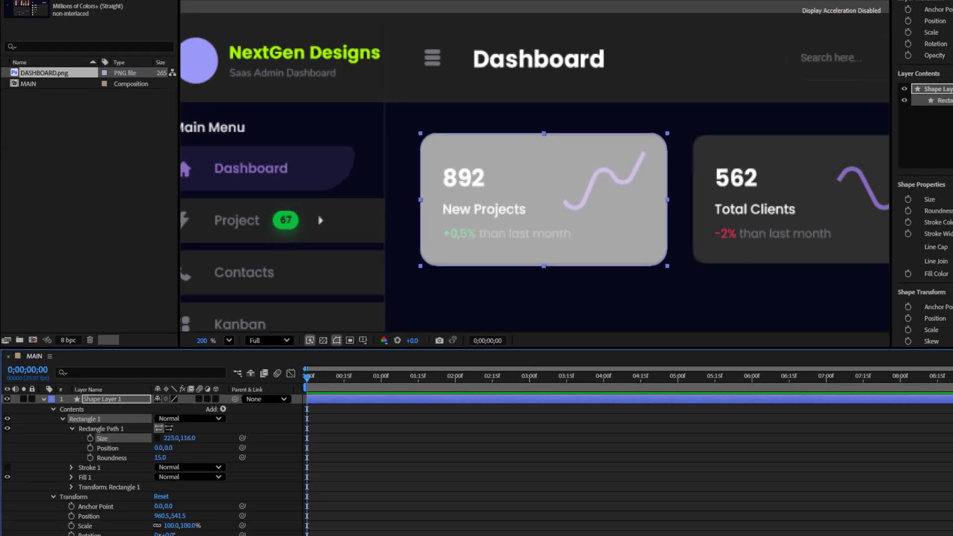
drag(194, 535, 219, 535)
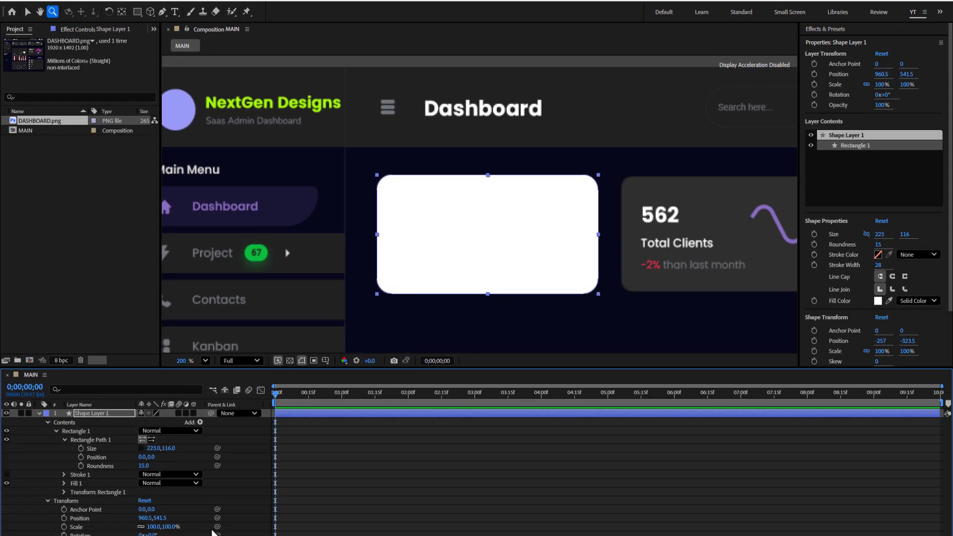
- Collapse the shape layer's properties and duplicate the DASHBOARD.png layer in the MAIN composition
click(39, 414)
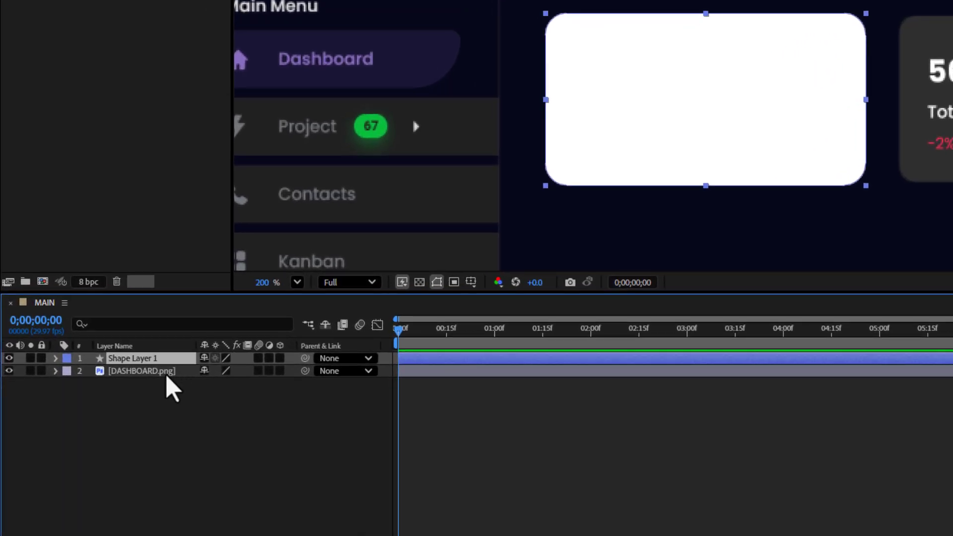
click(172, 372)
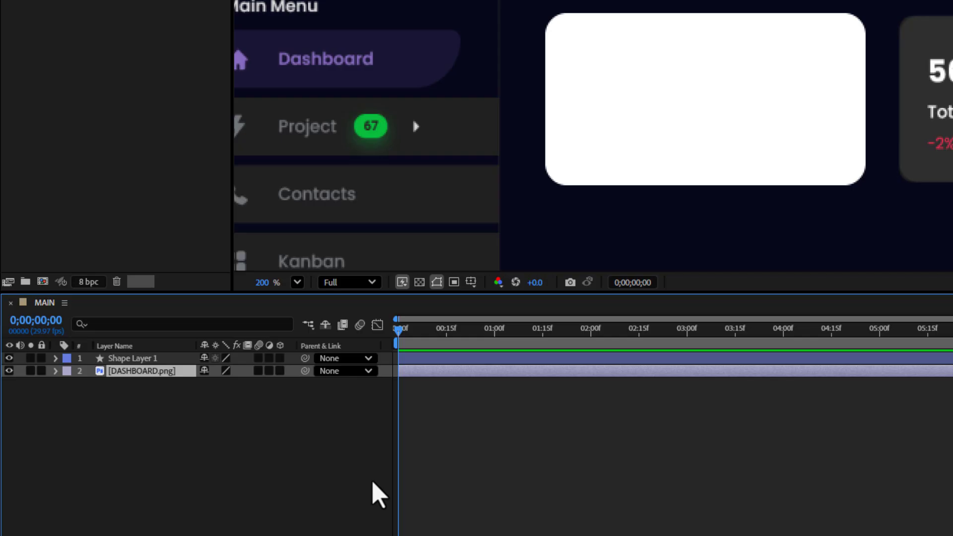
key(ctrl+d)
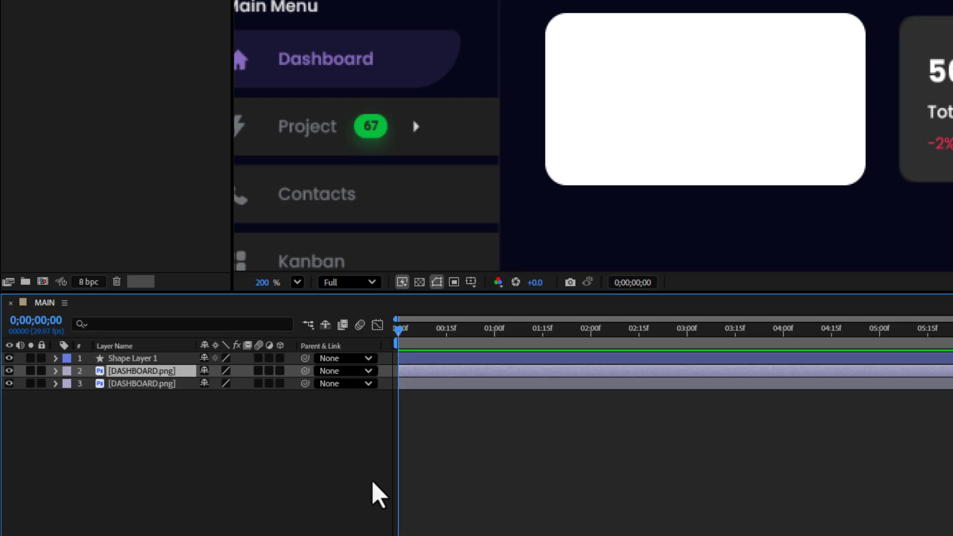
- Pre-compose Shape Layer 1 and the upper DASHBOARD.png copy as SHAPE 1, moving all attributes and opening the new composition
click(159, 358)
ctrl+click(164, 372)
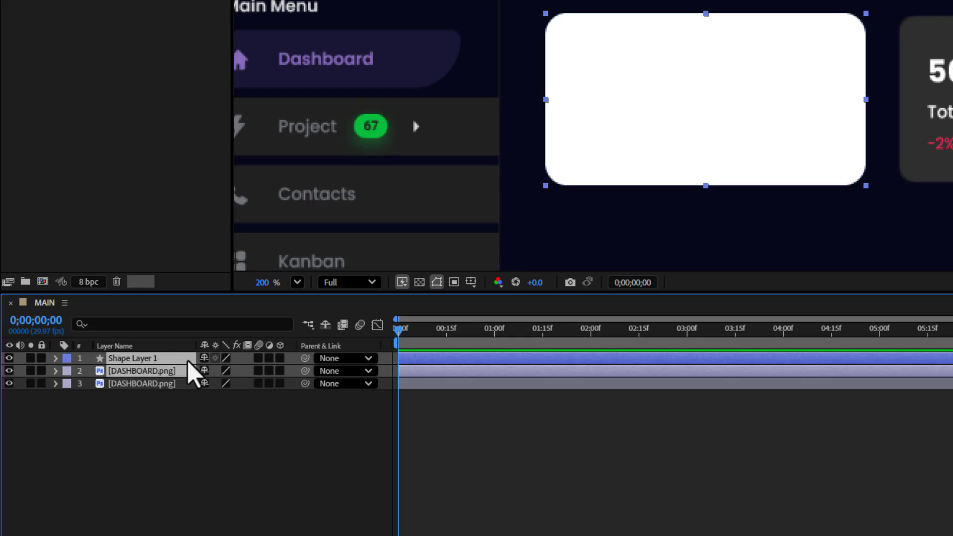
right_click(172, 362)
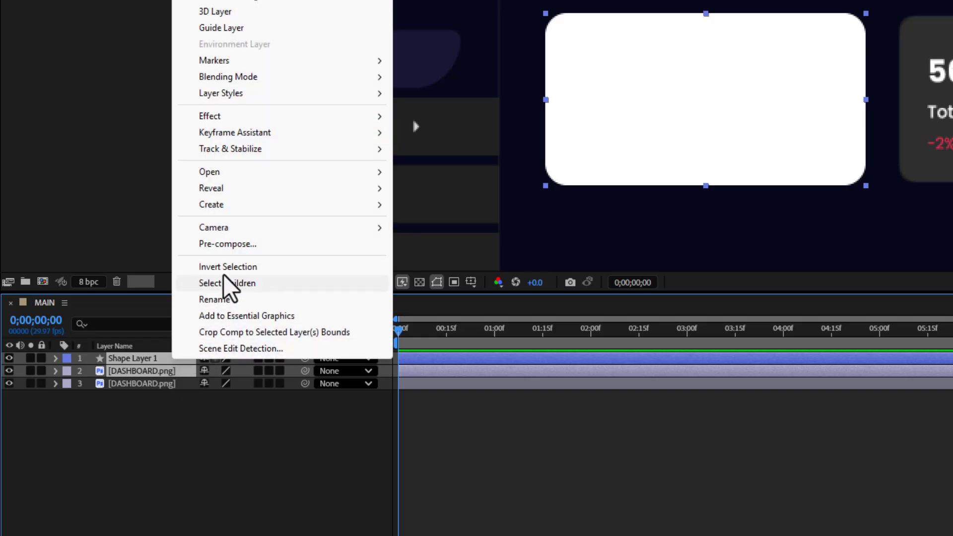
click(167, 245)
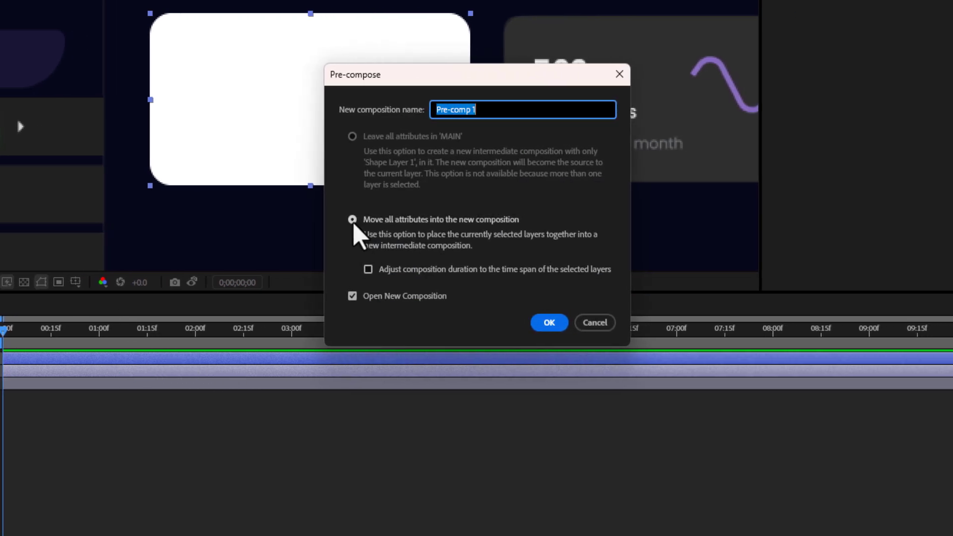
click(353, 221)
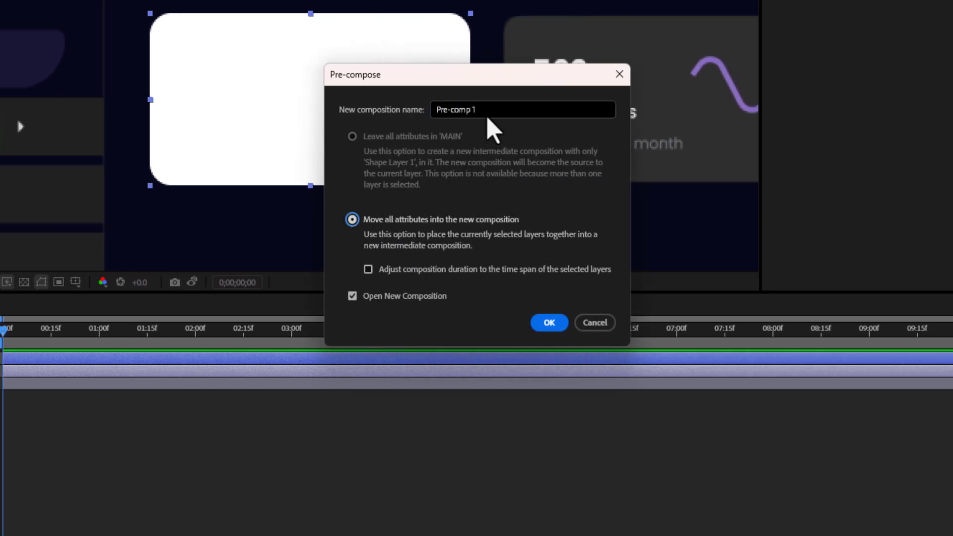
drag(484, 107, 432, 154)
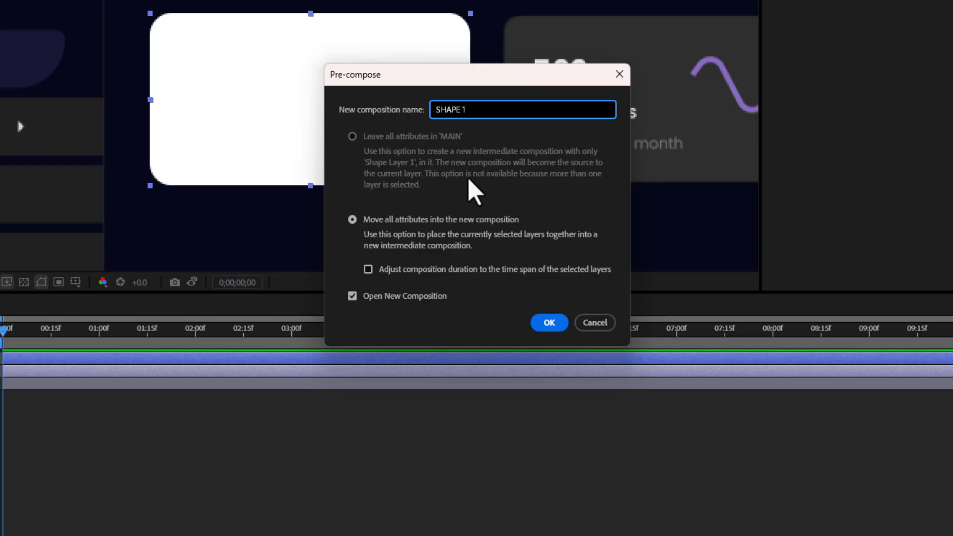
click(545, 325)
- Examine the white rectangle and the surrounding dashboard cards in the SHAPE 1 composition
scroll(254, 145, down, 2)
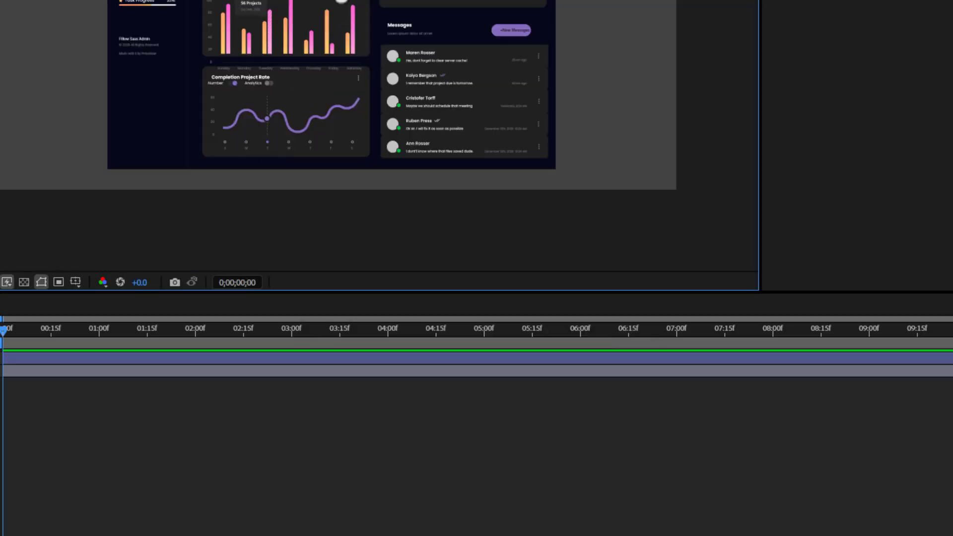
drag(340, 1, 322, 120)
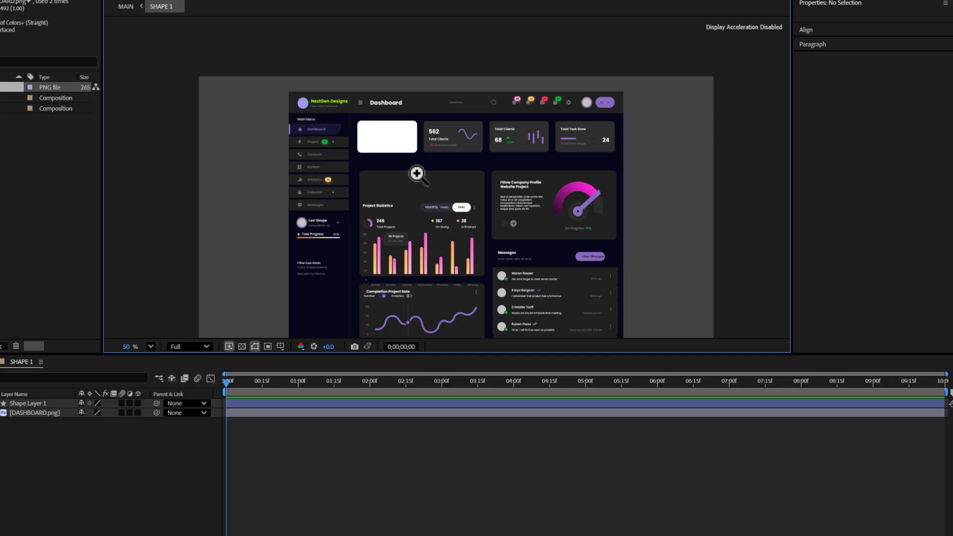
alt+click(417, 174)
click(467, 197)
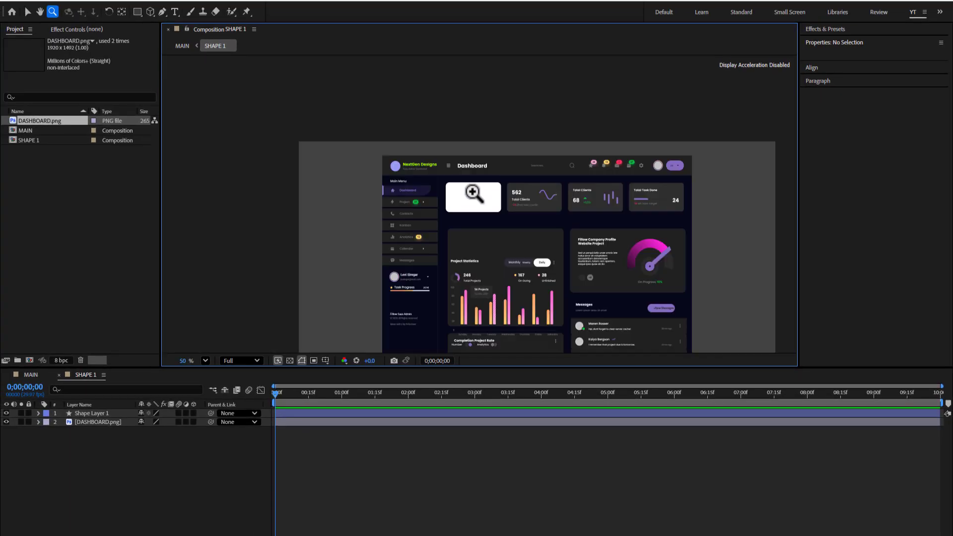
click(472, 194)
key(h)
drag(518, 234, 469, 211)
key(z)
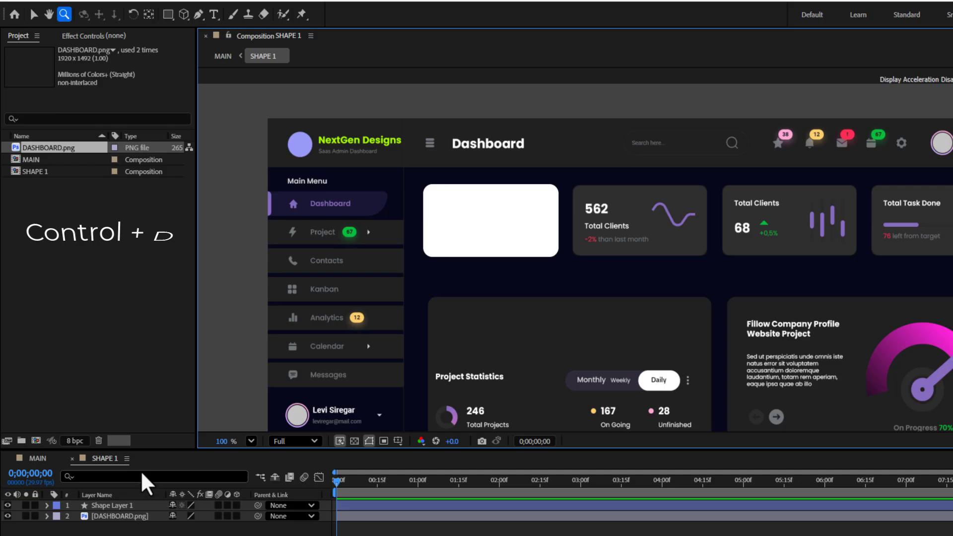
- Duplicate the SHAPE 1 composition twice, and in the original SHAPE 1 use Shape Layer 1 as the track matte for DASHBOARD.png
click(45, 171)
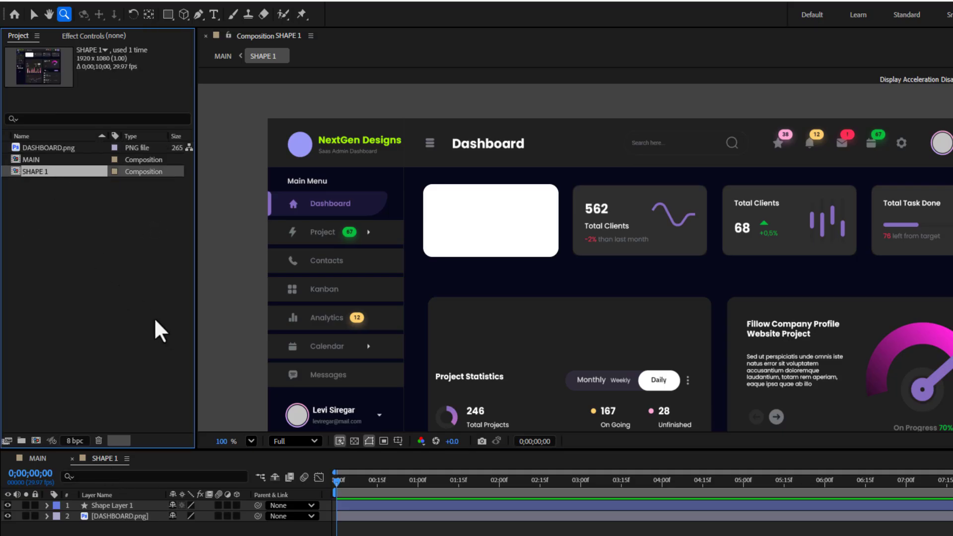
key(ctrl+d)
key(ctrl+d)
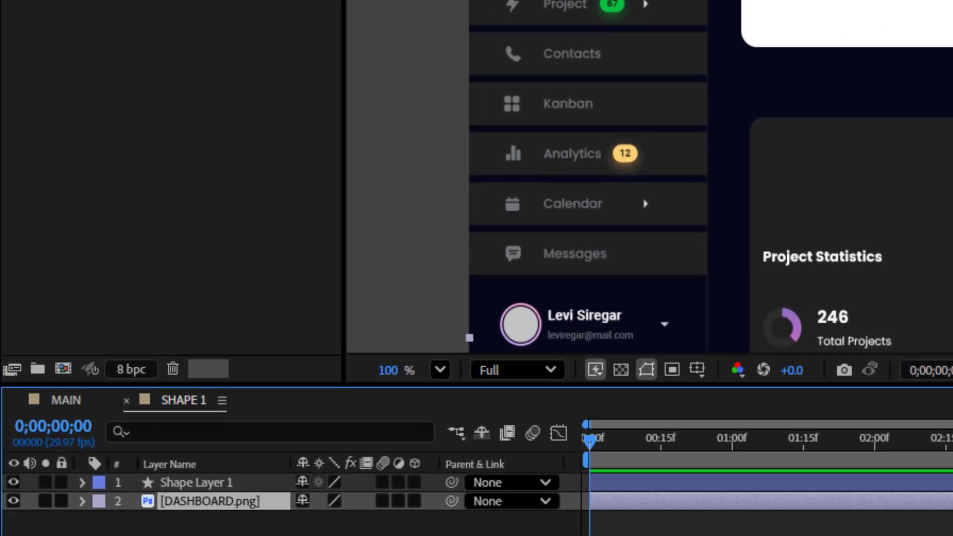
key(F4)
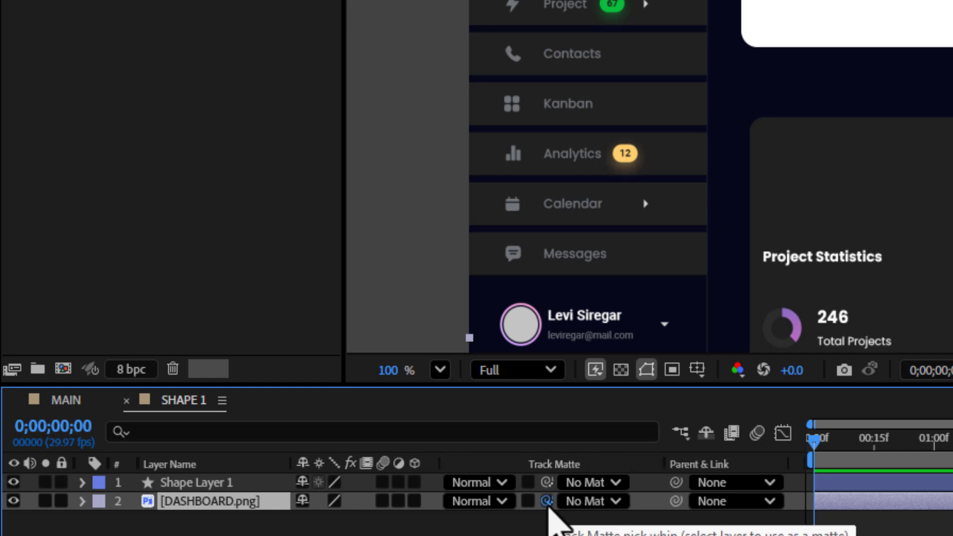
drag(547, 505, 242, 487)
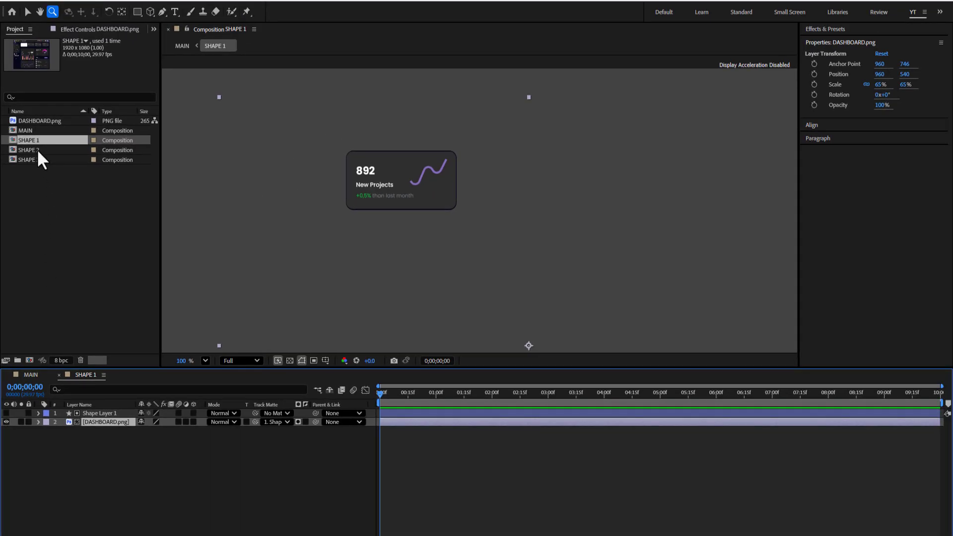
- In SHAPE 2, move Shape Layer 1 over the 562 Total Clients card at X position 1206.5 and make it DASHBOARD.png's track matte
double_click(37, 150)
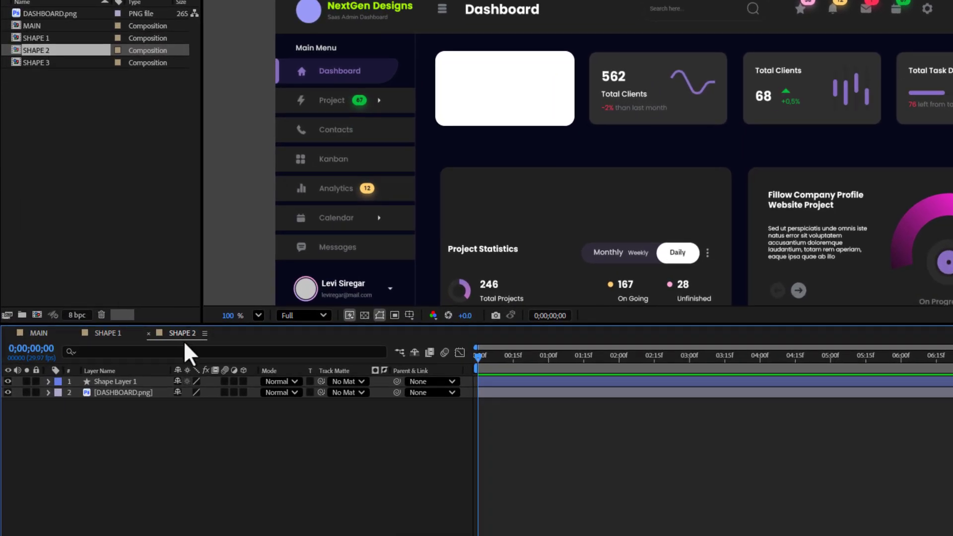
click(123, 382)
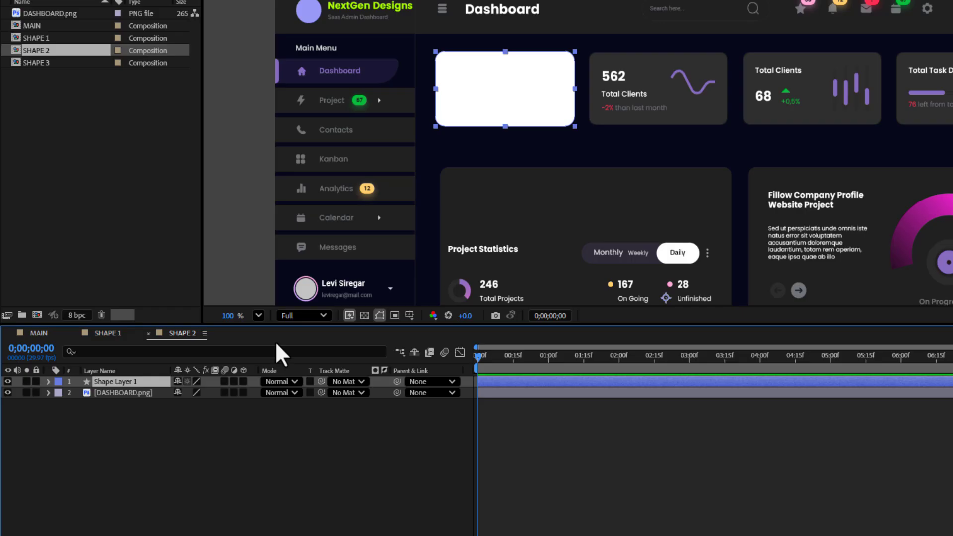
key(p)
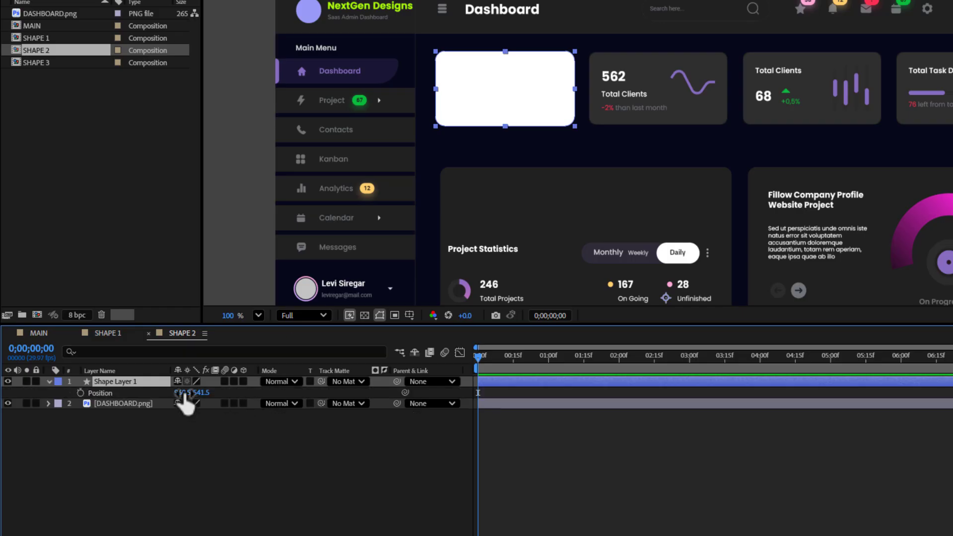
drag(188, 392, 331, 387)
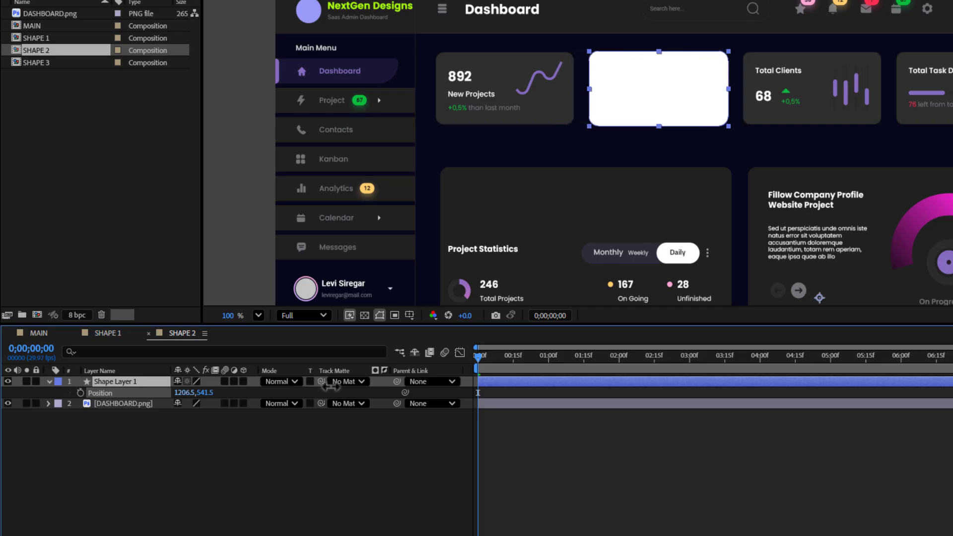
key(p)
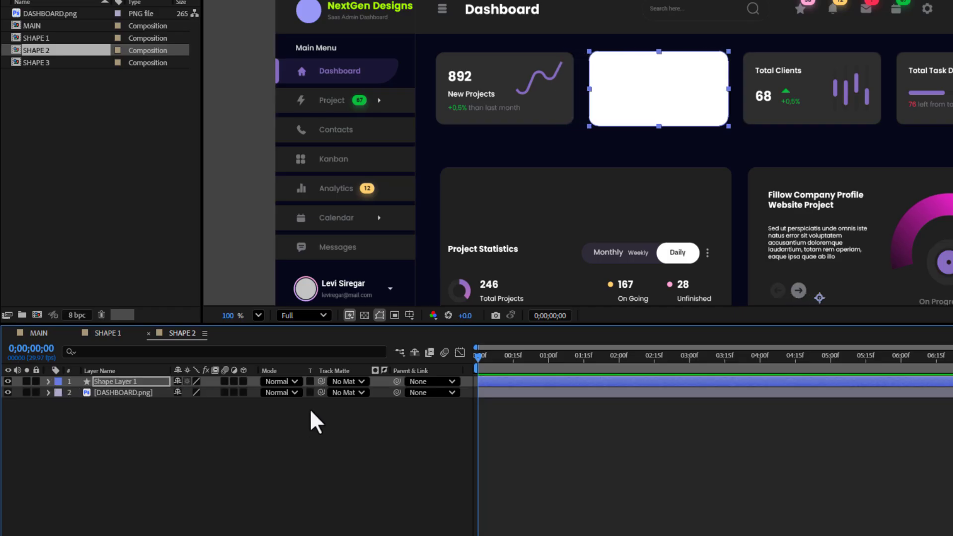
drag(321, 392, 149, 382)
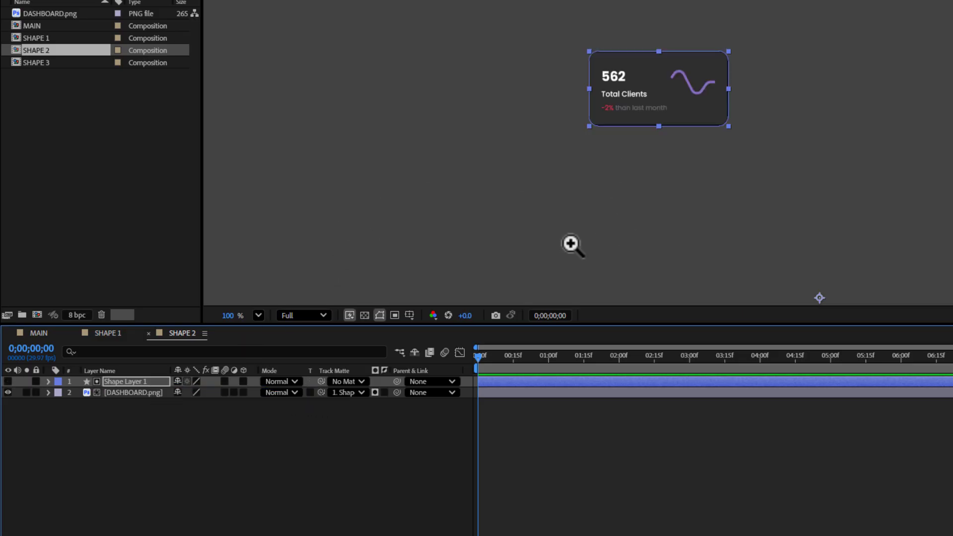
- In SHAPE 3, move Shape Layer 1 over the 68 Total Clients card at X position 1453.5 and make it DASHBOARD.png's track matte
click(51, 64)
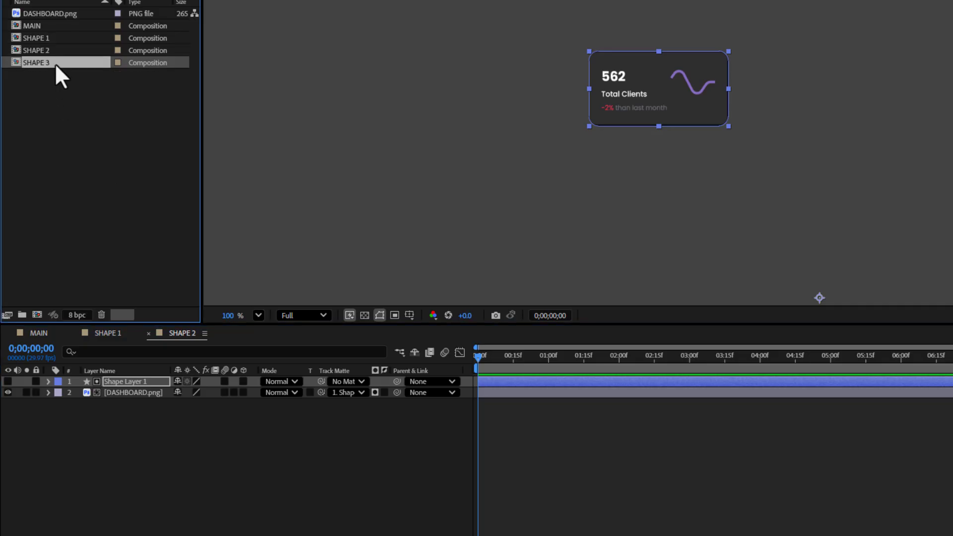
double_click(55, 64)
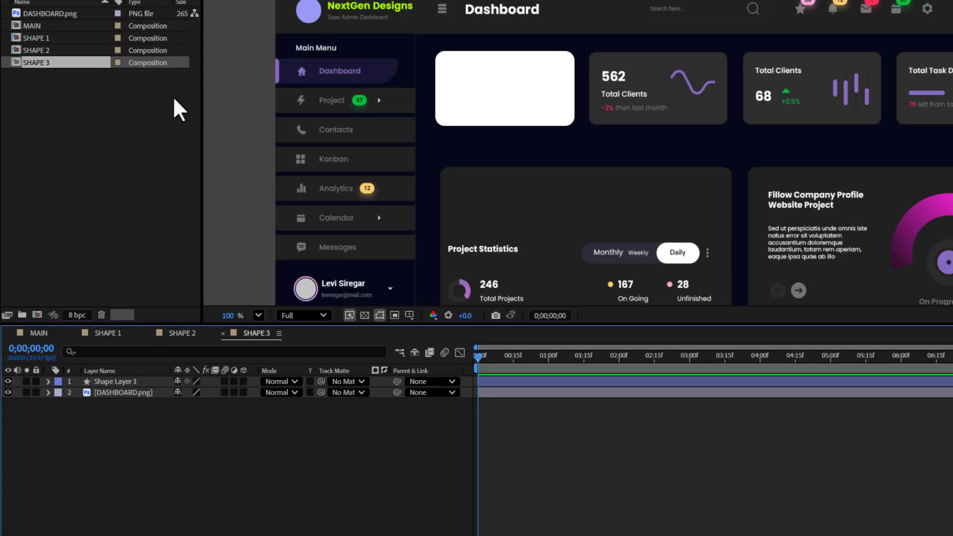
click(130, 382)
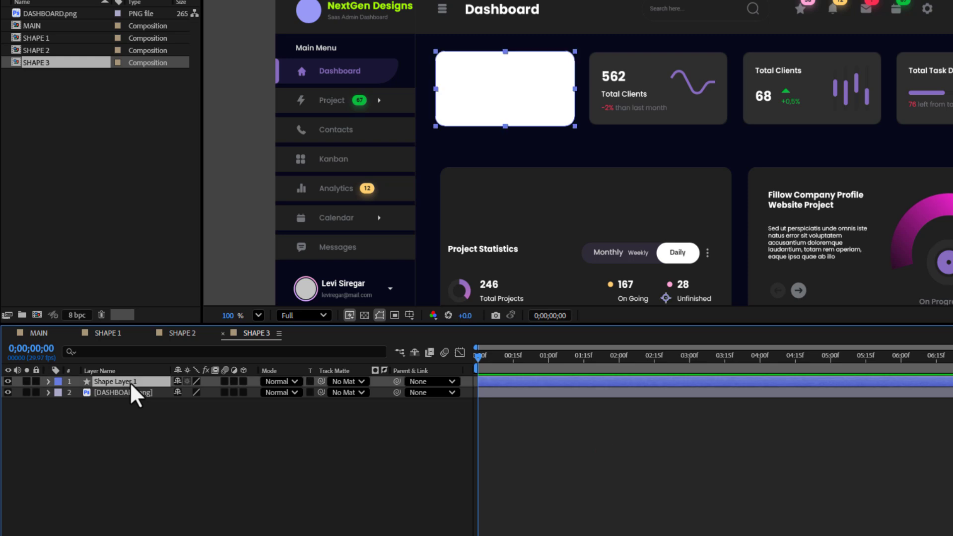
key(p)
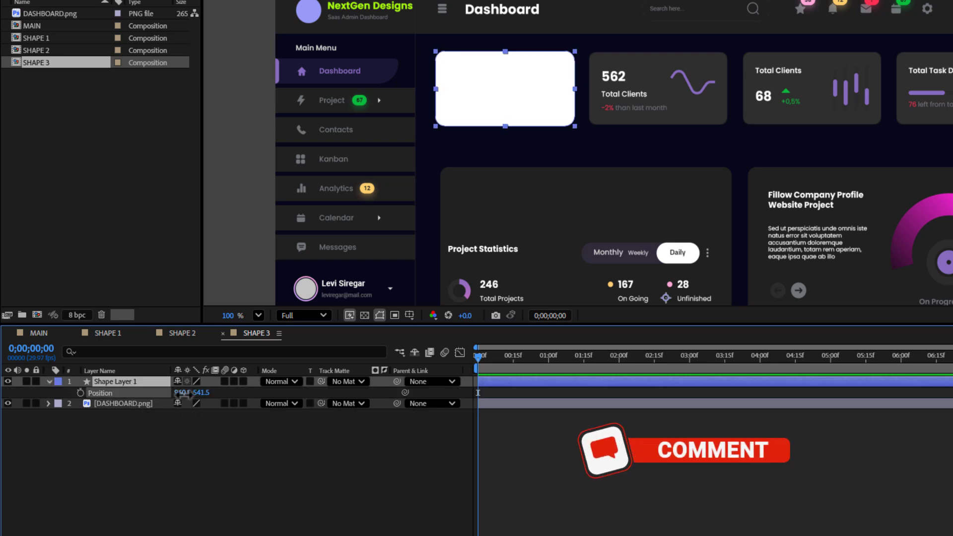
drag(184, 393, 683, 490)
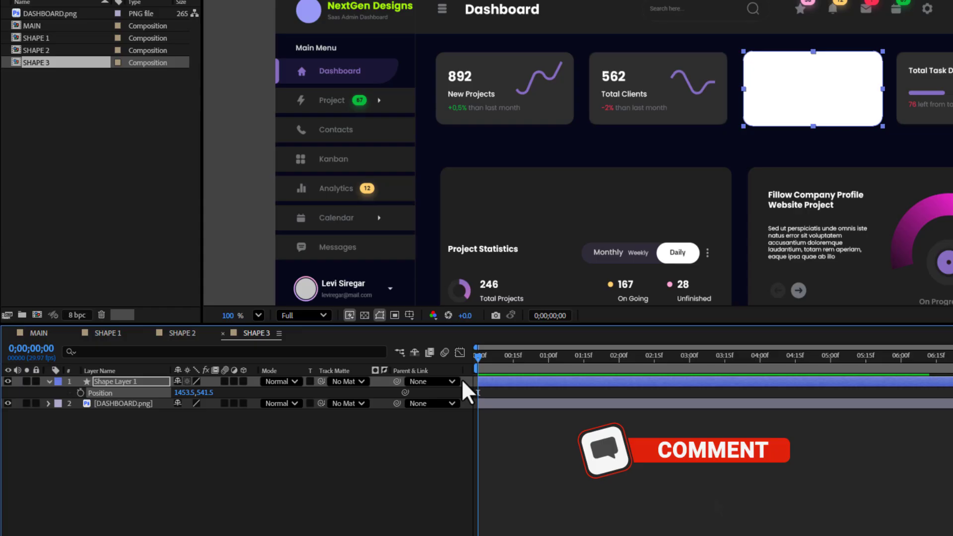
click(49, 381)
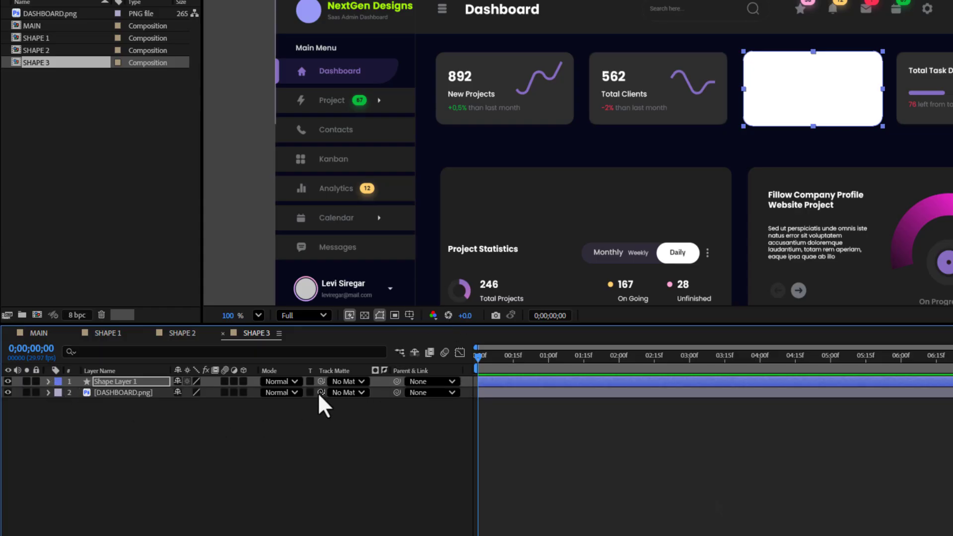
drag(321, 392, 151, 380)
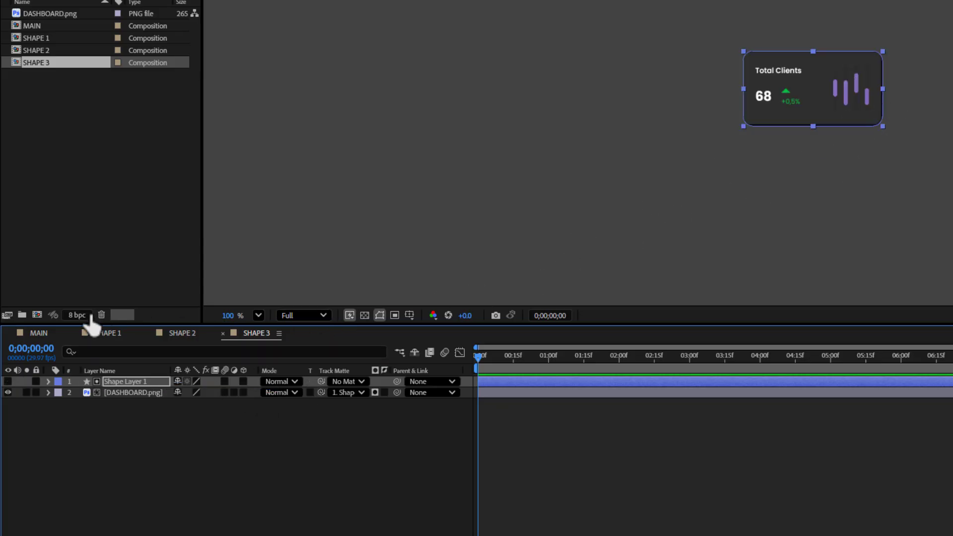
- In MAIN, pre-compose DASHBOARD.png as DASHBOARD Comp 1, moving all attributes into the new composition and opening it
click(39, 332)
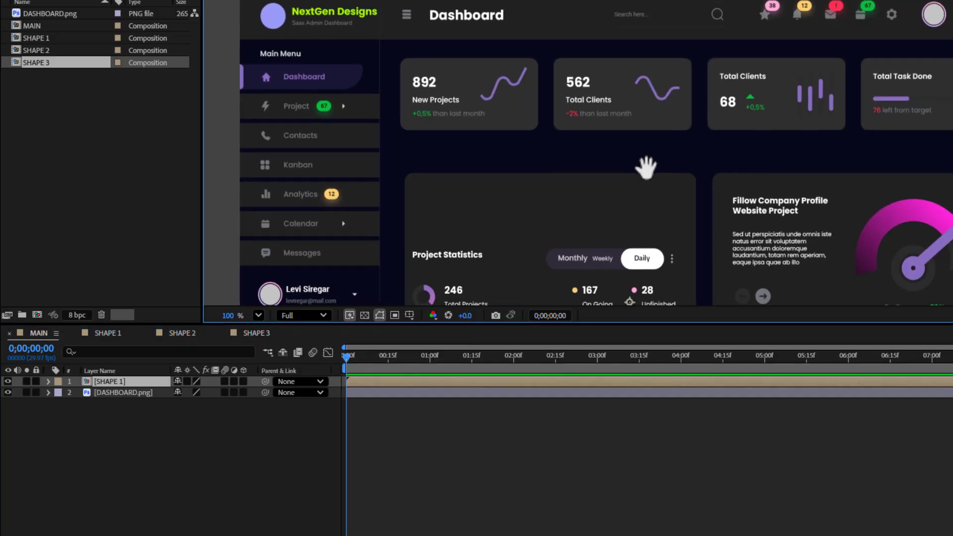
drag(638, 170, 644, 124)
scroll(638, 148, down, 2)
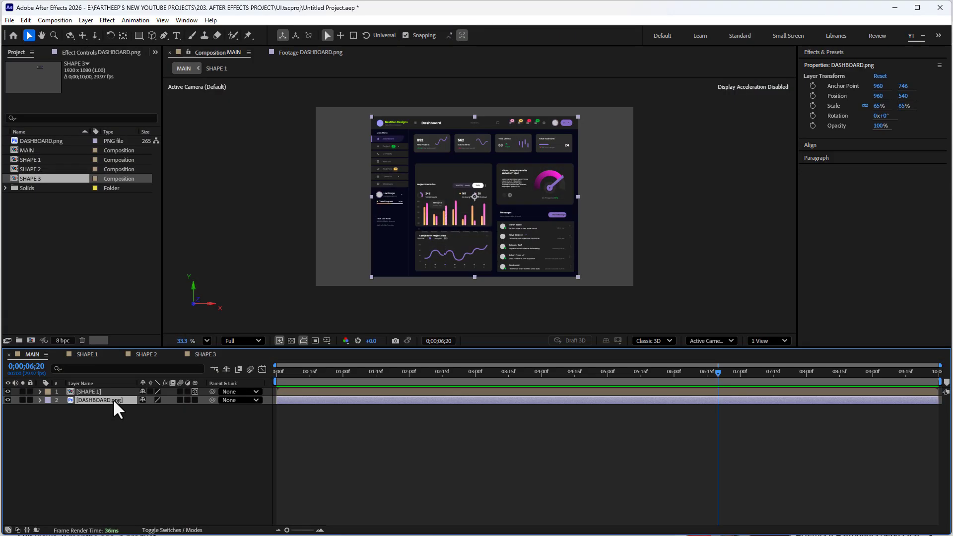
right_click(112, 398)
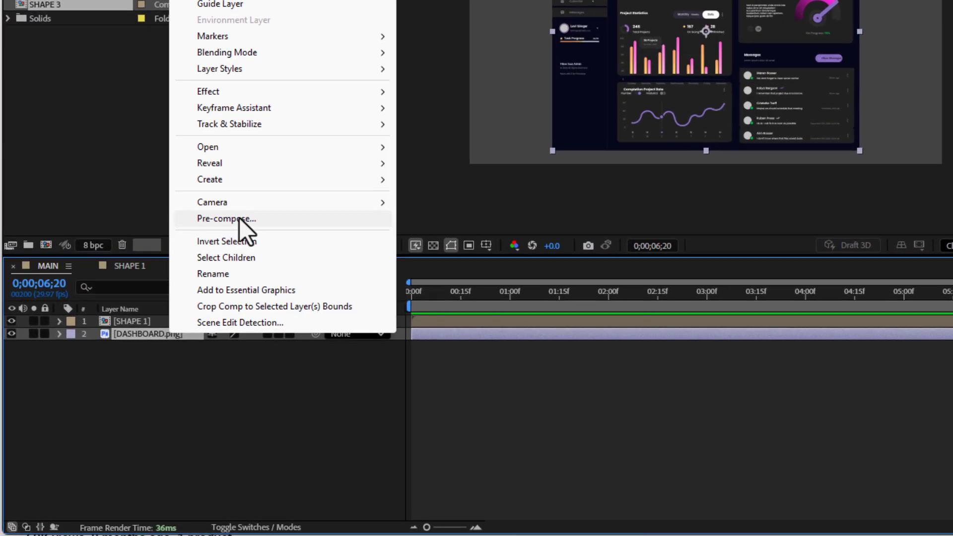
click(239, 218)
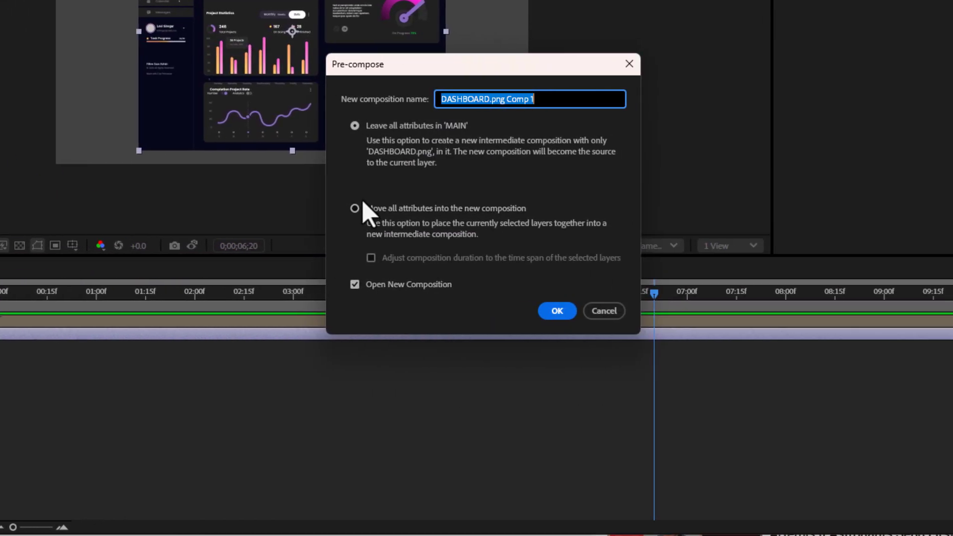
click(331, 209)
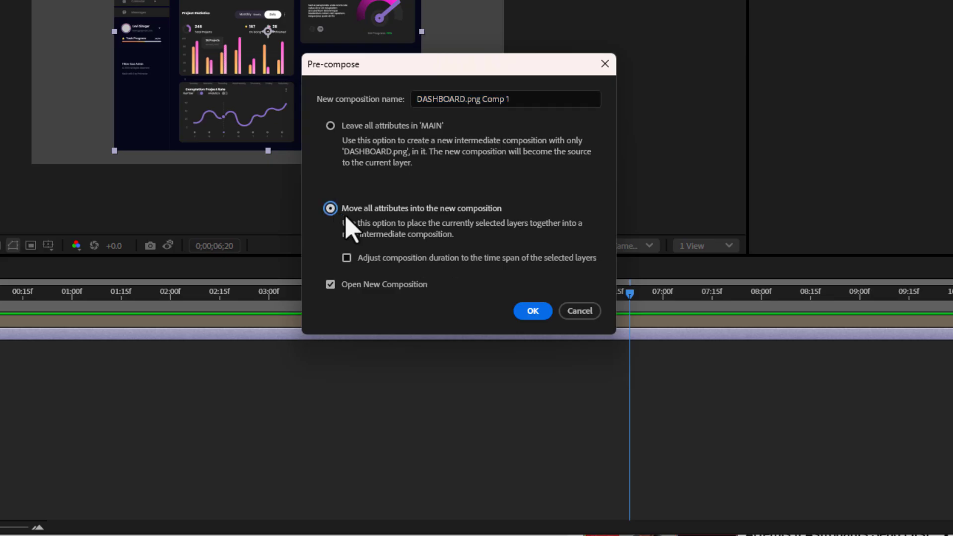
click(466, 98)
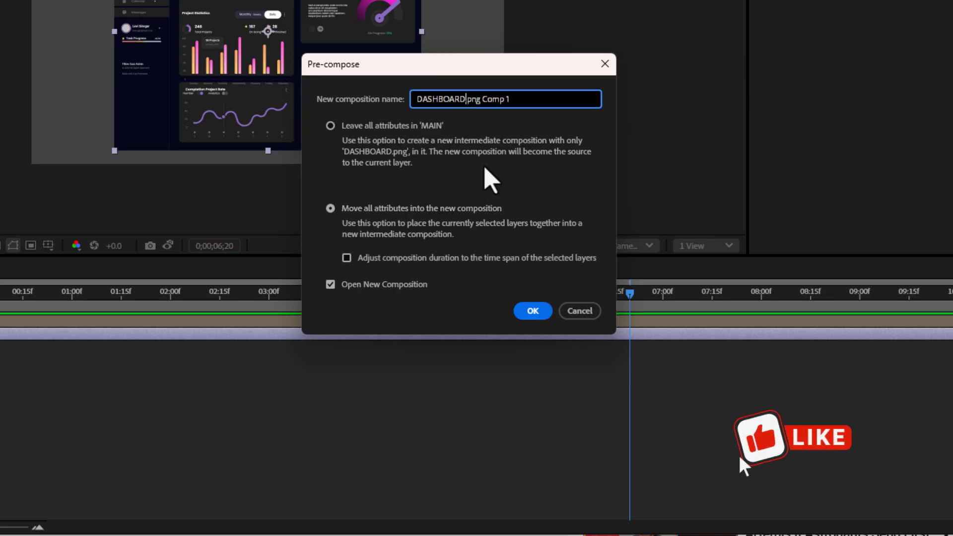
key(Delete)
key(Delete)
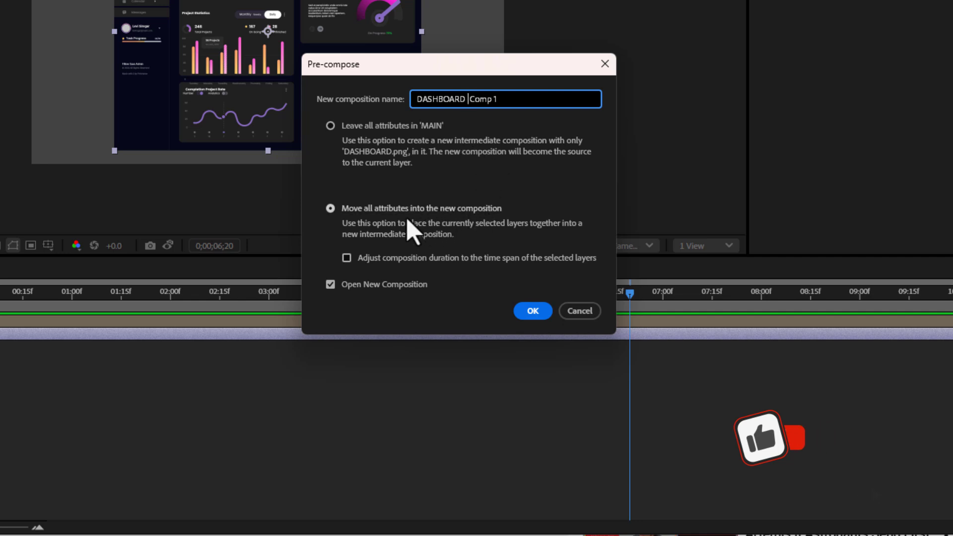
click(535, 310)
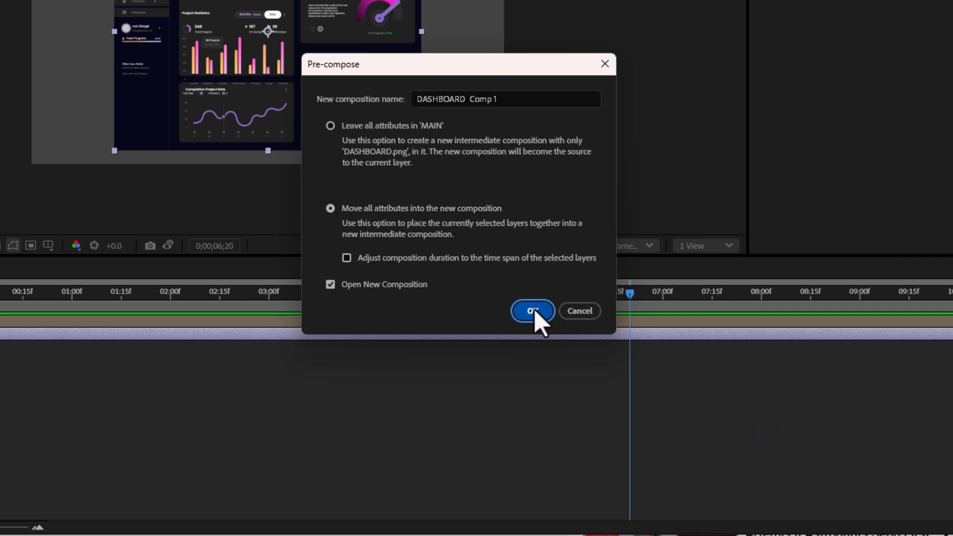
- In DASHBOARD Comp 1, draw a rectangle about 725 × 125 px covering the New Projects card and both Total Clients cards
key(z)
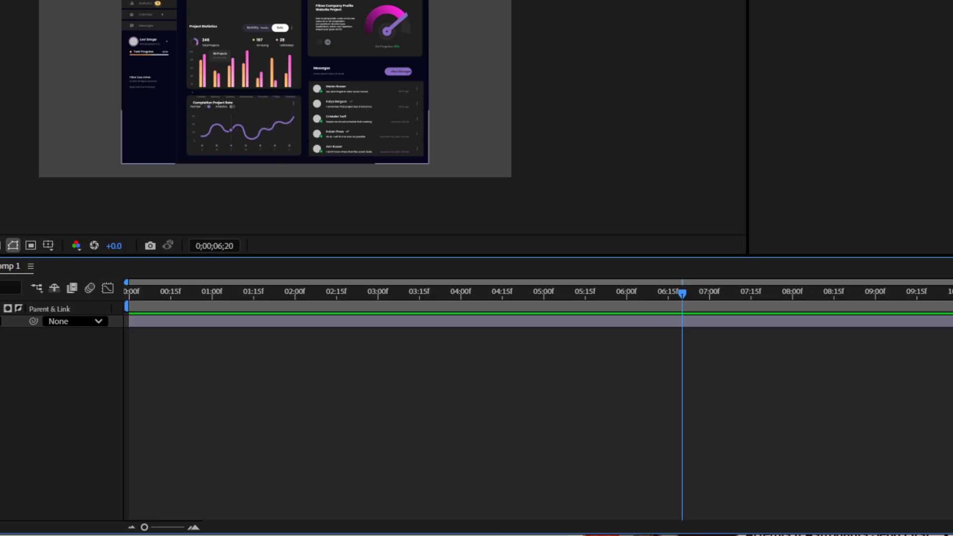
click(328, 1)
click(209, 84)
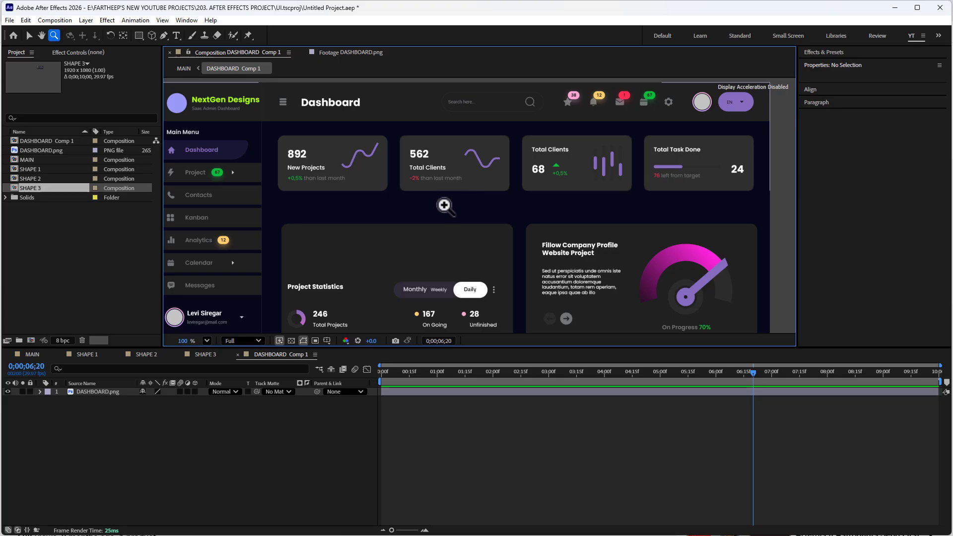
drag(142, 34, 172, 36)
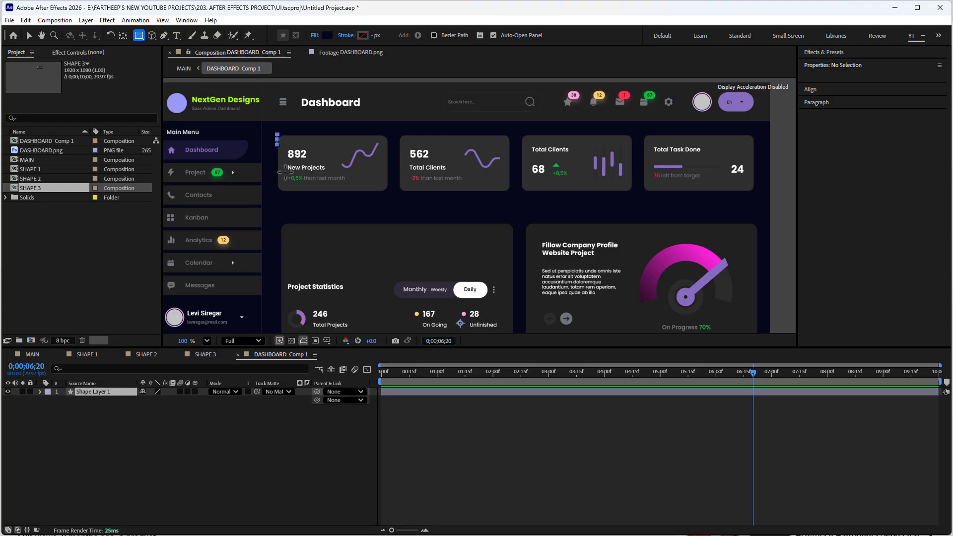
mouse_move(276, 134)
mouse_down()
mouse_move(314, 195)
mouse_move(637, 196)
mouse_up()
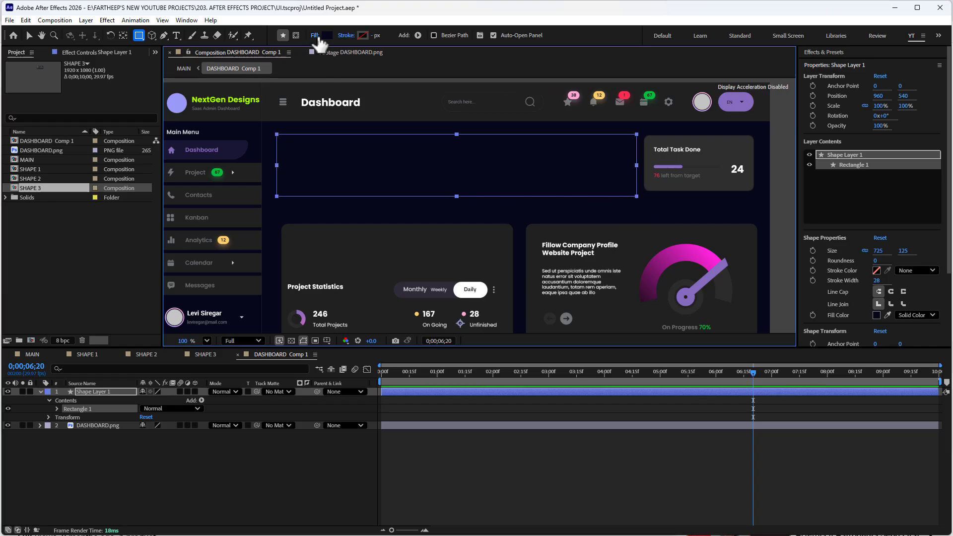
- Set the rectangle's solid fill colour to the dashboard's dark navy background, RGB 6, 8, 25, by sampling it from the image
click(316, 36)
click(492, 299)
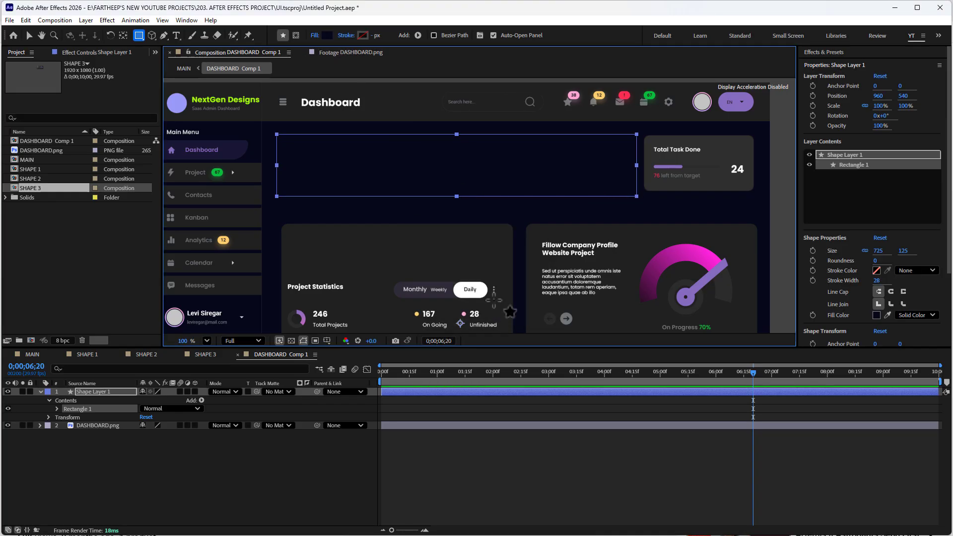
click(876, 315)
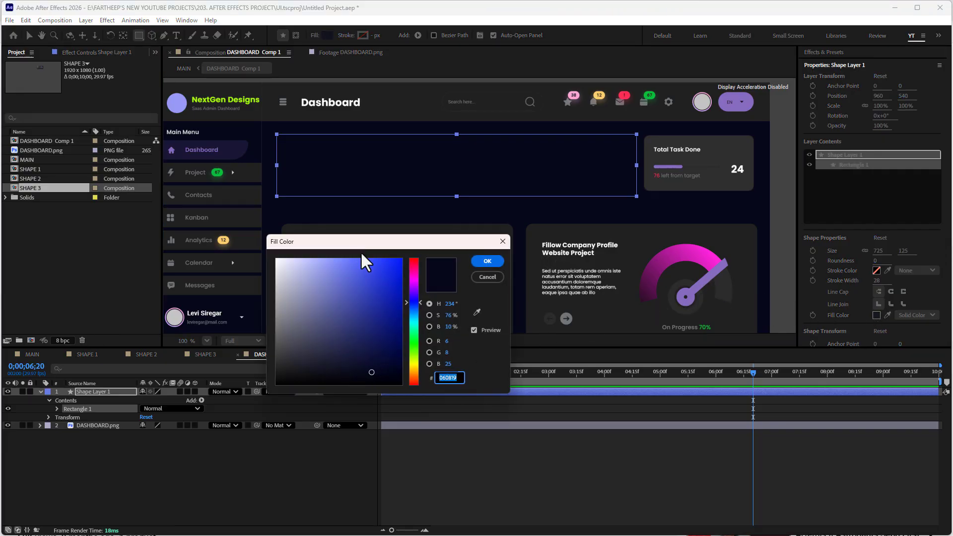
click(476, 312)
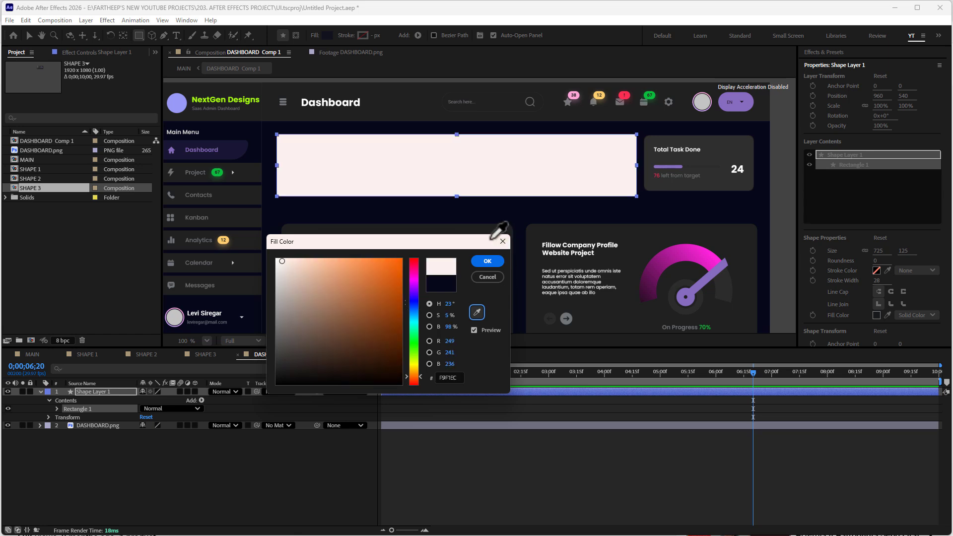
click(406, 209)
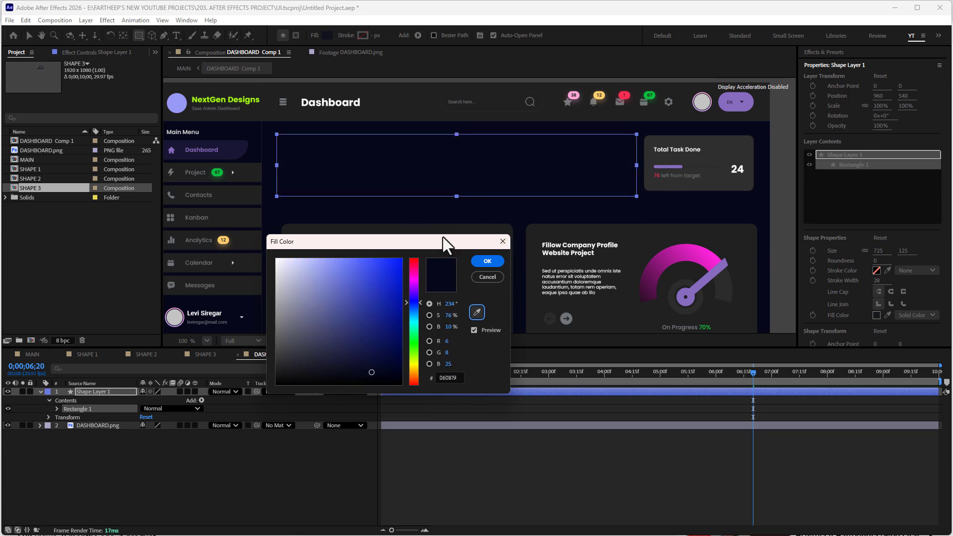
click(488, 261)
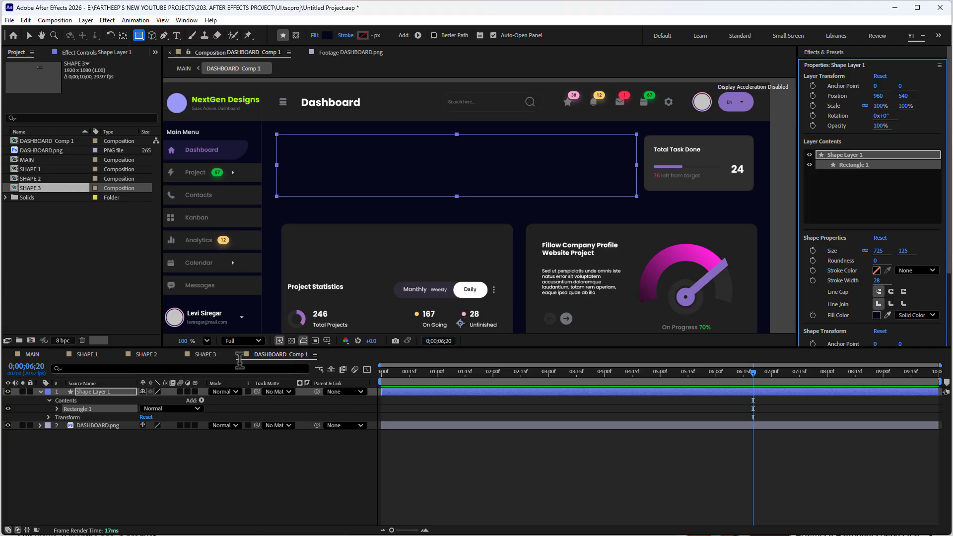
- Add SHAPE 2 and SHAPE 3 above SHAPE 1 in MAIN, and check the isolated cards by briefly hiding DASHBOARD Comp 1
click(27, 353)
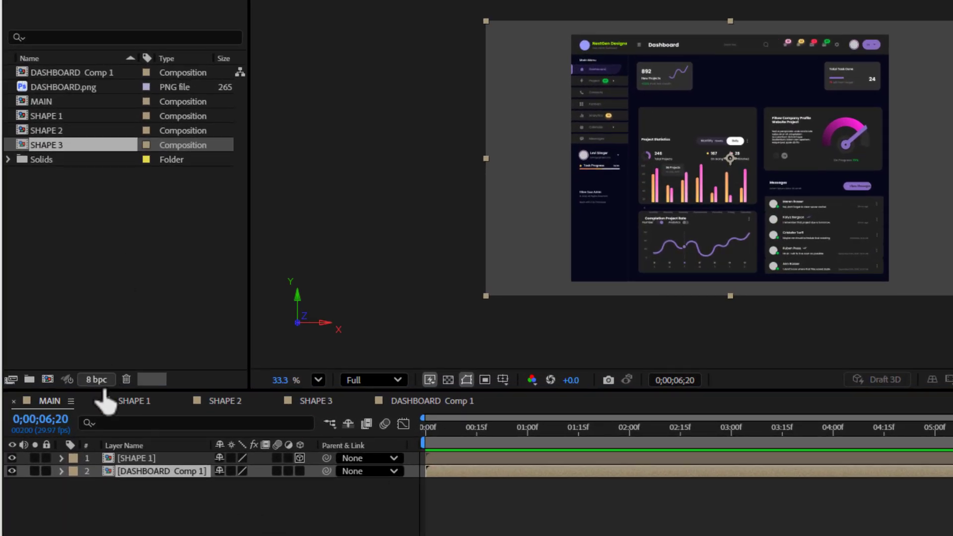
click(133, 458)
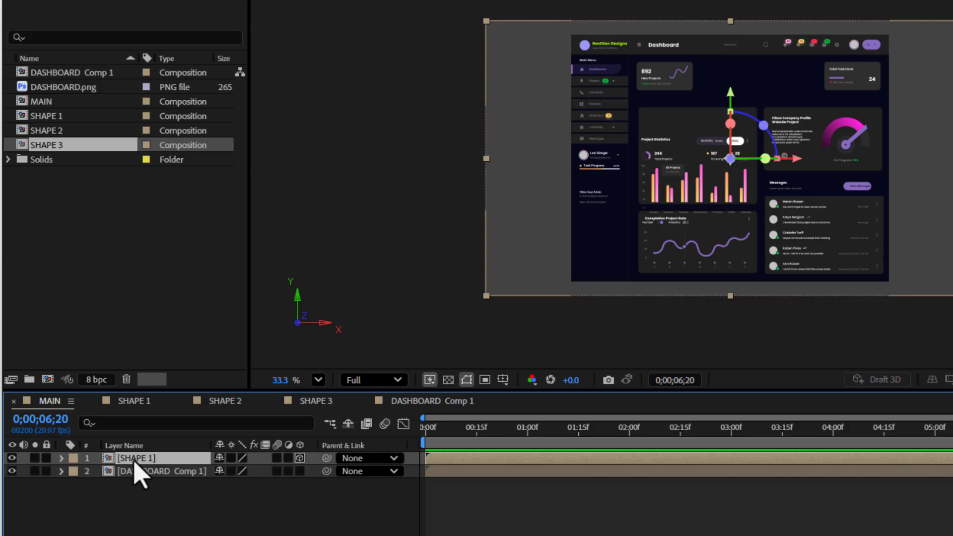
click(79, 132)
drag(83, 135, 164, 461)
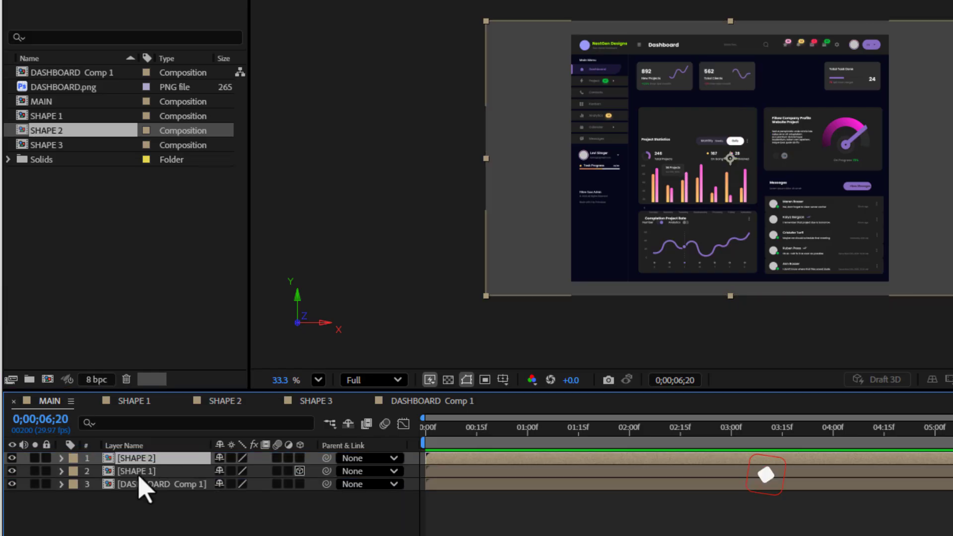
click(41, 148)
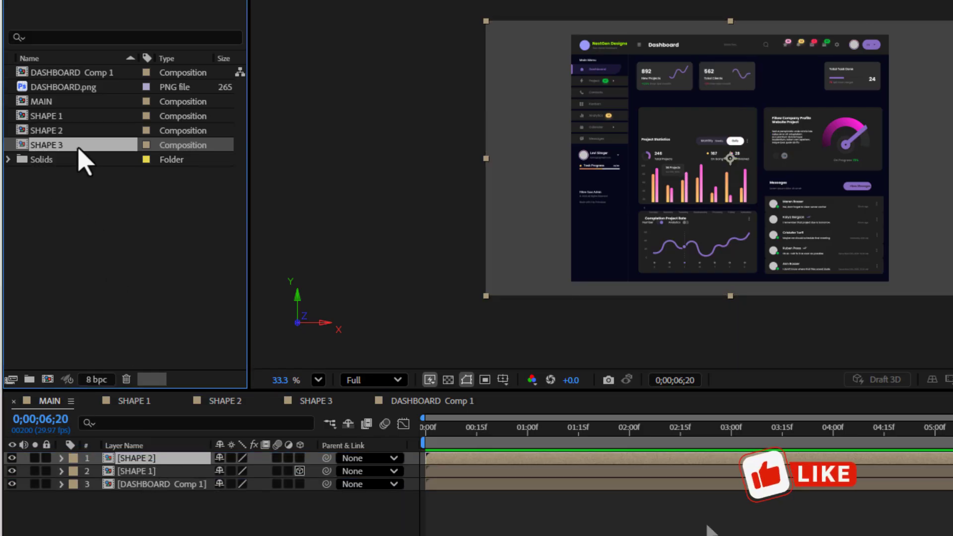
drag(78, 149, 136, 457)
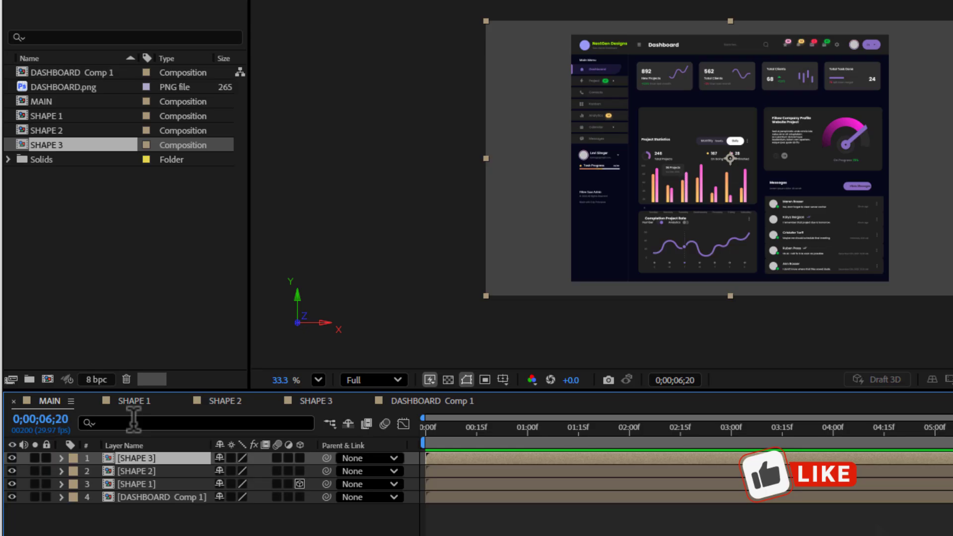
click(12, 497)
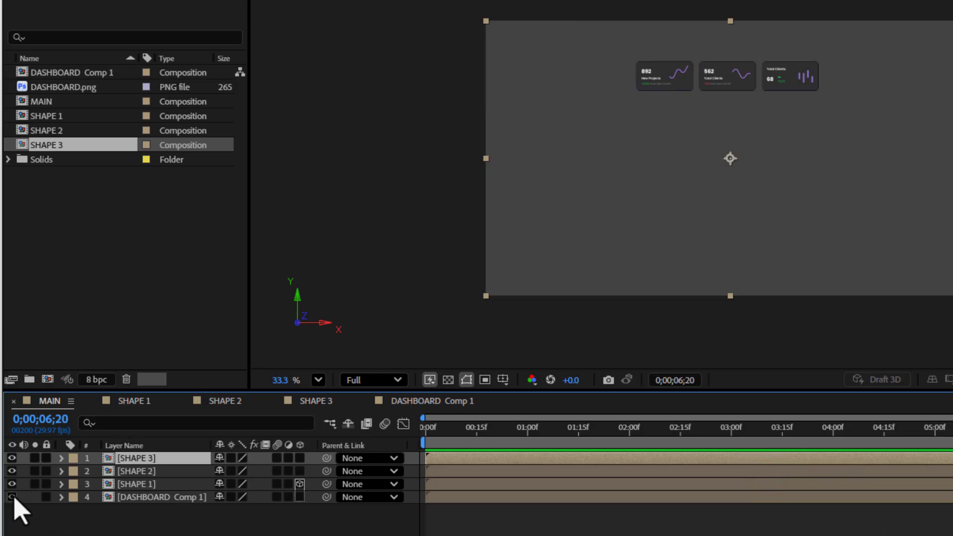
click(12, 497)
- Add a two-node camera with the 50mm preset, named Camera 1, to the MAIN composition
right_click(262, 376)
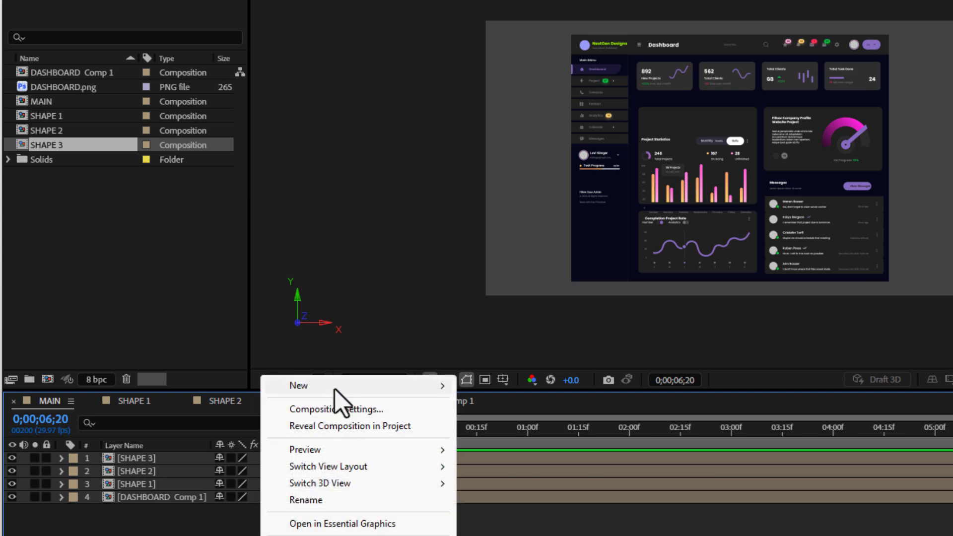
mouse_move(342, 388)
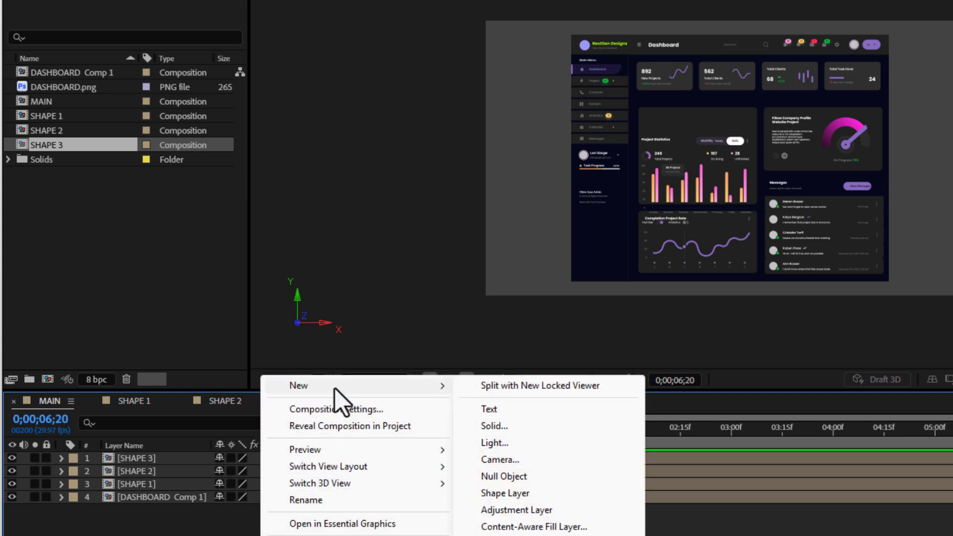
click(515, 460)
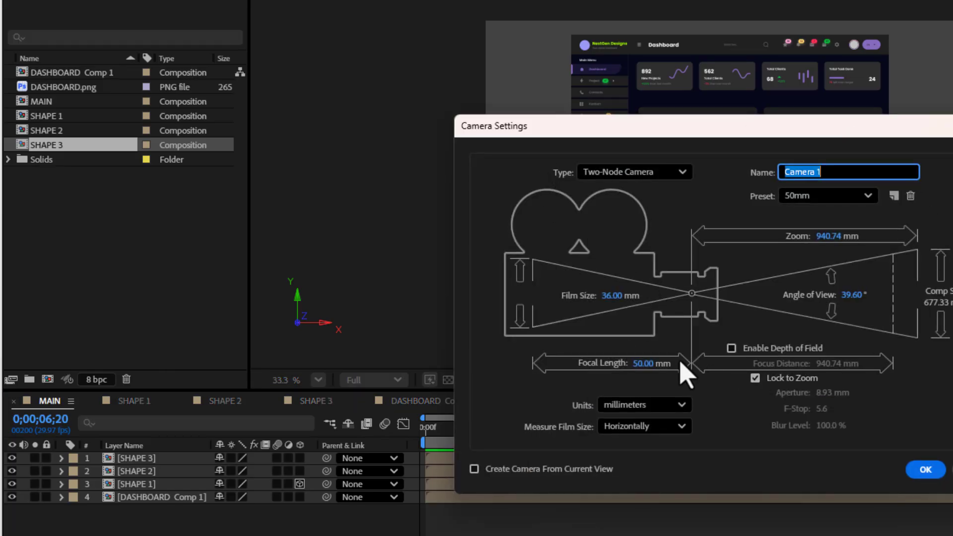
click(921, 469)
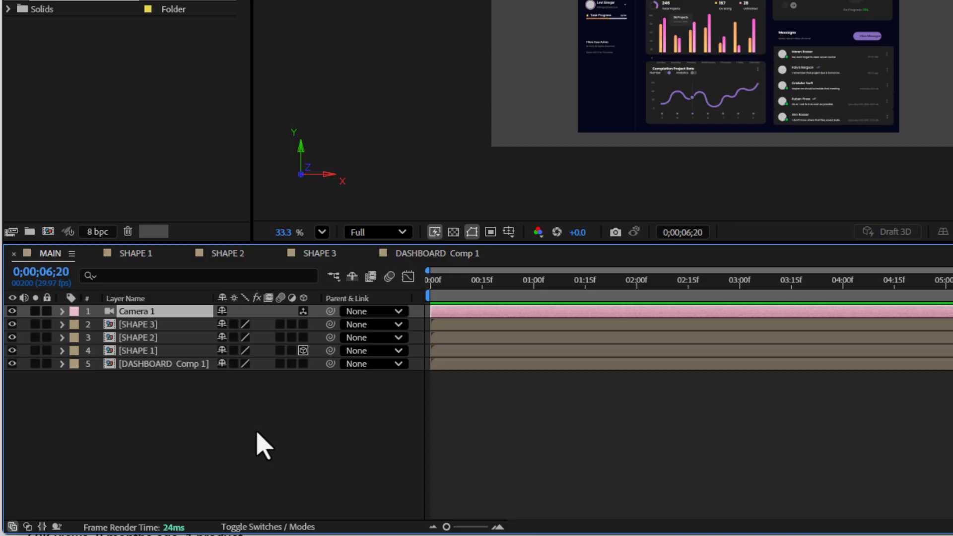
- Add a null object to MAIN and parent Camera 1 to it
right_click(257, 432)
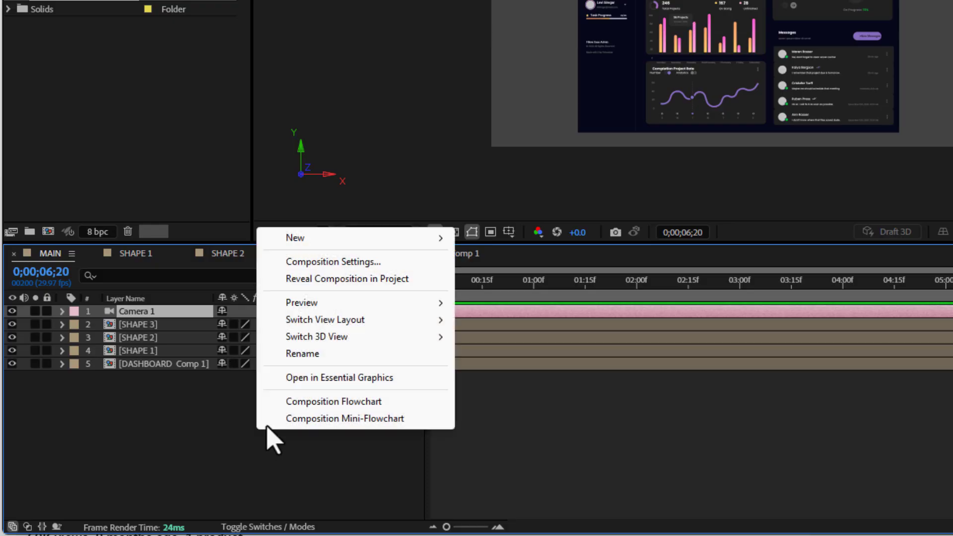
mouse_move(322, 242)
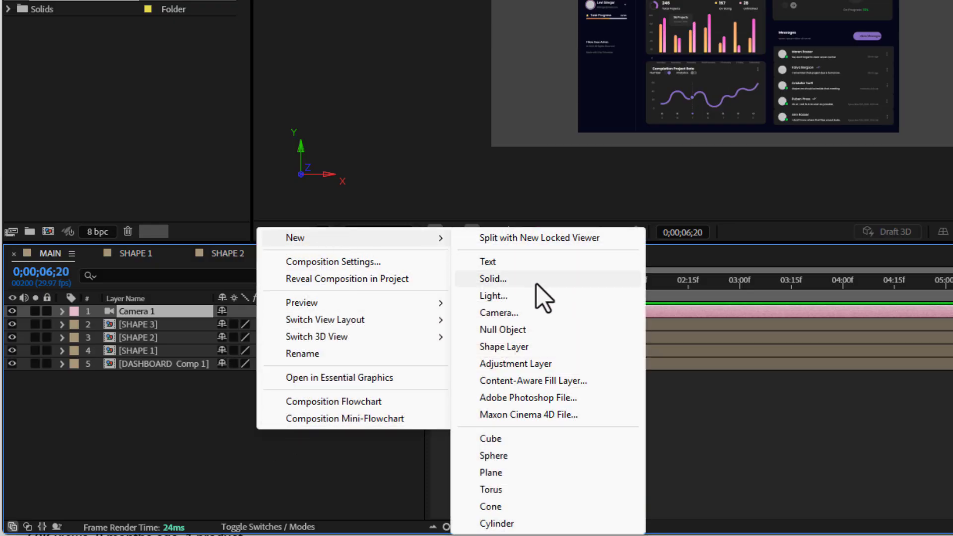
click(523, 331)
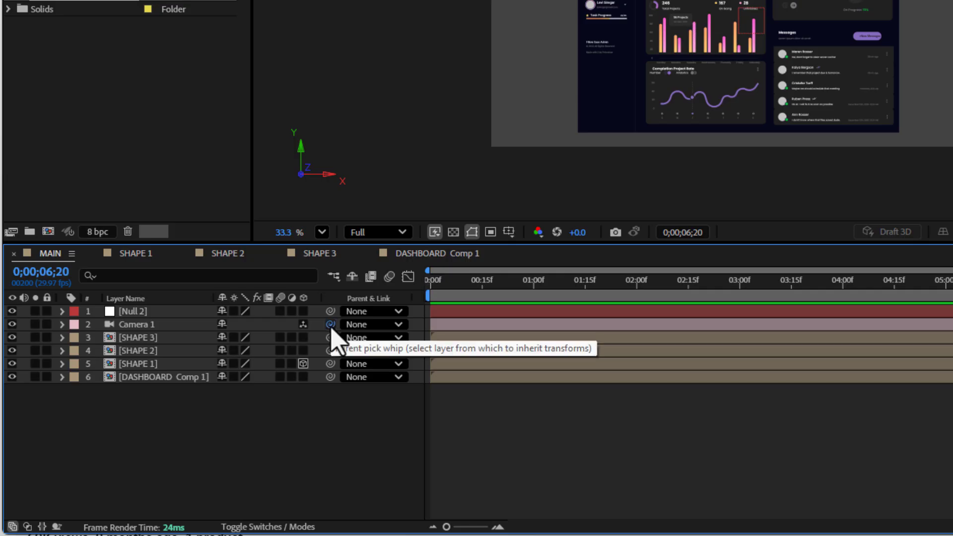
drag(322, 326, 165, 313)
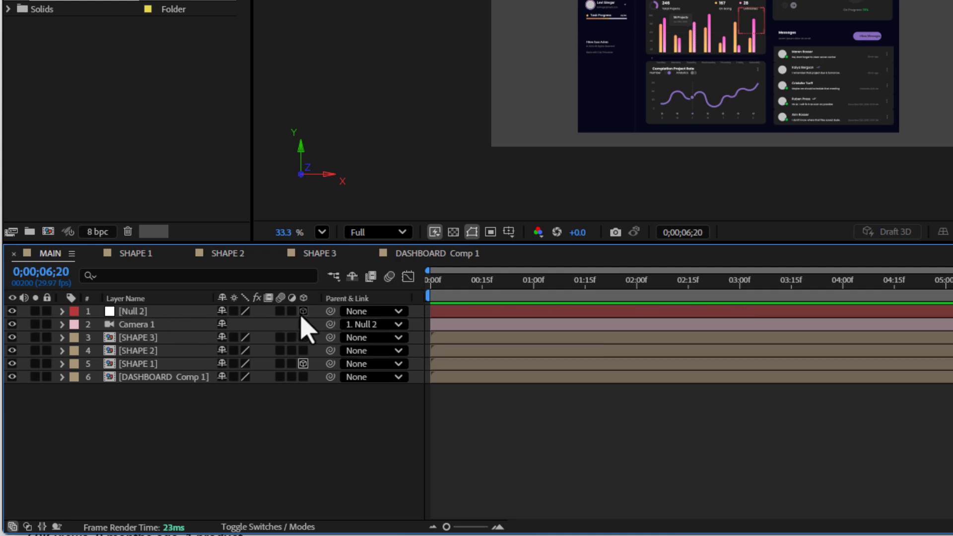
- Turn on 3D for the null, SHAPE 1, SHAPE 2, SHAPE 3 and DASHBOARD Comp 1 in MAIN
drag(303, 311, 303, 380)
click(149, 311)
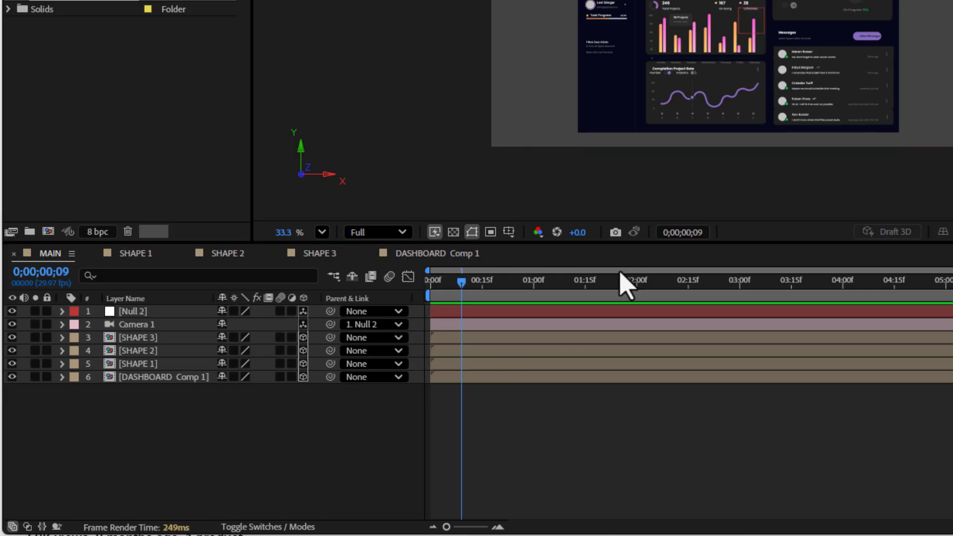
- Set starting keyframes at 0 seconds for the null's Position, Scale, X Rotation and Y Rotation
click(174, 312)
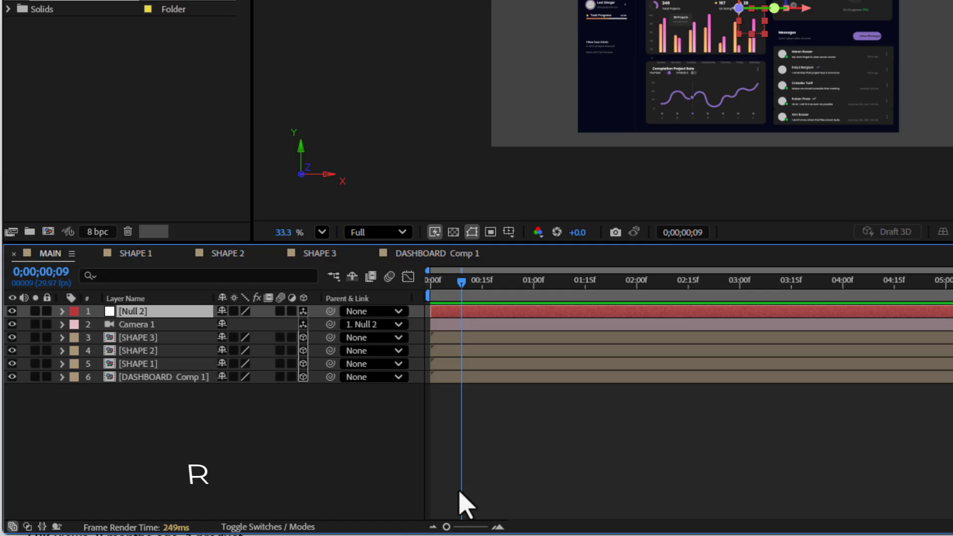
key(r)
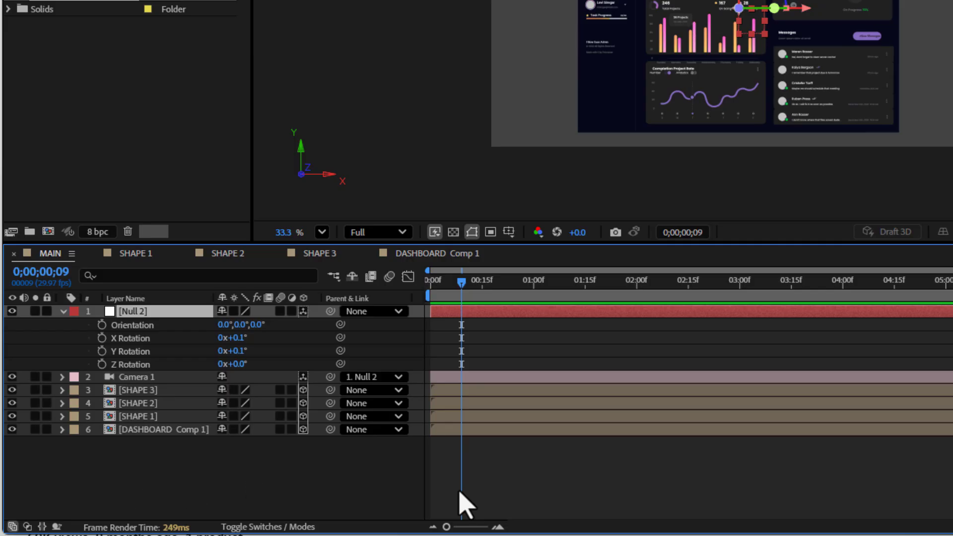
key(shift+p)
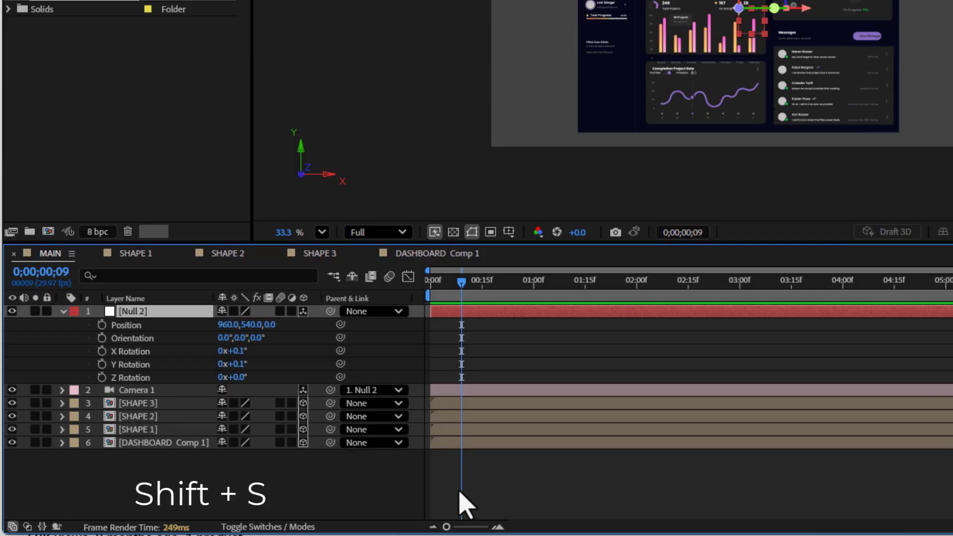
key(shift+s)
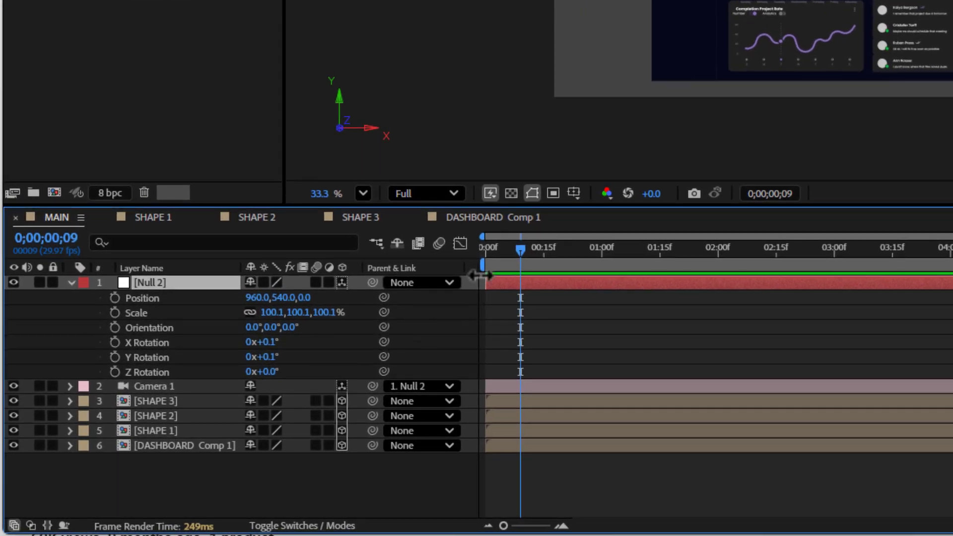
drag(520, 251, 484, 251)
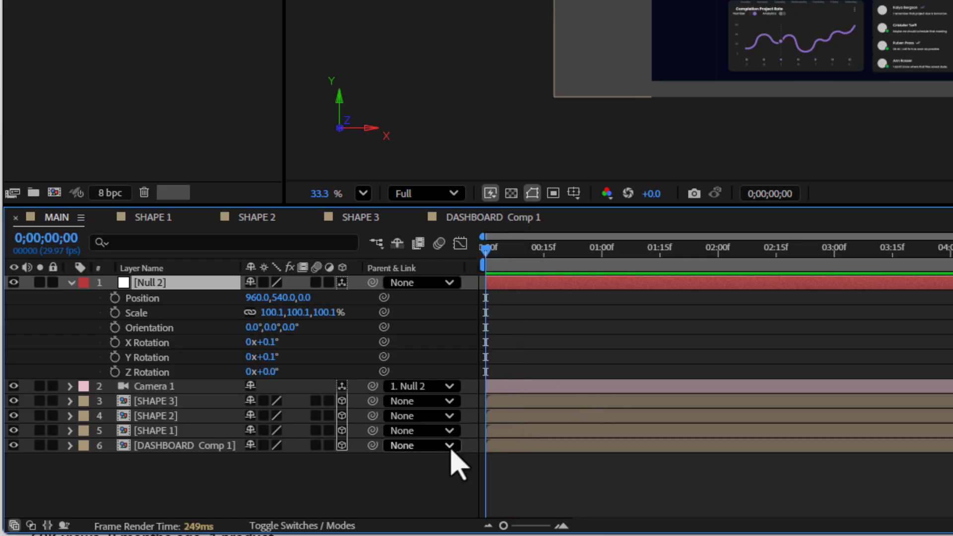
click(114, 298)
click(115, 313)
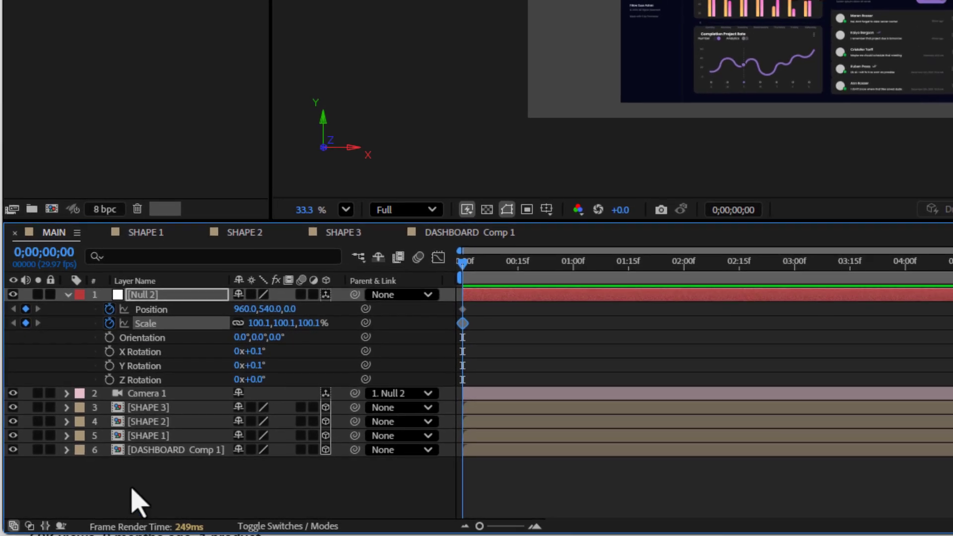
click(109, 352)
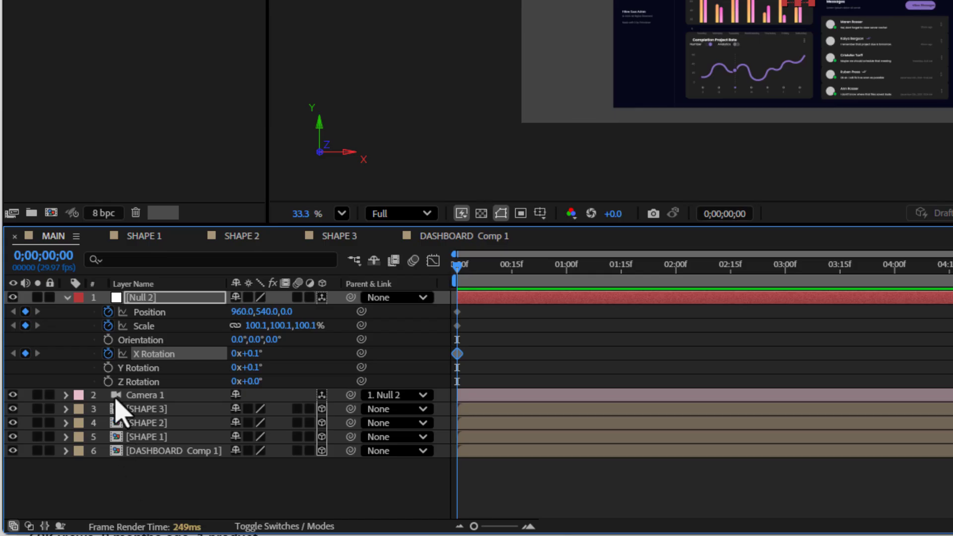
click(108, 367)
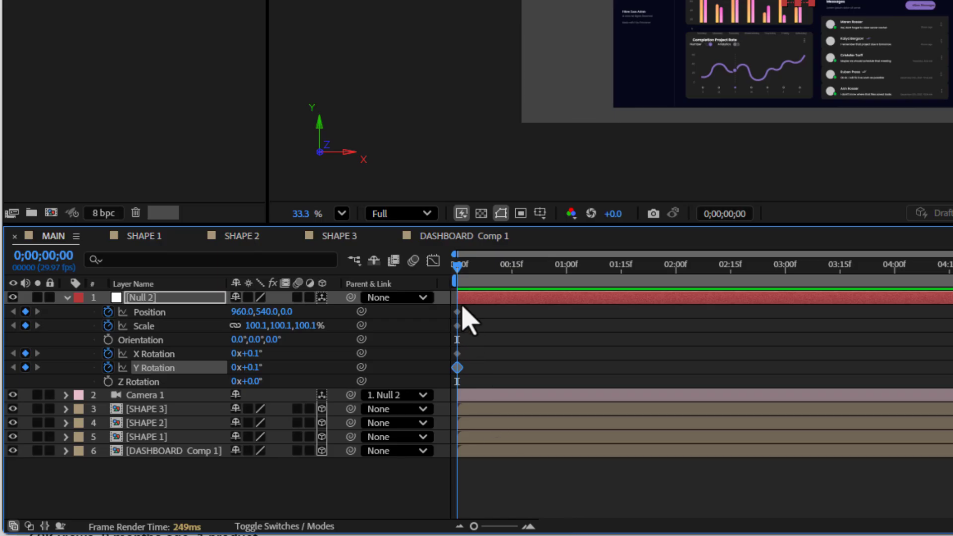
- At 2 seconds, set the null's X Rotation to 35° and its Y Rotation to 30°
drag(461, 270, 530, 278)
drag(601, 281, 677, 292)
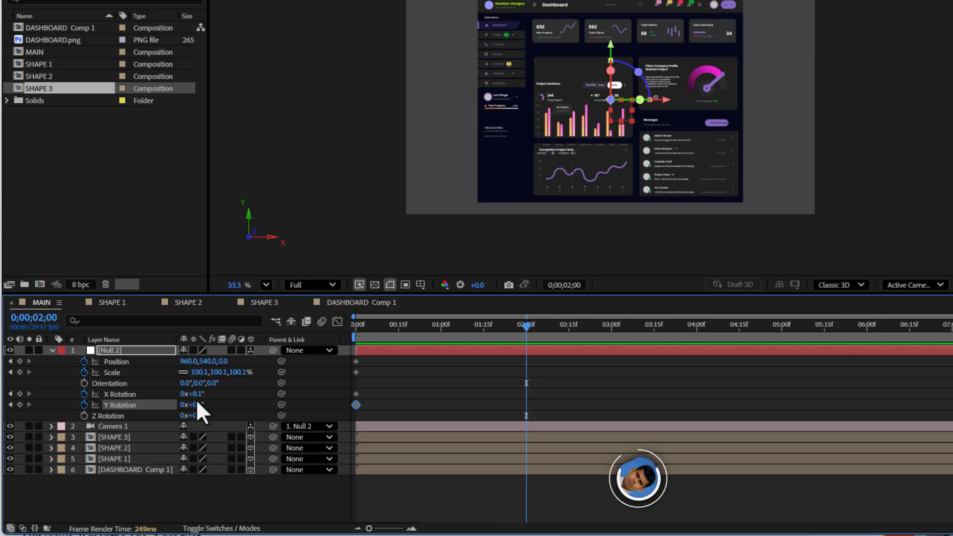
click(198, 394)
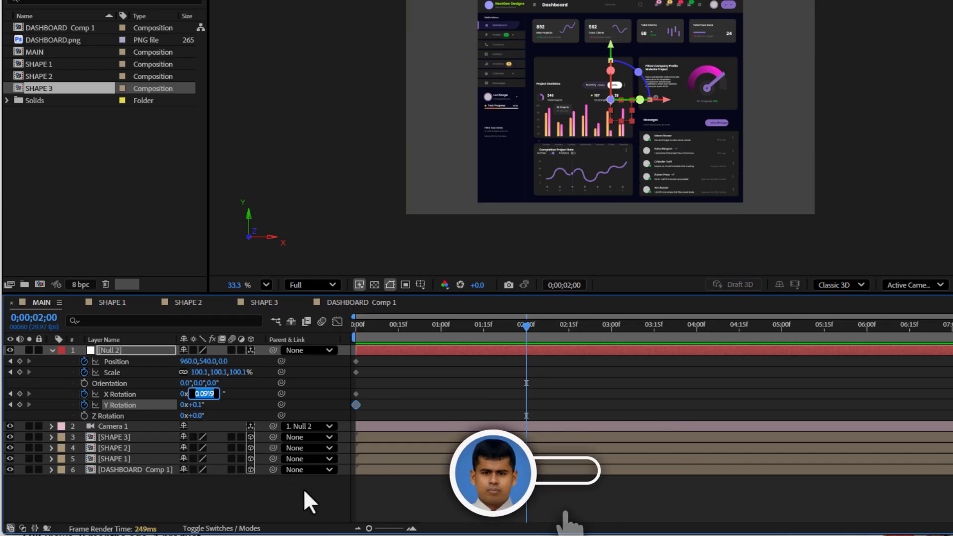
text(35)
key(Return)
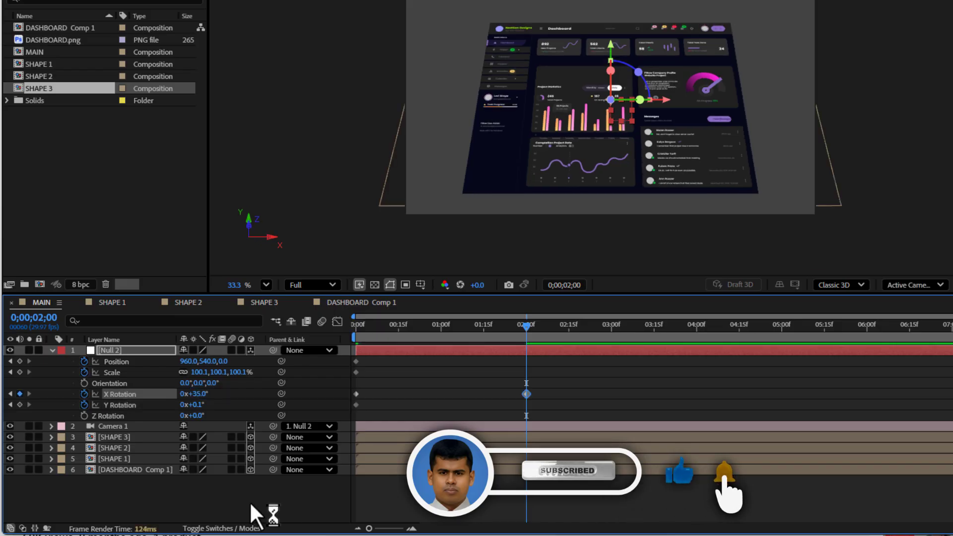
click(200, 405)
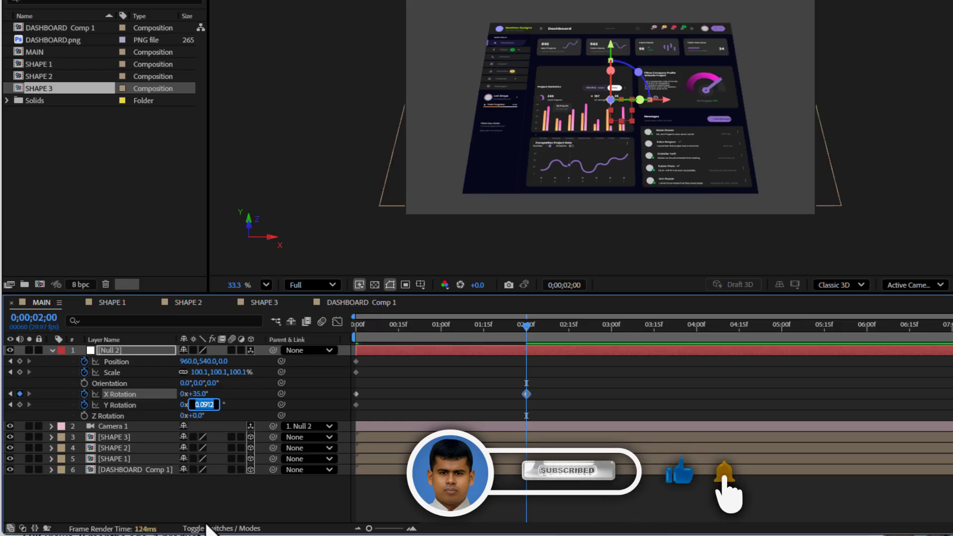
text(2)
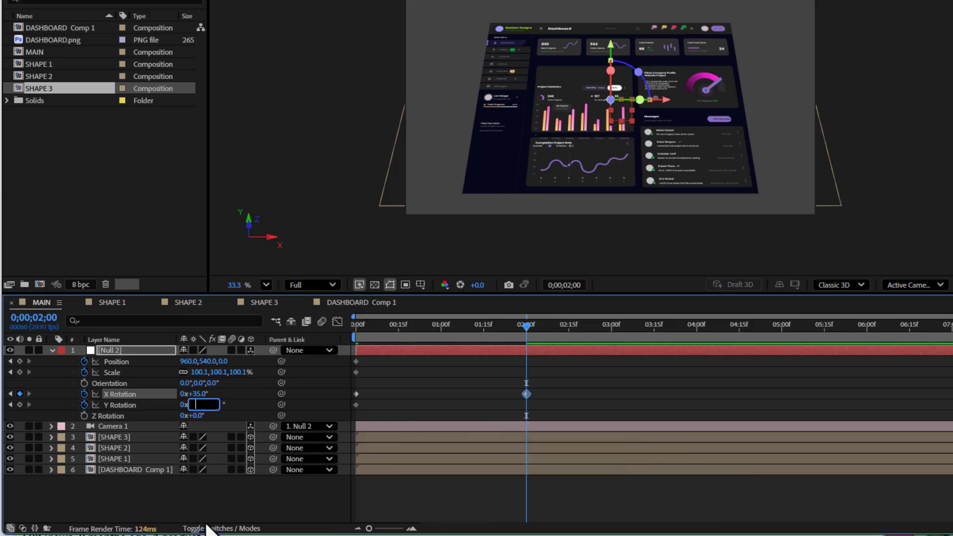
key(Return)
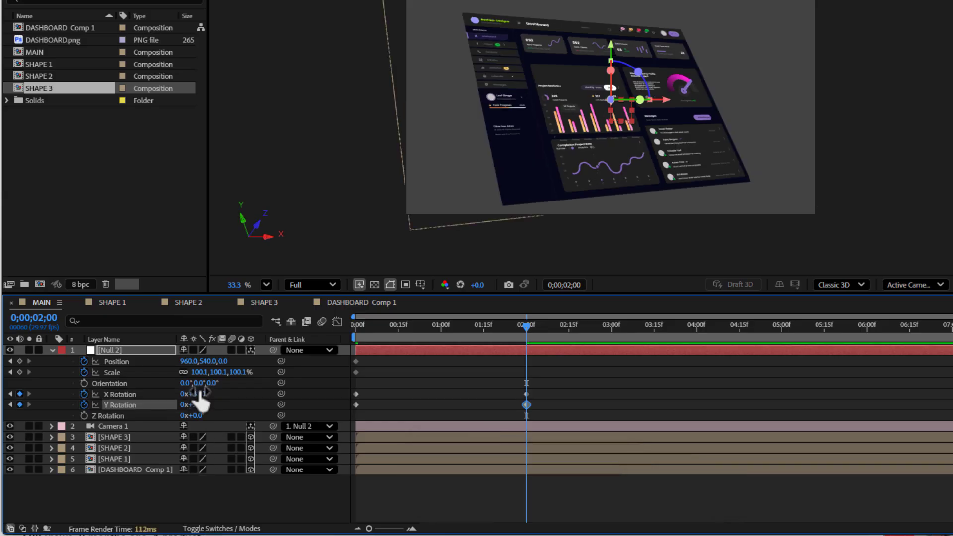
- Still at 2 seconds, set the null's X position to 1173 and its scale to 77%
click(198, 372)
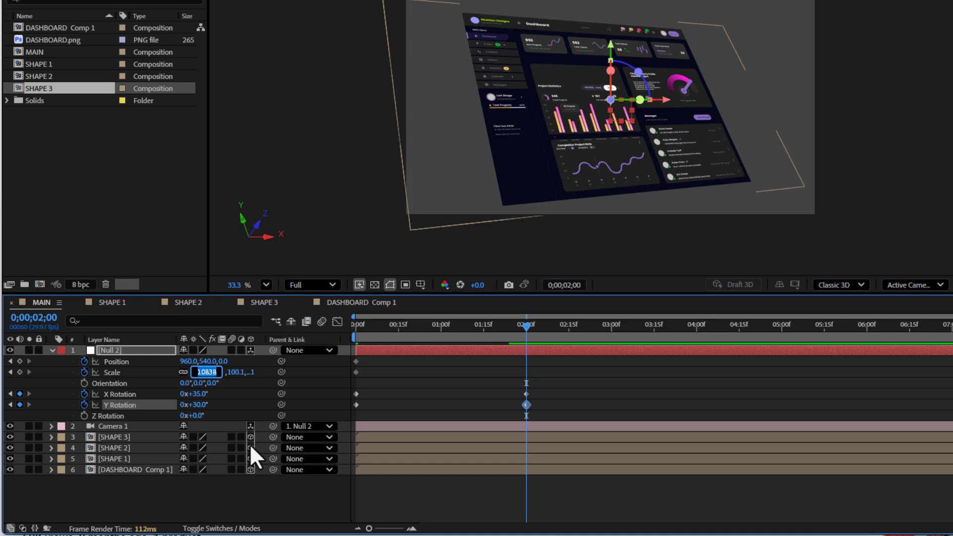
text(85)
key(Return)
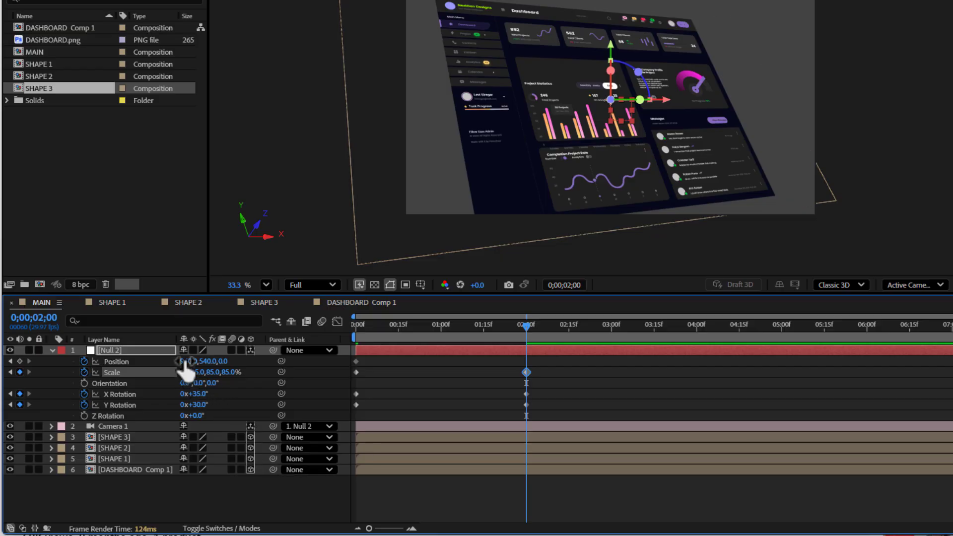
drag(190, 368, 326, 365)
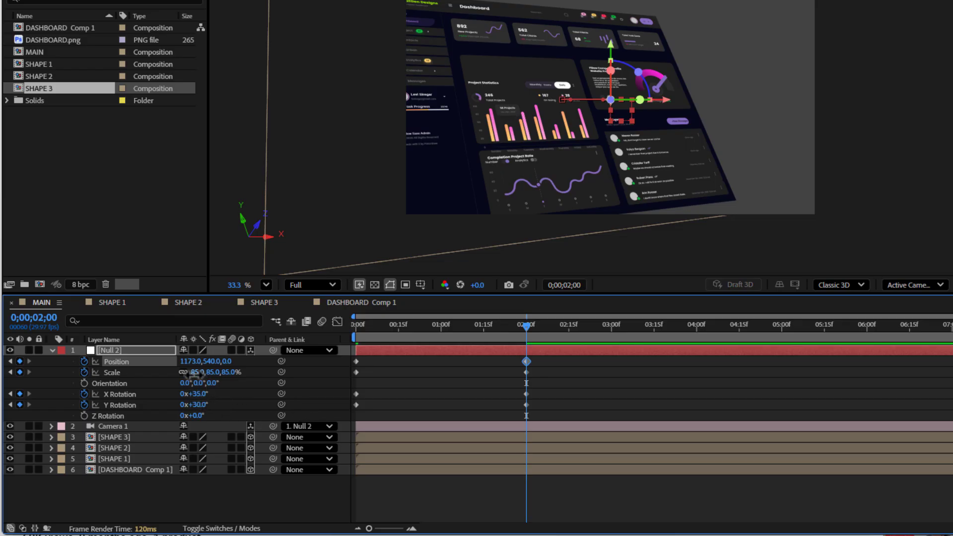
drag(196, 374, 190, 376)
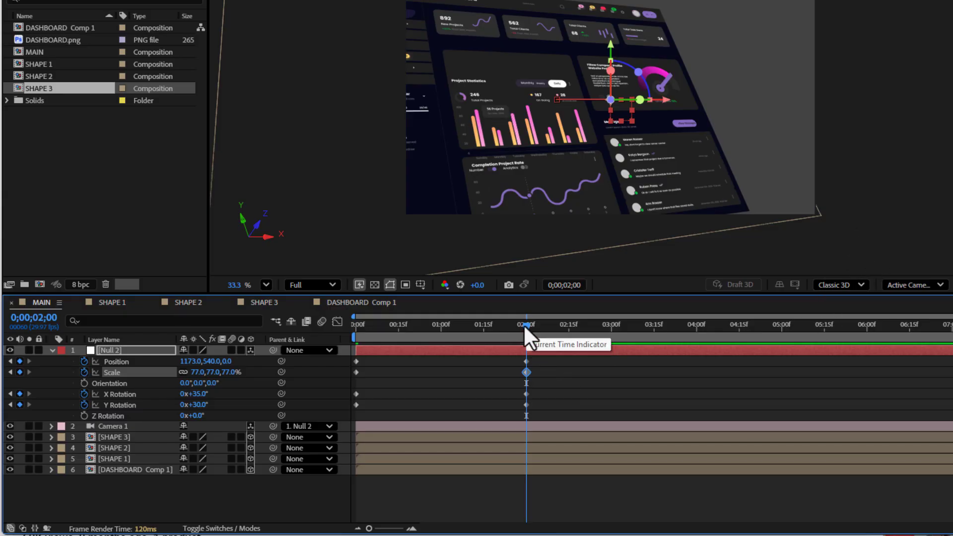
- Copy the null's position, scale and rotation keyframes from 2 seconds to 4 seconds to hold the tilted view
drag(523, 326, 693, 328)
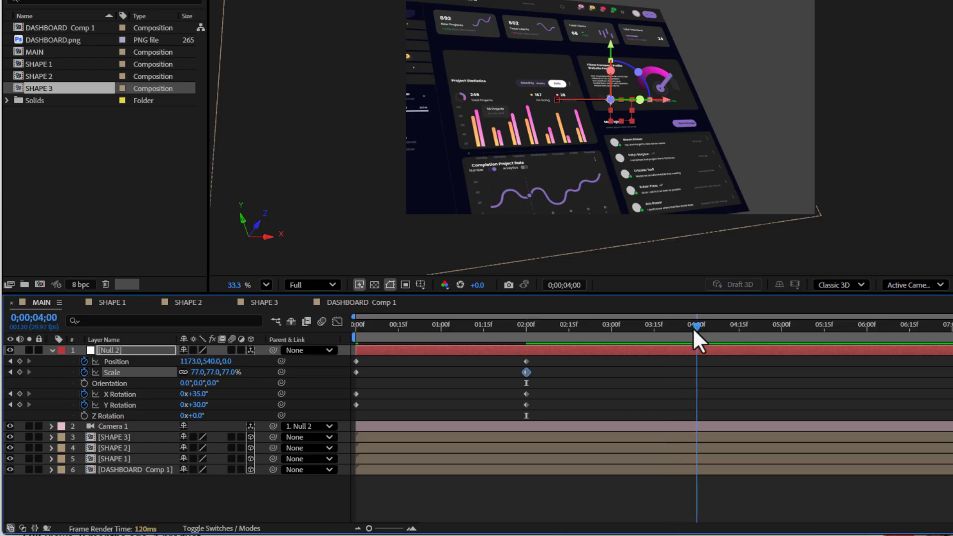
drag(540, 356, 502, 412)
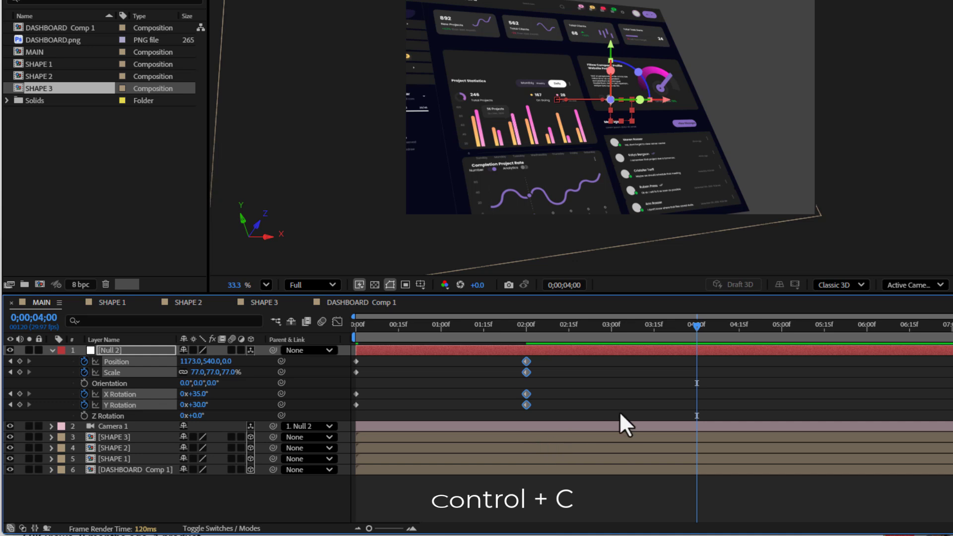
key(ctrl+v)
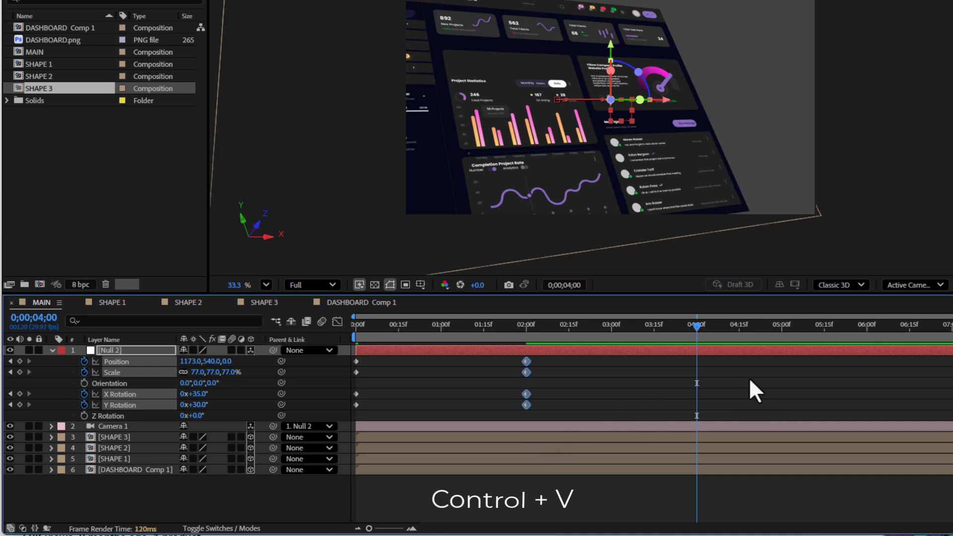
key(ctrl+v)
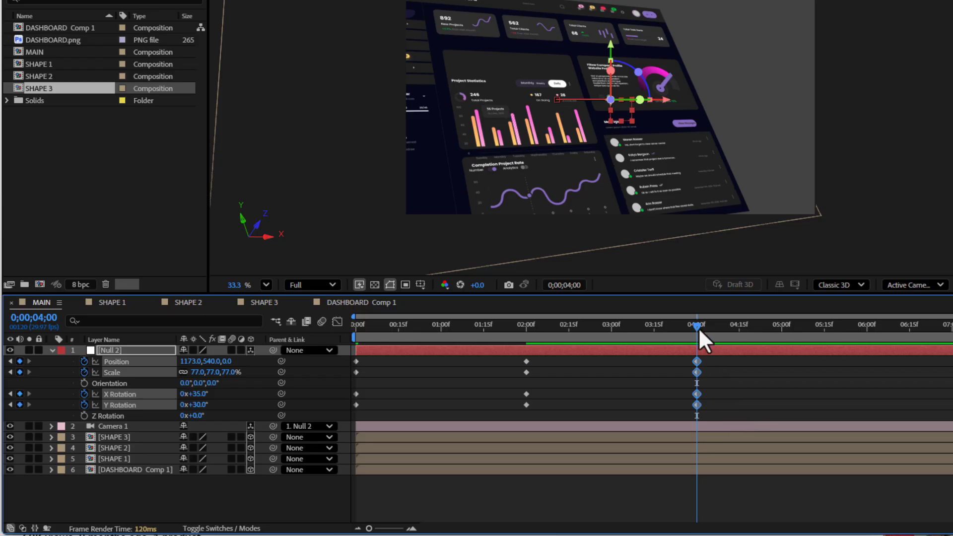
- Copy the null's starting keyframes from 0 seconds to 6 seconds and scrub through the camera move
drag(695, 326, 866, 347)
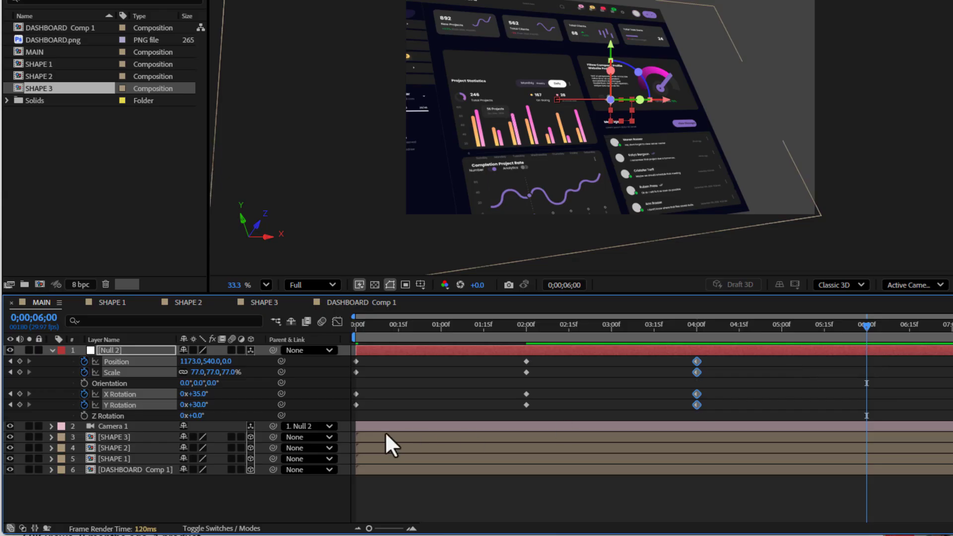
drag(370, 358, 346, 412)
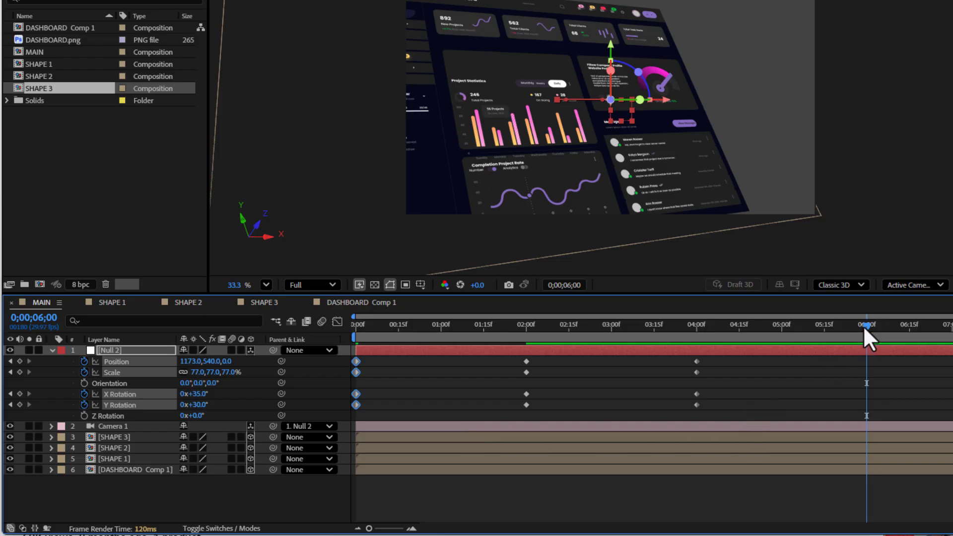
key(ctrl+v)
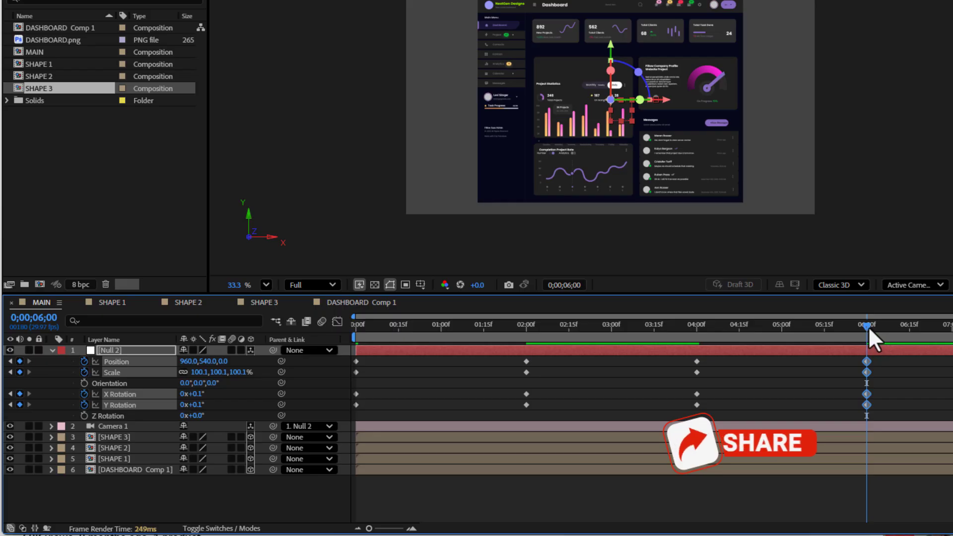
drag(866, 326, 850, 326)
drag(547, 332, 868, 344)
- Apply Easy Ease to all of the null's position, scale and rotation keyframes
click(879, 365)
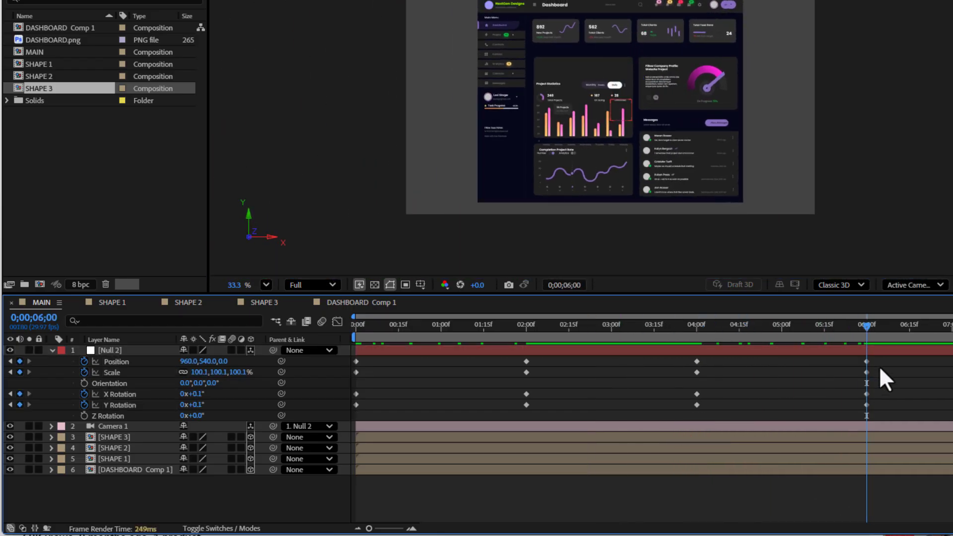
drag(861, 421, 347, 421)
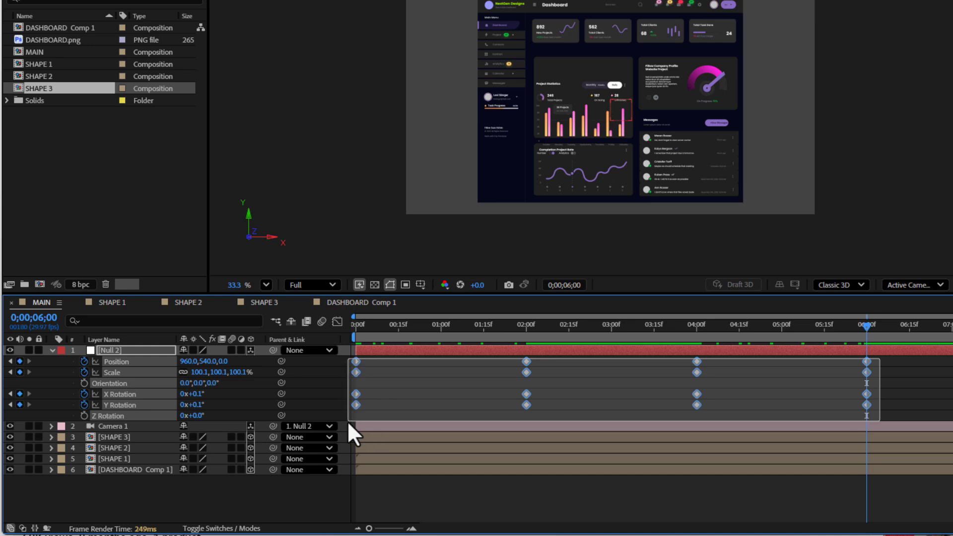
right_click(524, 405)
mouse_move(578, 397)
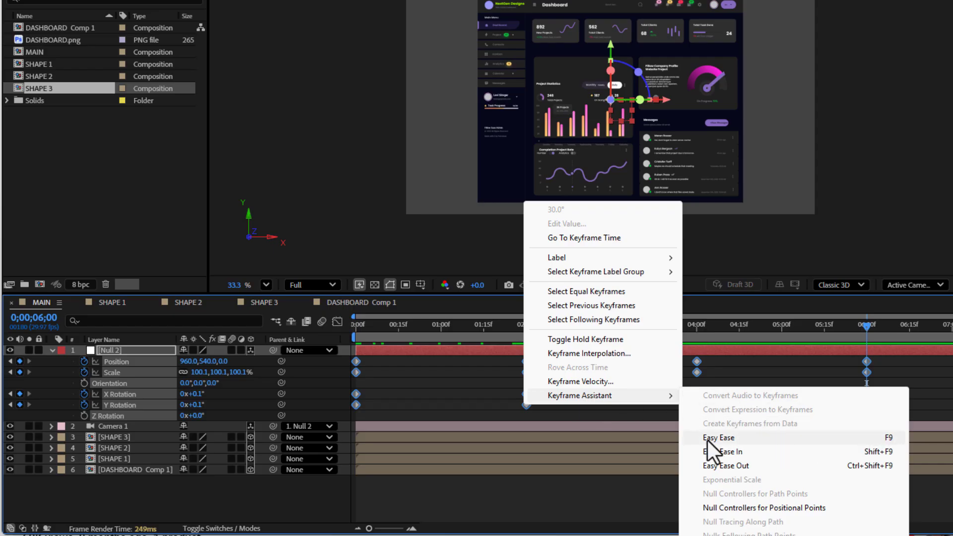
key(F9)
click(719, 438)
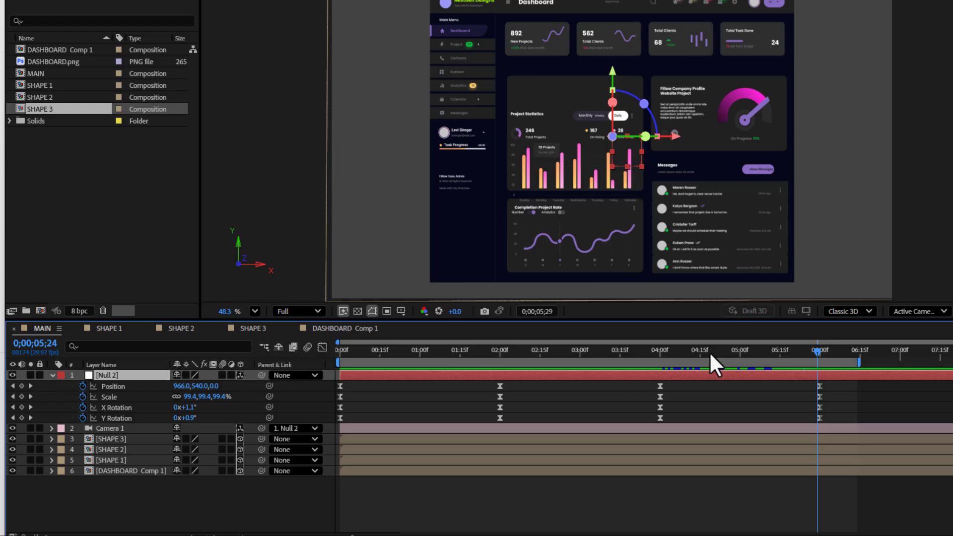
- Start a position keyframe on the SHAPE 1 layer at 1 second 15 frames
drag(709, 351, 458, 359)
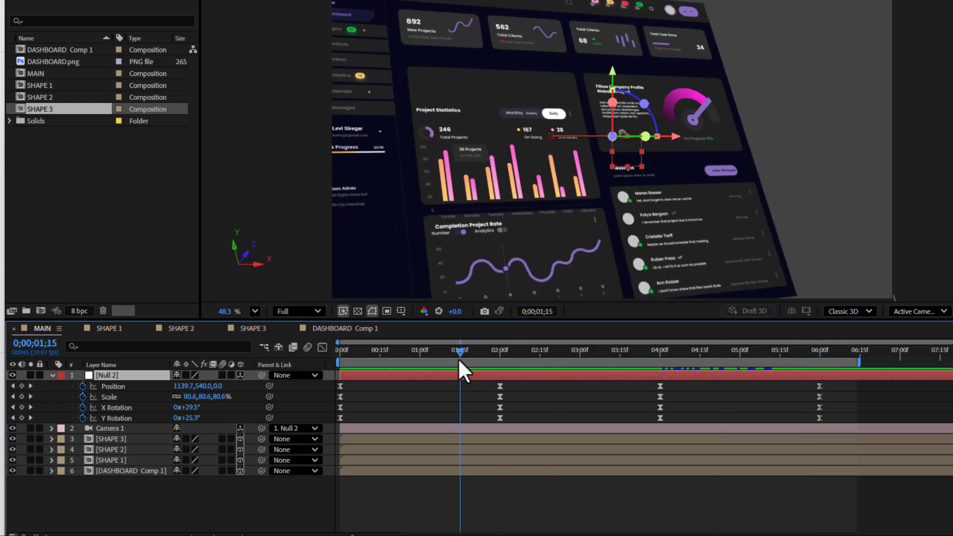
key(z)
click(444, 11)
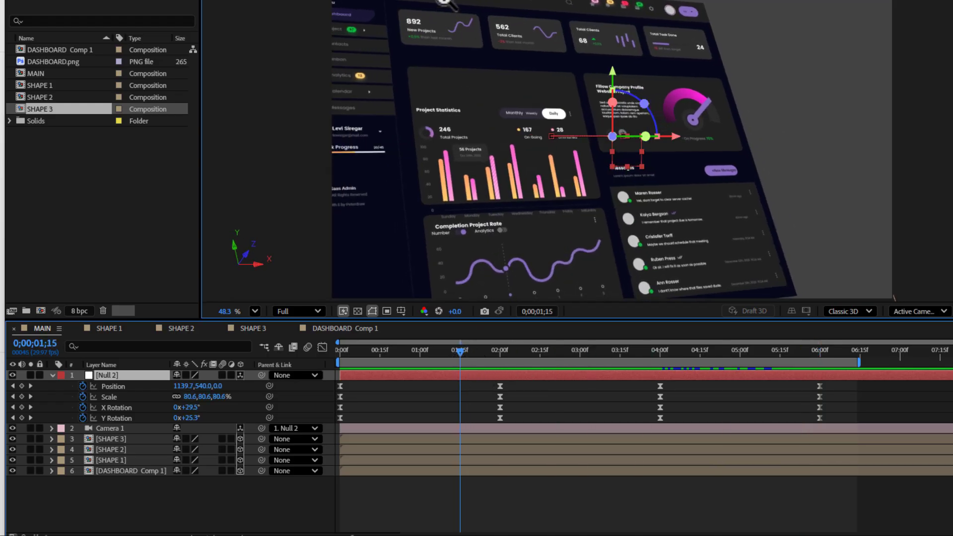
click(718, 177)
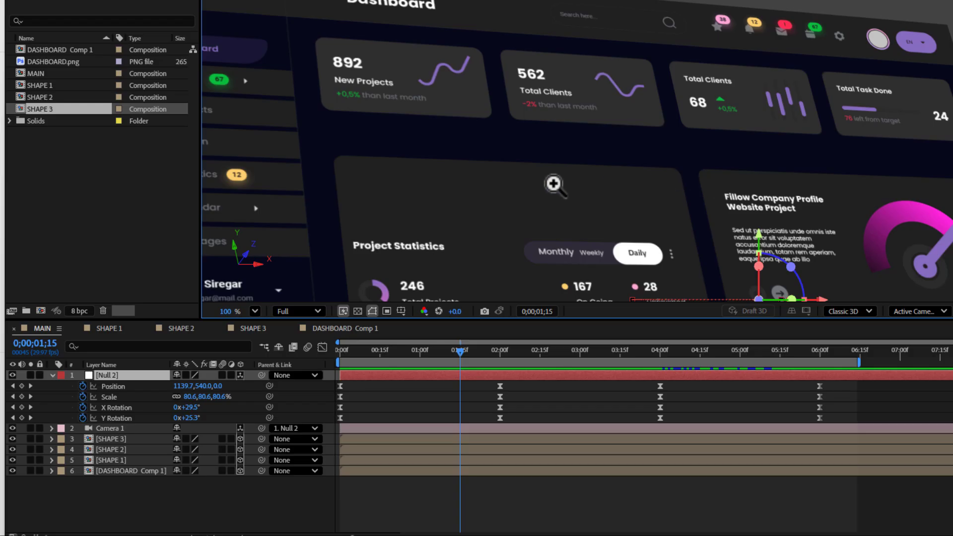
click(125, 460)
key(u)
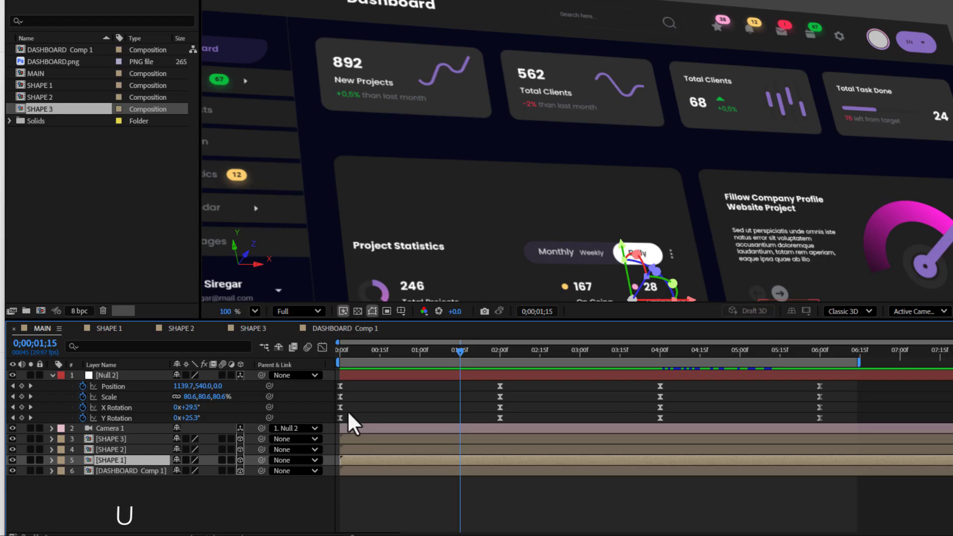
key(p)
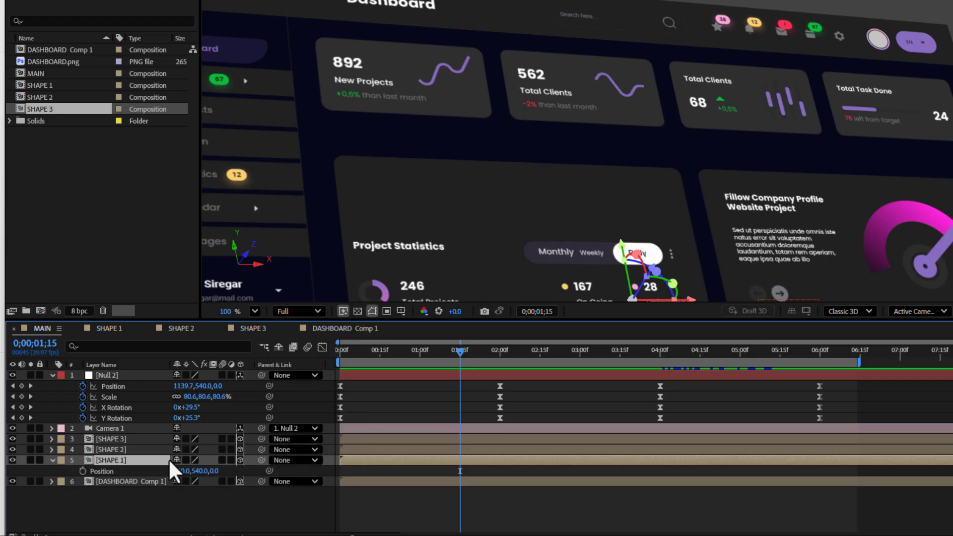
click(82, 470)
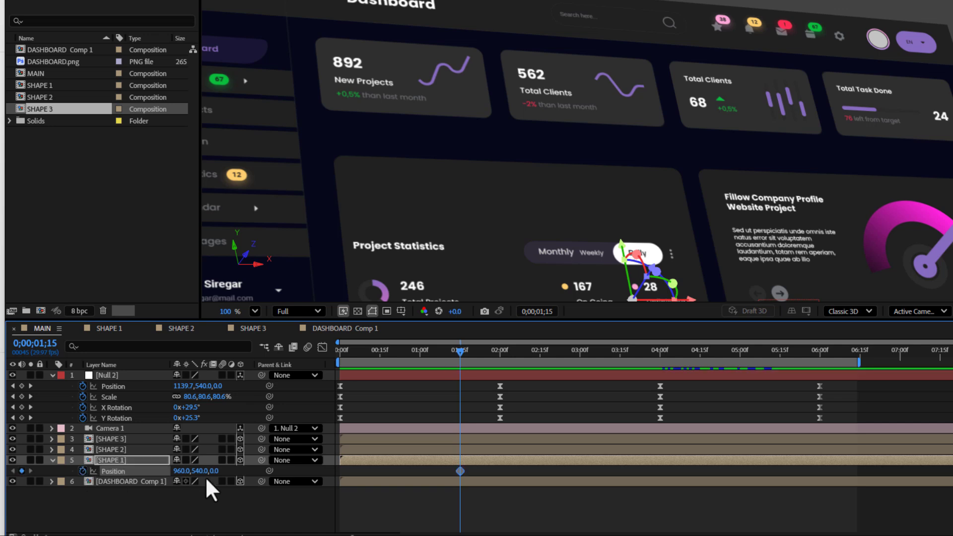
- At 2 seconds 15 frames, set SHAPE 1's Z position to -45 to raise the card
drag(458, 353, 538, 350)
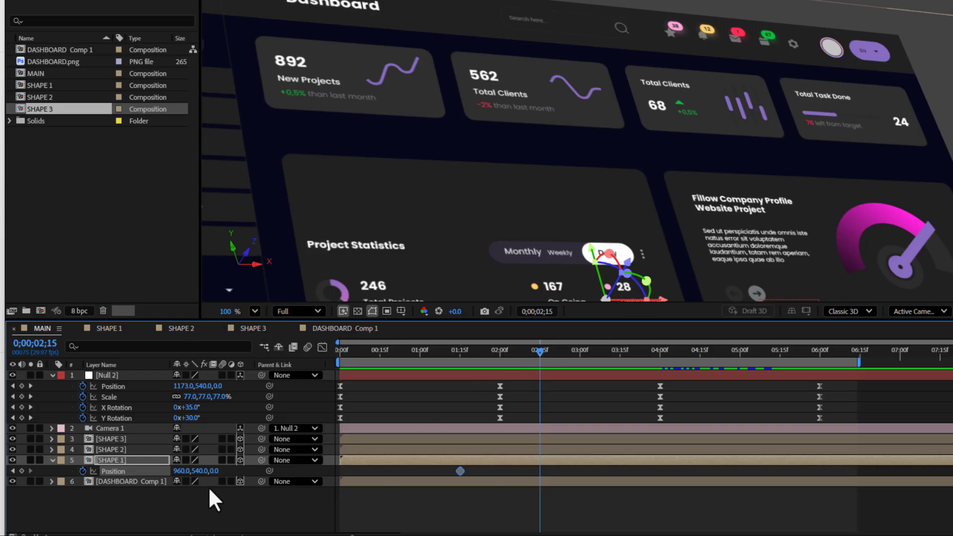
click(215, 470)
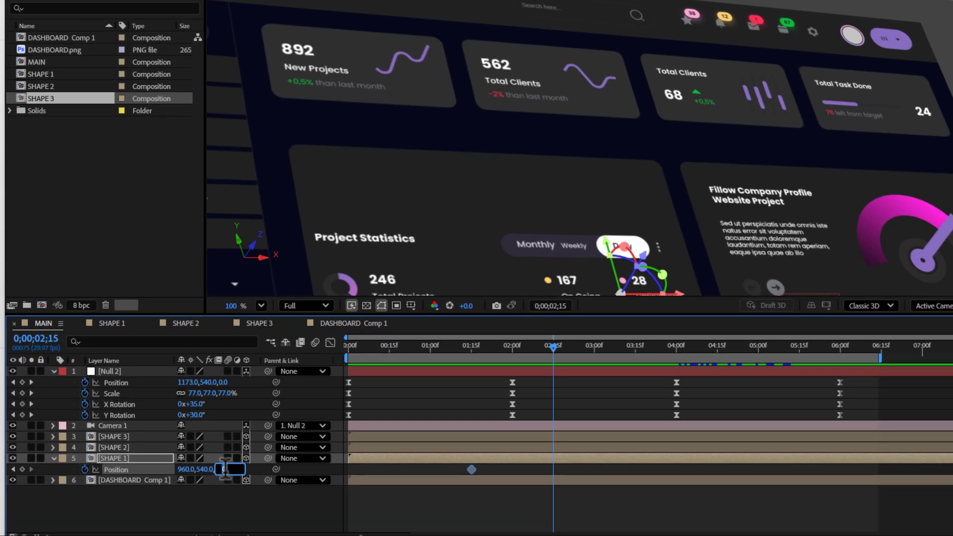
text(-45)
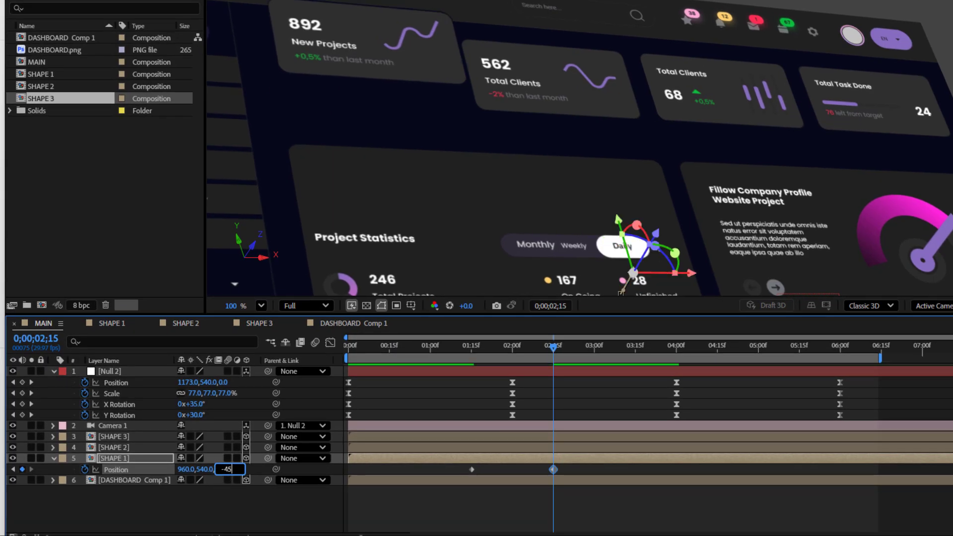
key(Return)
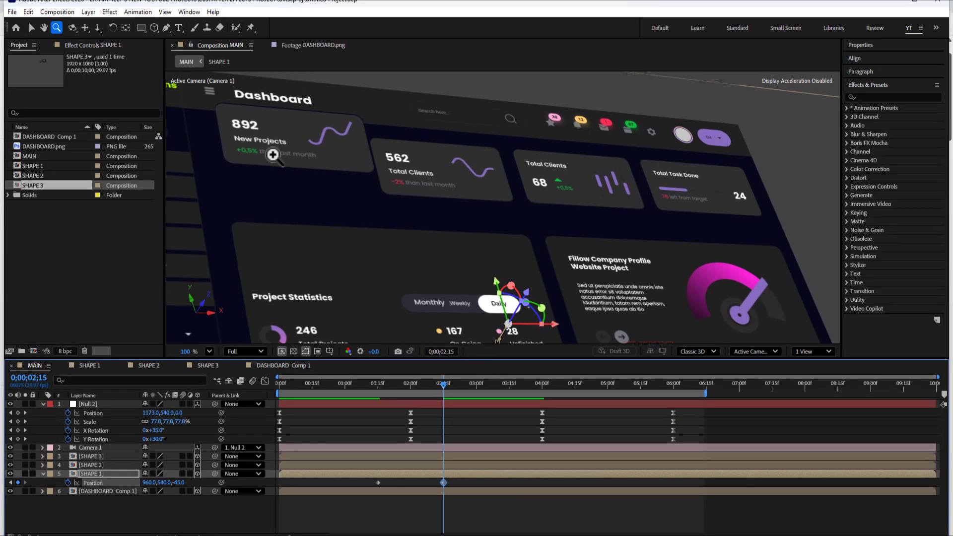
- Copy SHAPE 1's first position keyframe to 3 seconds 15 frames so the card settles back
click(378, 482)
key(ctrl+c)
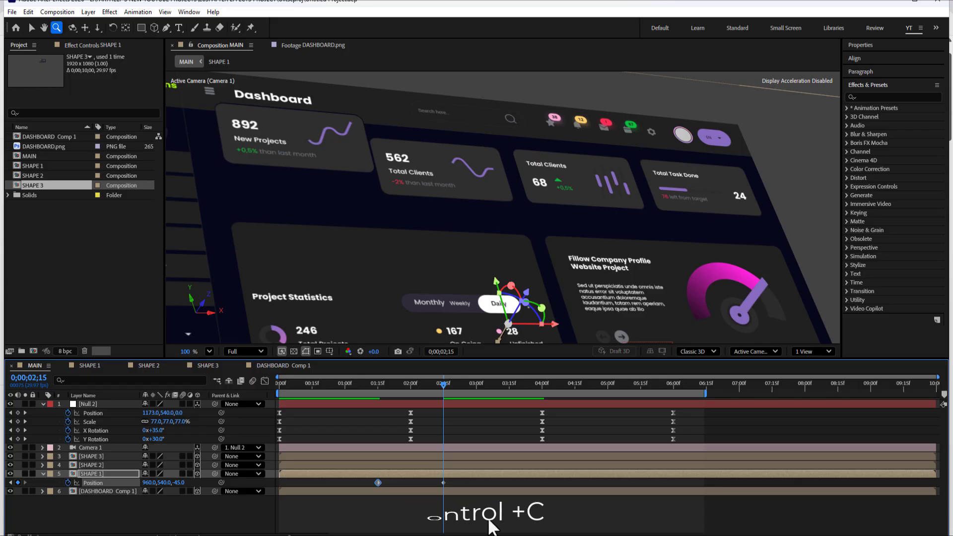
drag(442, 383, 510, 388)
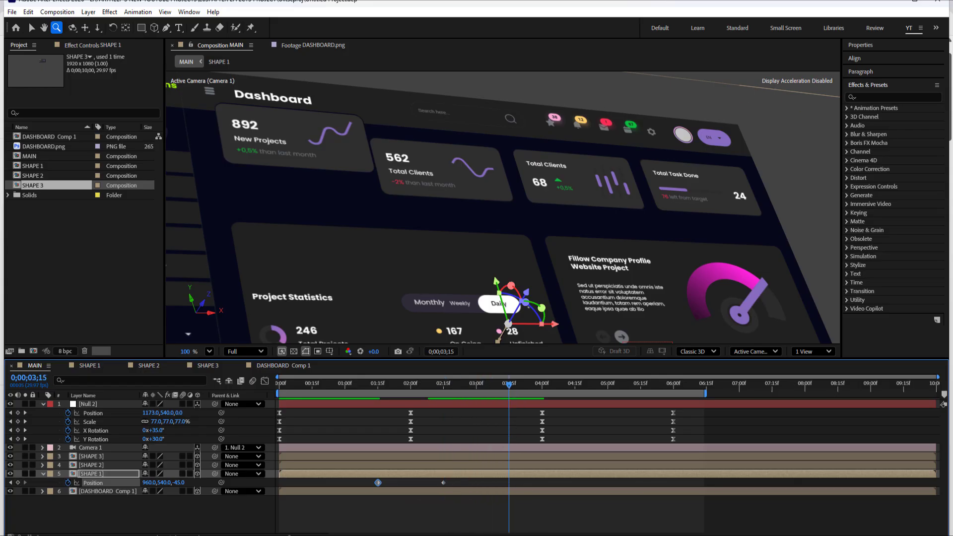
key(ctrl+v)
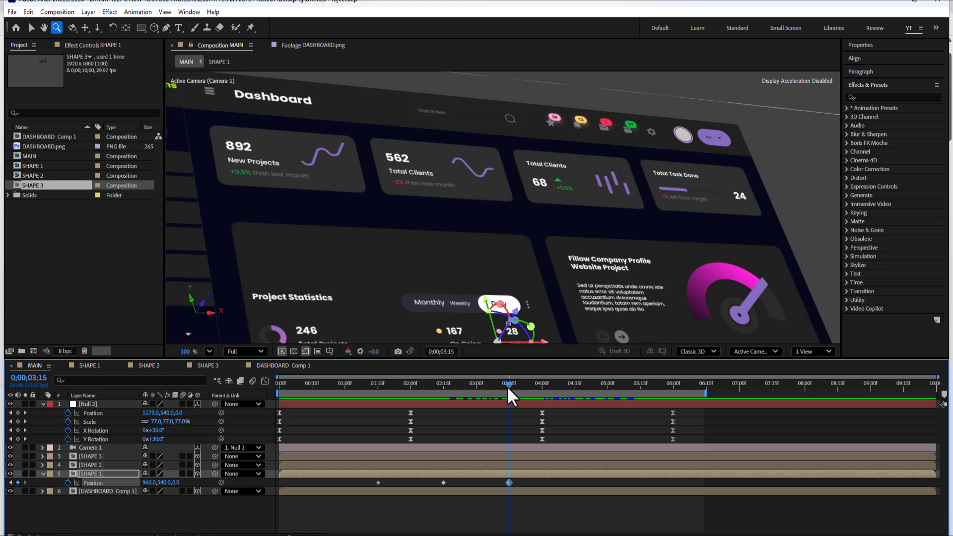
- Copy SHAPE 1's three position keyframes onto the SHAPE 2 layer, starting at 2 seconds 15 frames
drag(529, 478, 366, 490)
drag(510, 383, 441, 395)
key(Page_Down)
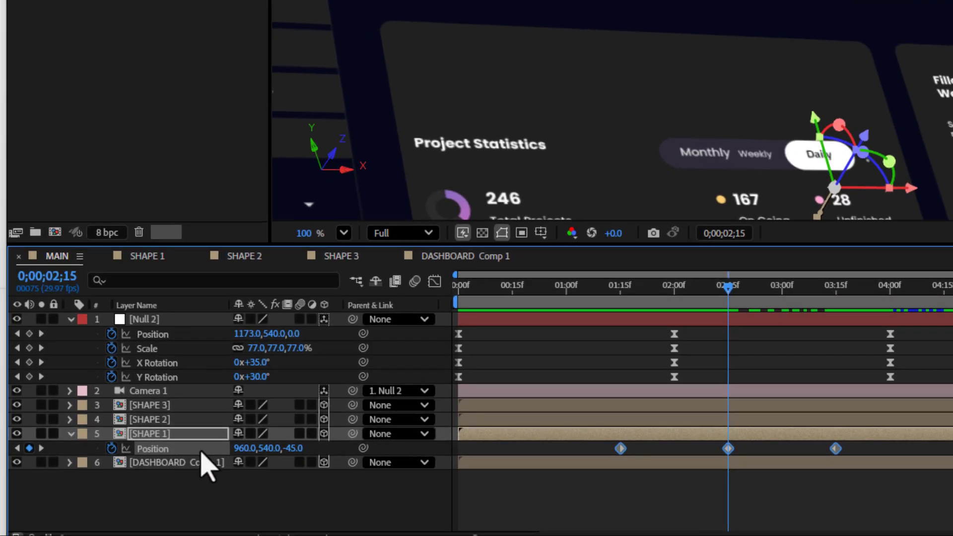
click(184, 425)
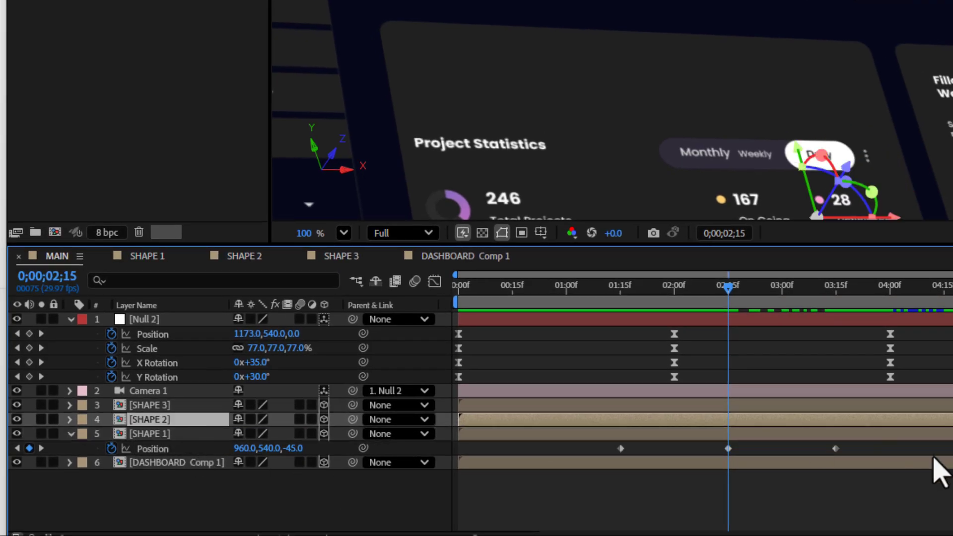
key(ctrl+v)
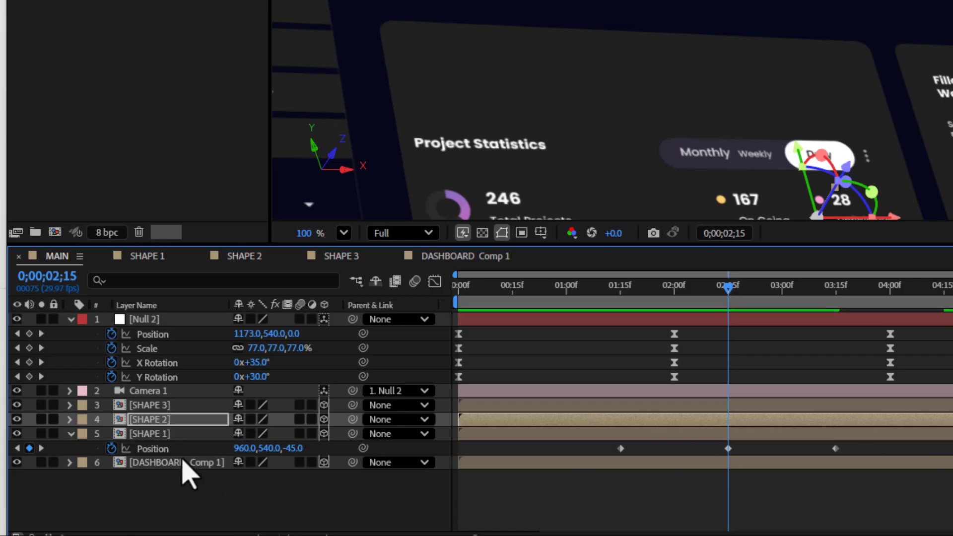
key(u)
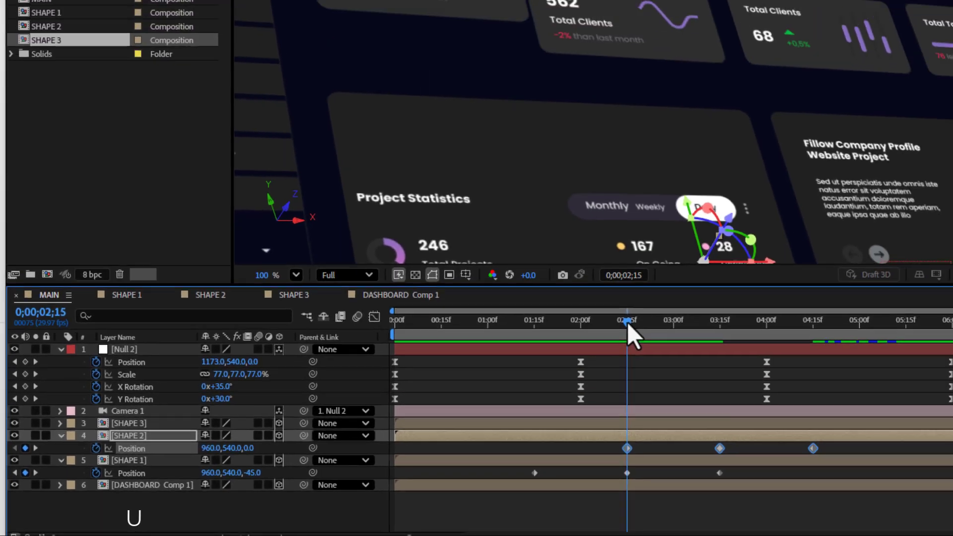
- Paste the same three position keyframes onto the SHAPE 3 layer, starting at 3 seconds 15 frames
drag(626, 323, 719, 329)
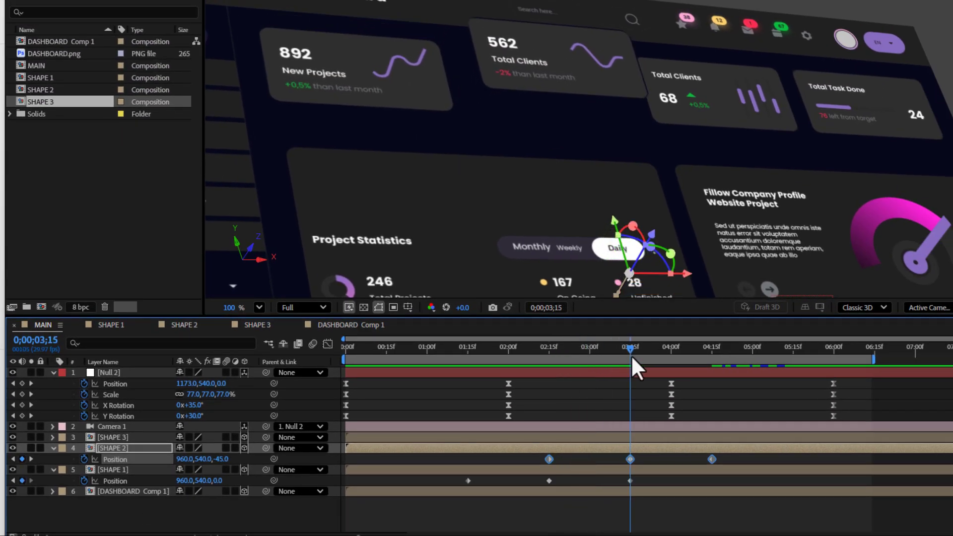
click(108, 437)
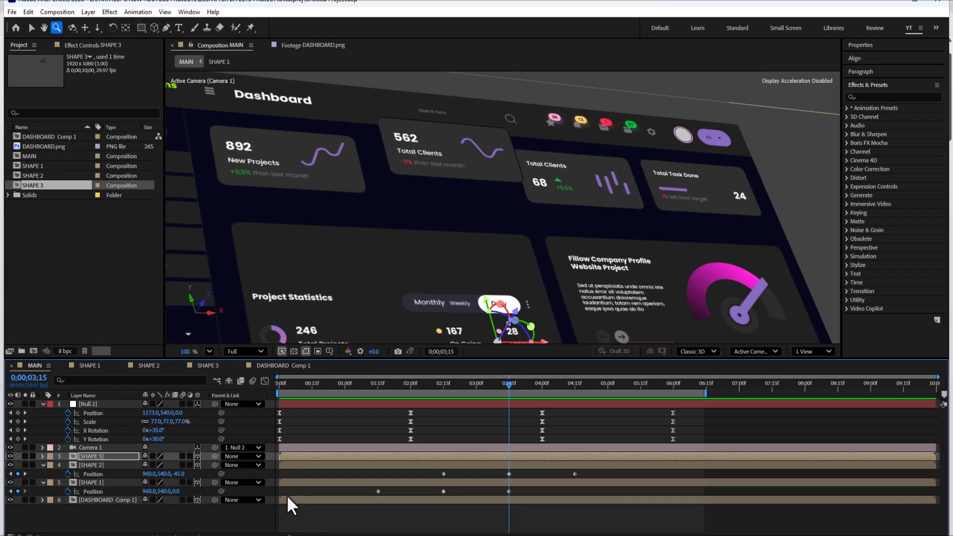
key(ctrl+v)
- Fit the whole composition in the viewer and preview the staggered card animation from the start
click(639, 392)
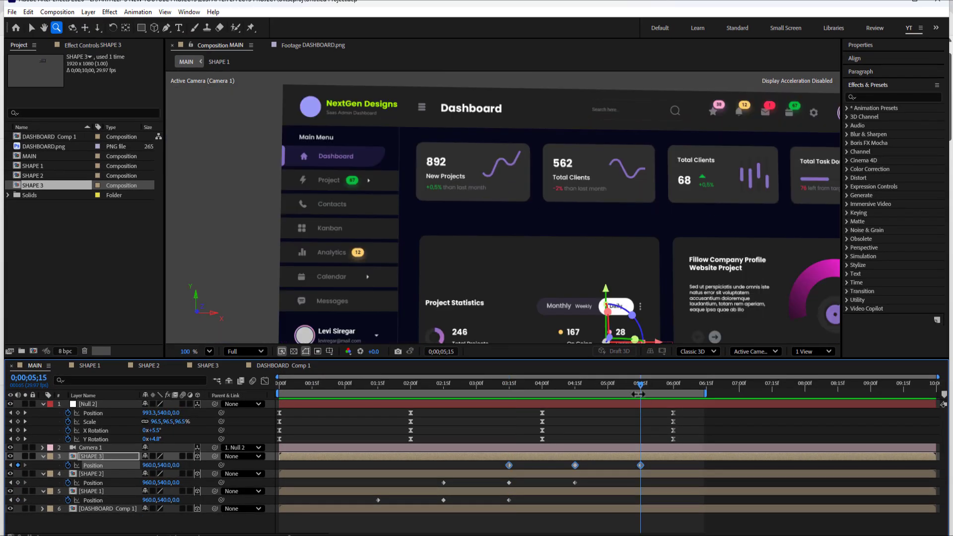
click(208, 351)
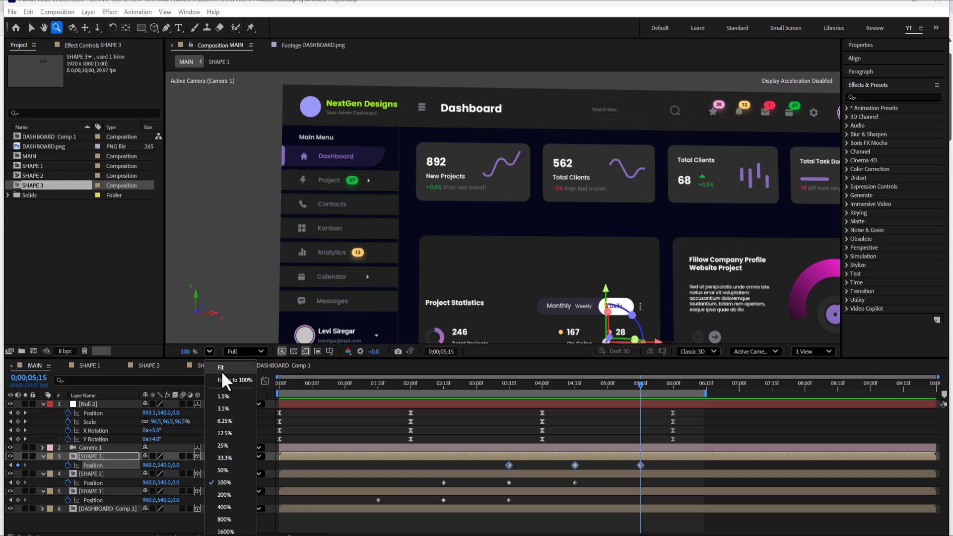
click(221, 370)
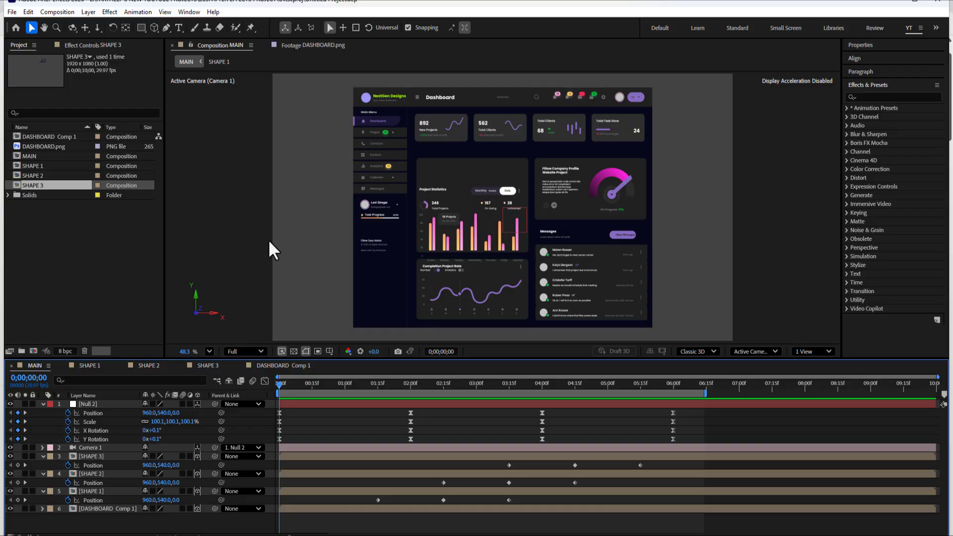
key(space)
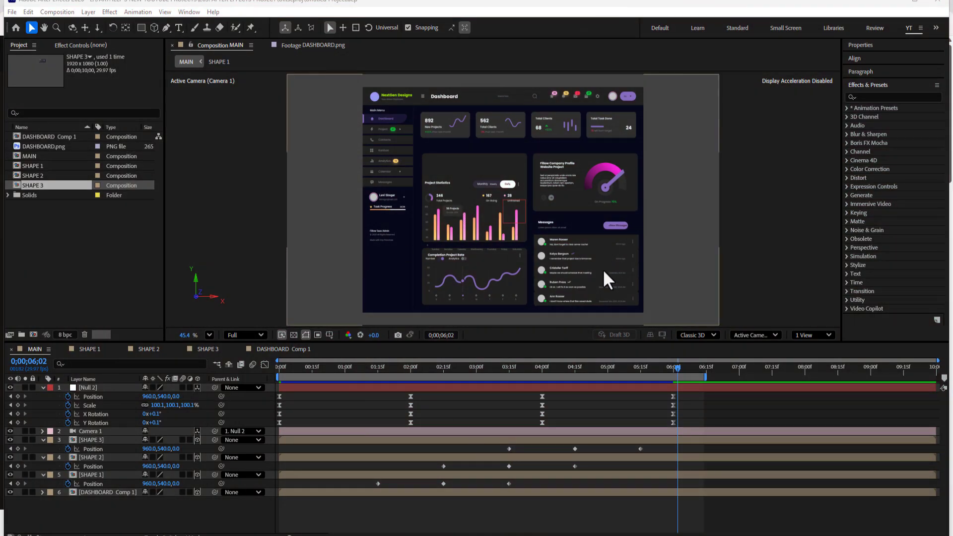
- Apply Easy Ease to all position keyframes of SHAPE 1, SHAPE 2 and SHAPE 3
drag(645, 445, 353, 487)
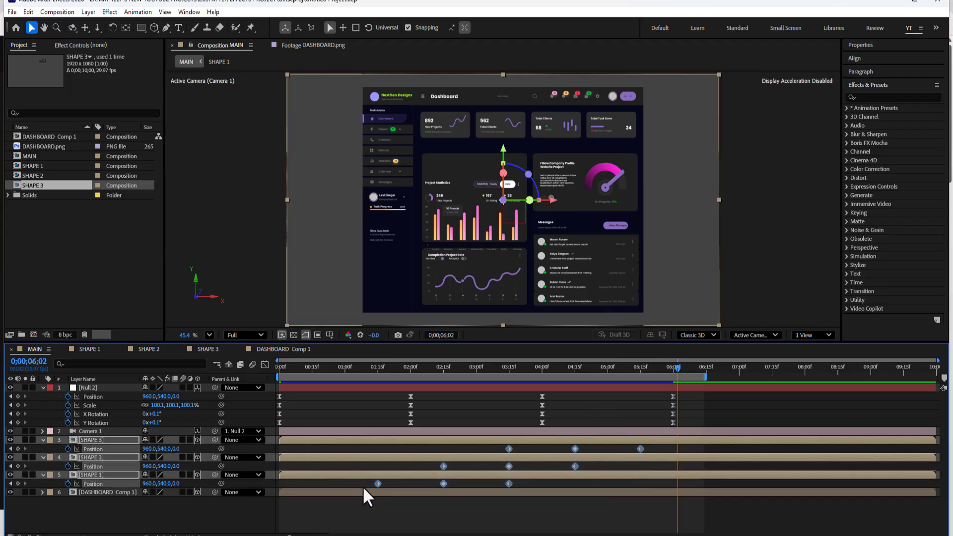
right_click(444, 483)
mouse_move(477, 474)
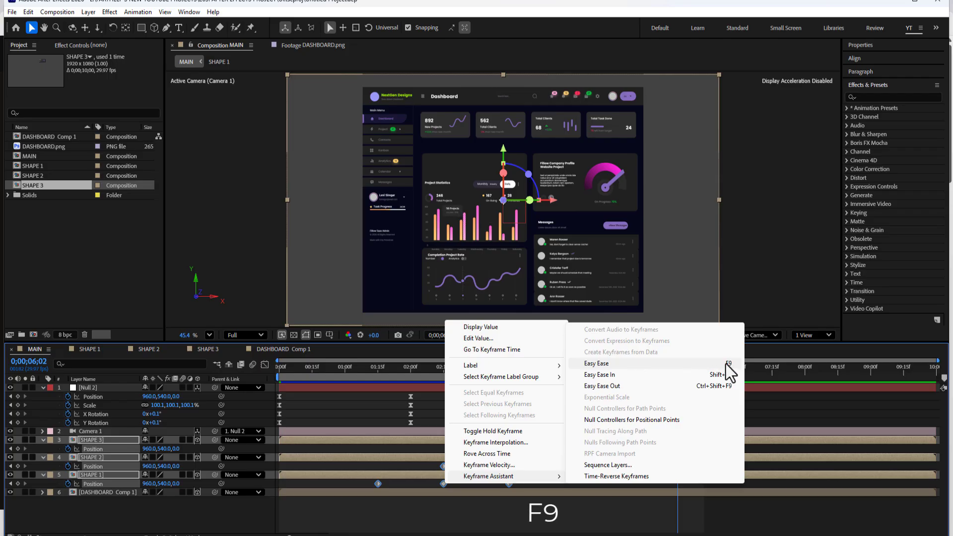
click(602, 364)
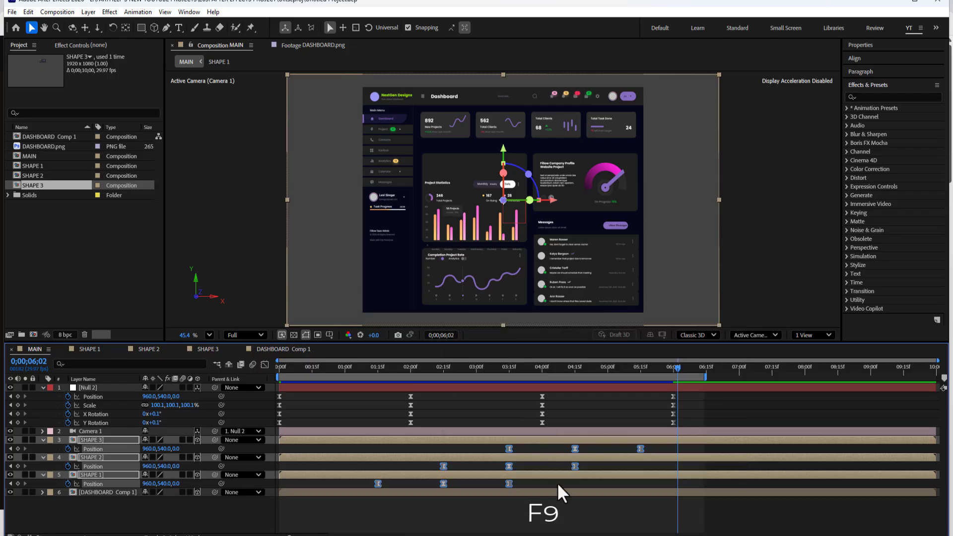
click(585, 518)
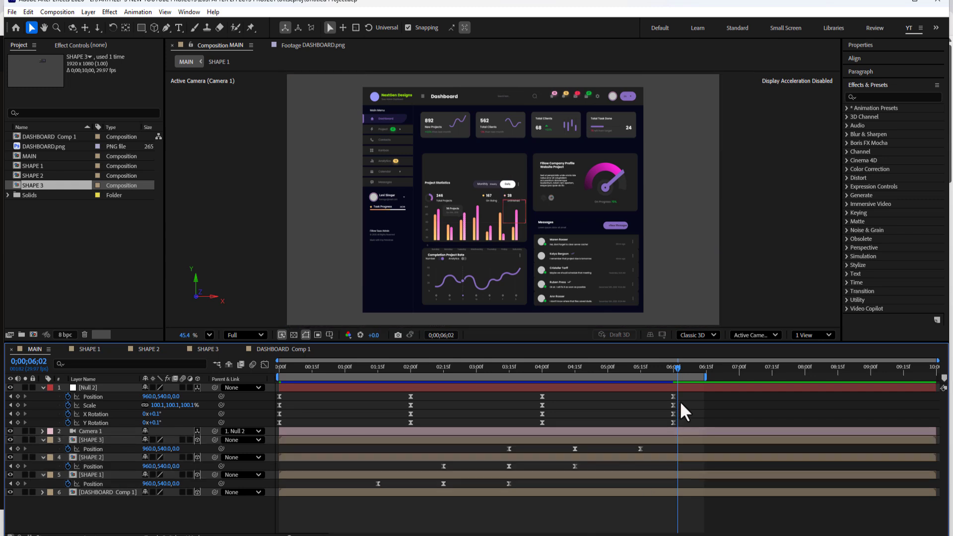
- Set the current time to 1 second 15 frames, enlarge the timeline area and frame the cards closer in the viewer
drag(674, 365, 376, 388)
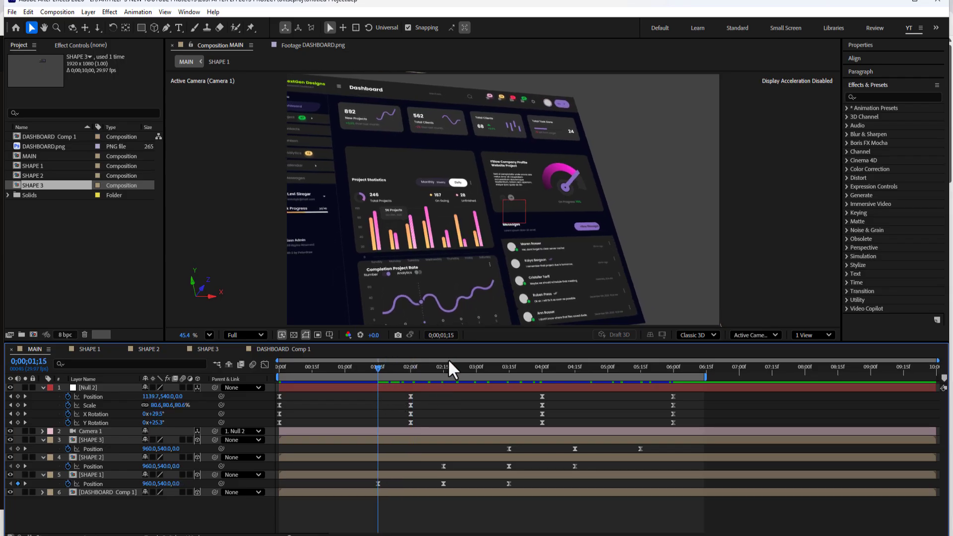
drag(453, 341, 456, 289)
drag(477, 182, 502, 186)
scroll(487, 155, up, 2)
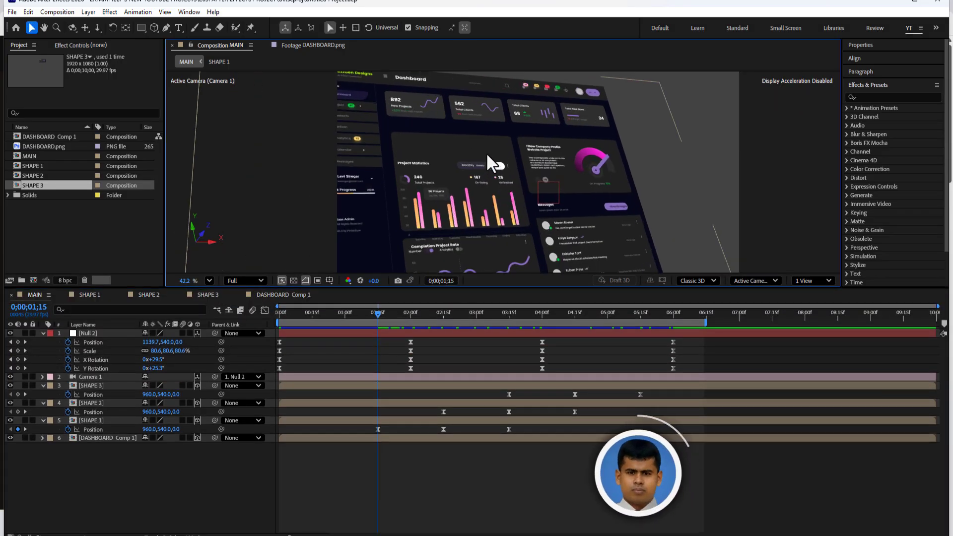
drag(514, 140, 542, 183)
key(v)
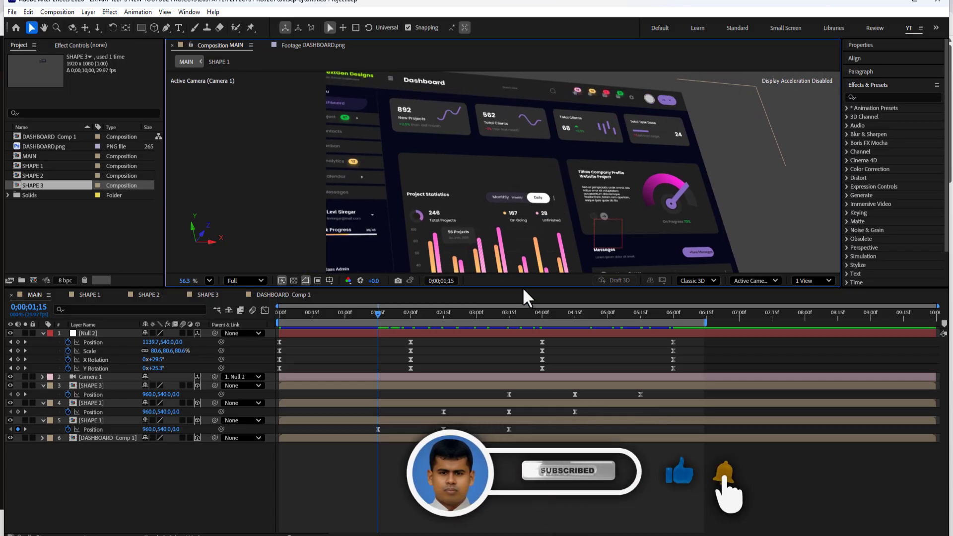
- Find the Drop Shadow effect and apply it to the SHAPE 1 layer
click(101, 420)
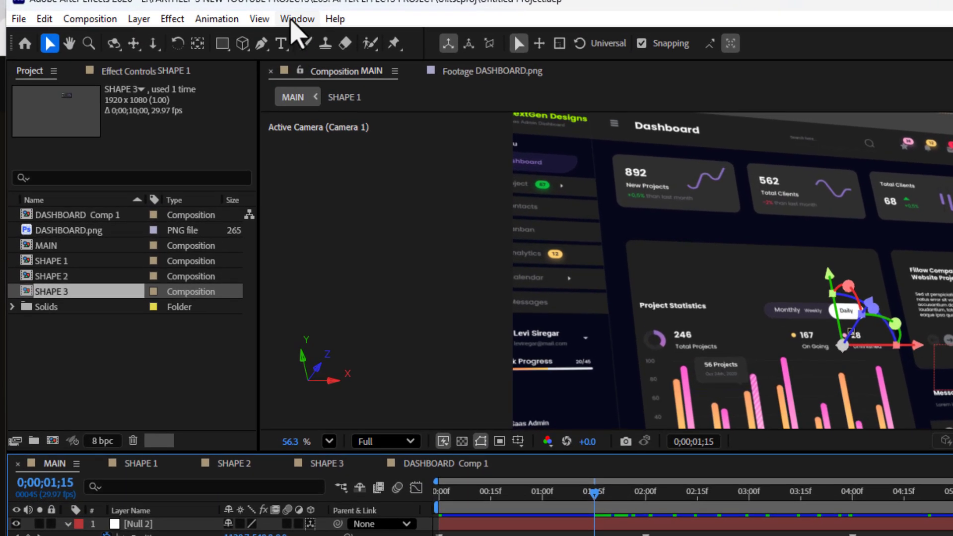
click(292, 19)
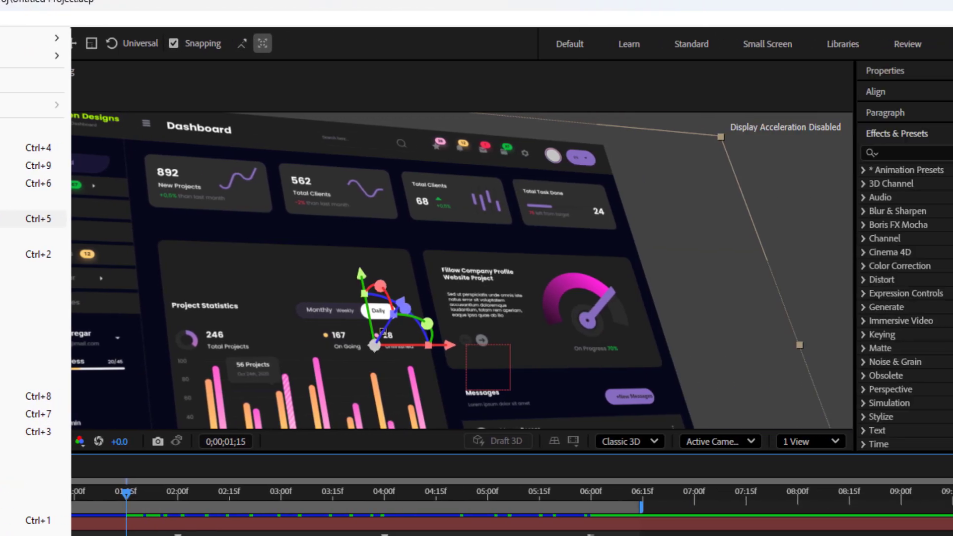
click(346, 218)
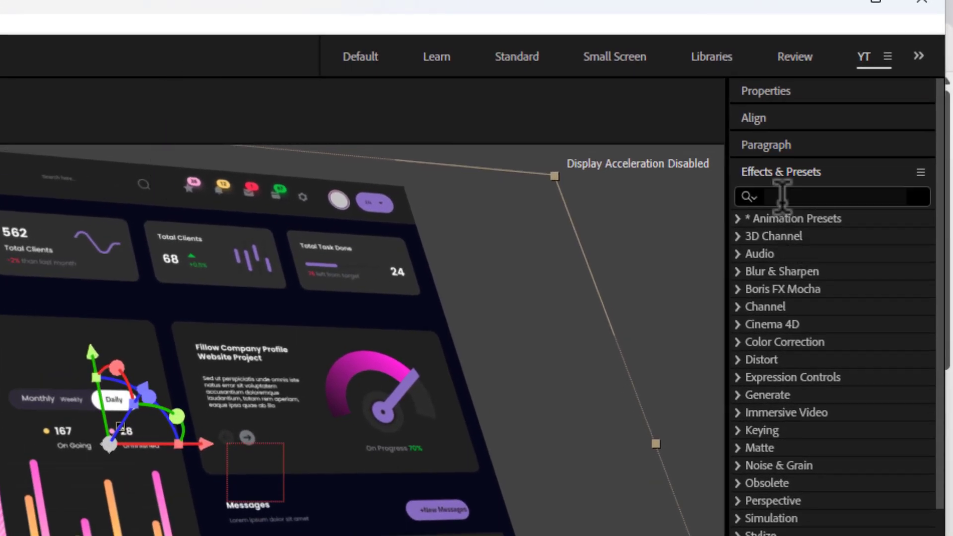
click(782, 196)
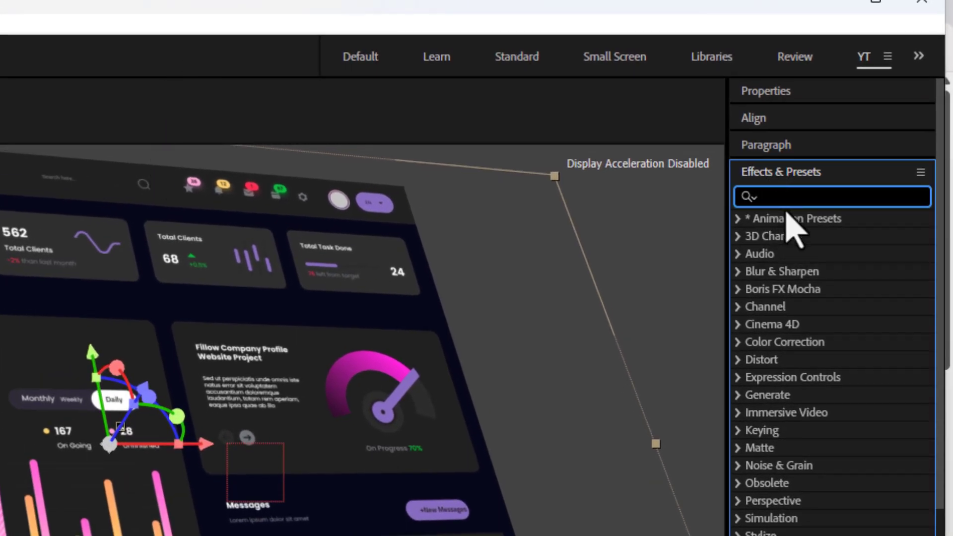
text(drop)
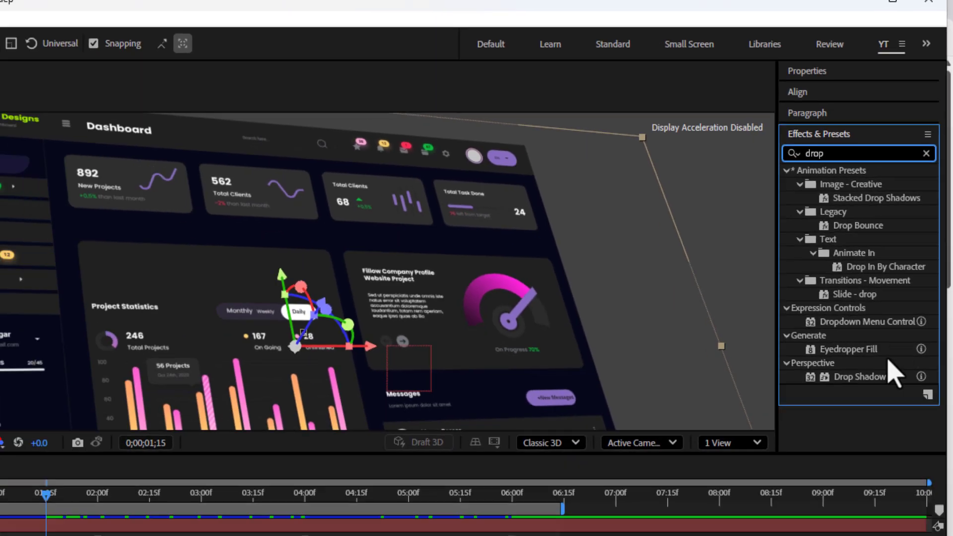
click(835, 483)
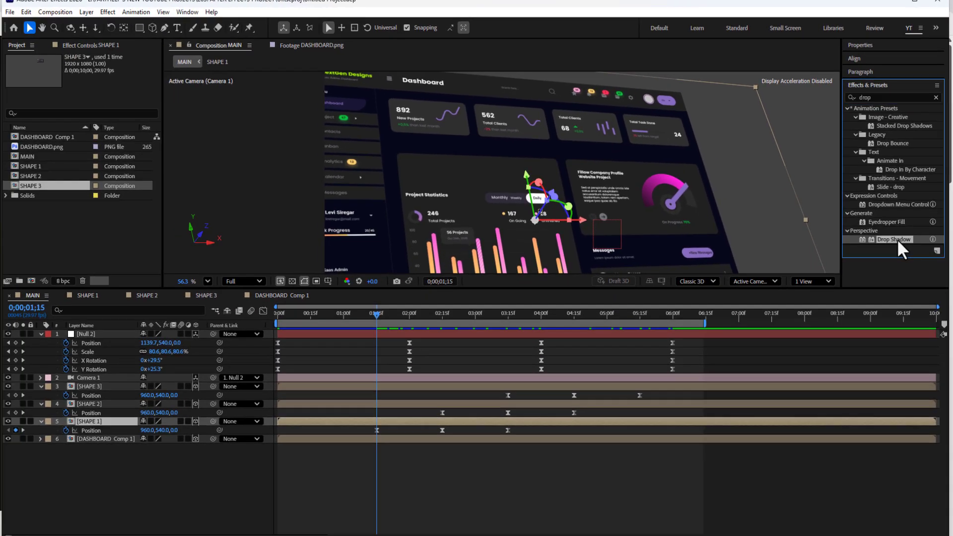
drag(893, 237, 112, 421)
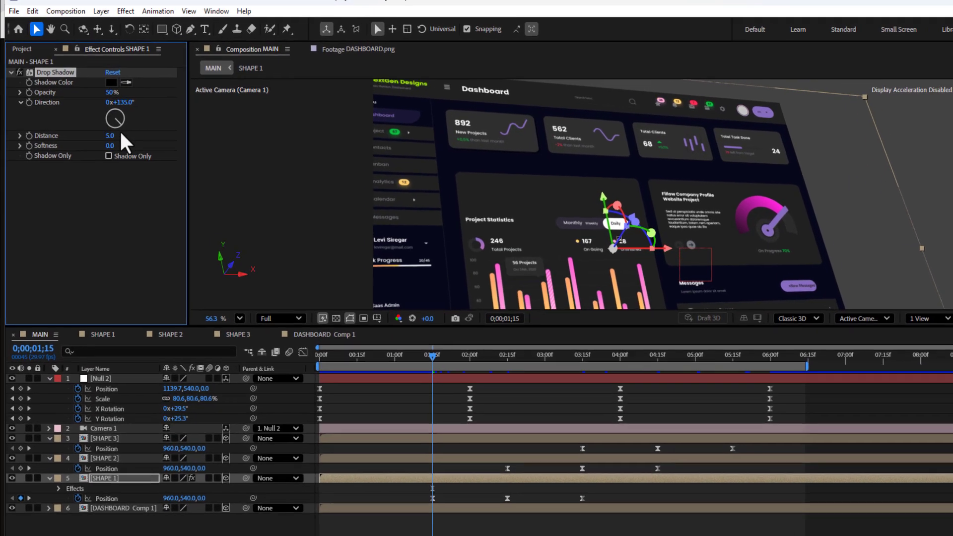
- Keyframe SHAPE 1's shadow opacity at 0% and distance at 0 at 1 second 15 frames
click(96, 83)
text(0)
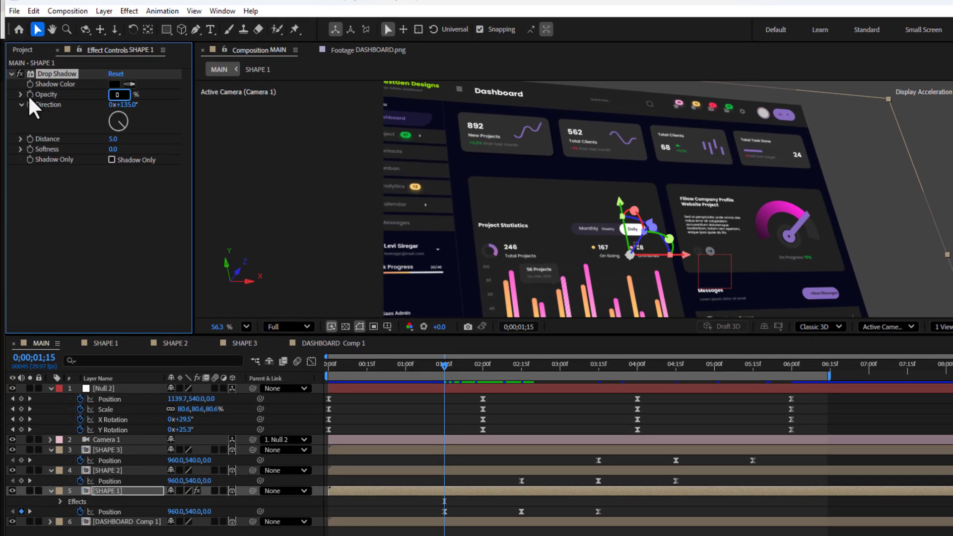
key(Return)
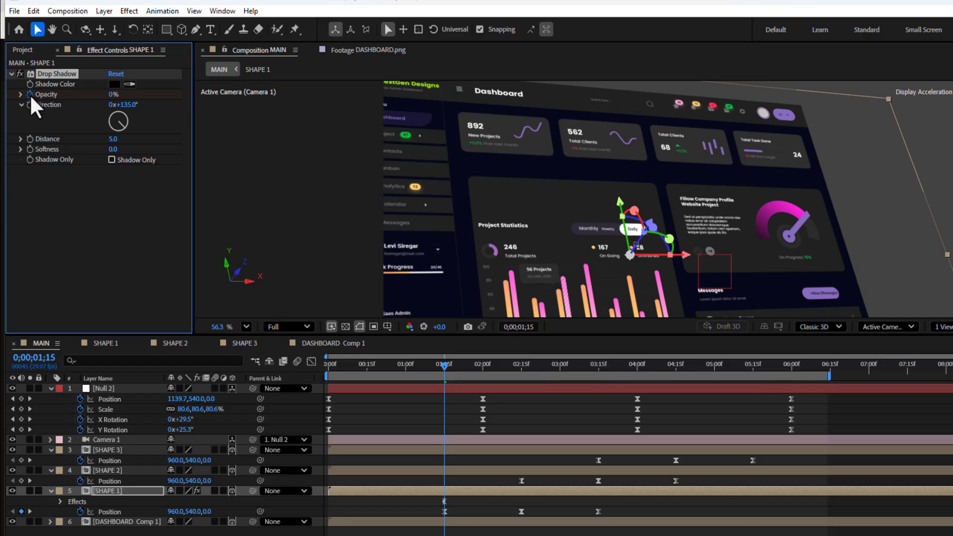
click(114, 95)
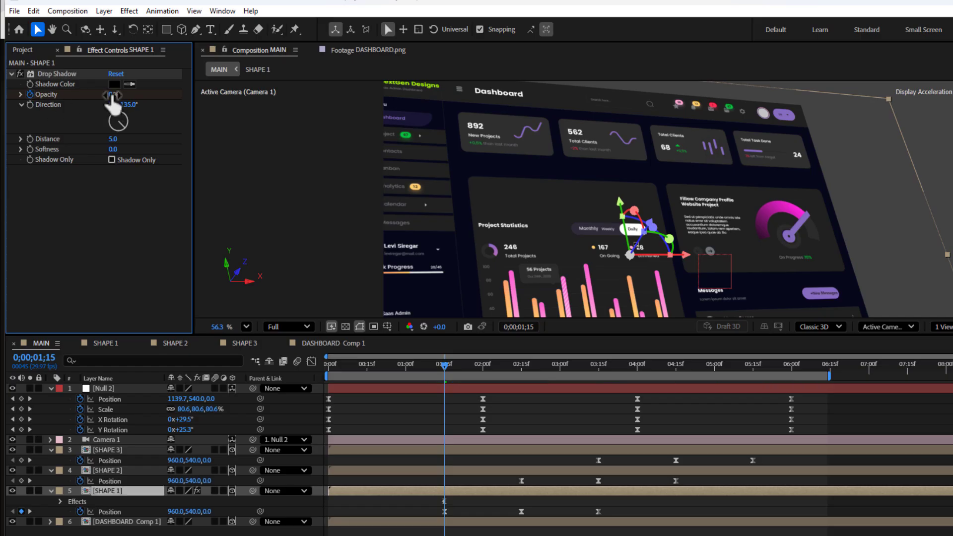
text(0)
key(Return)
click(28, 139)
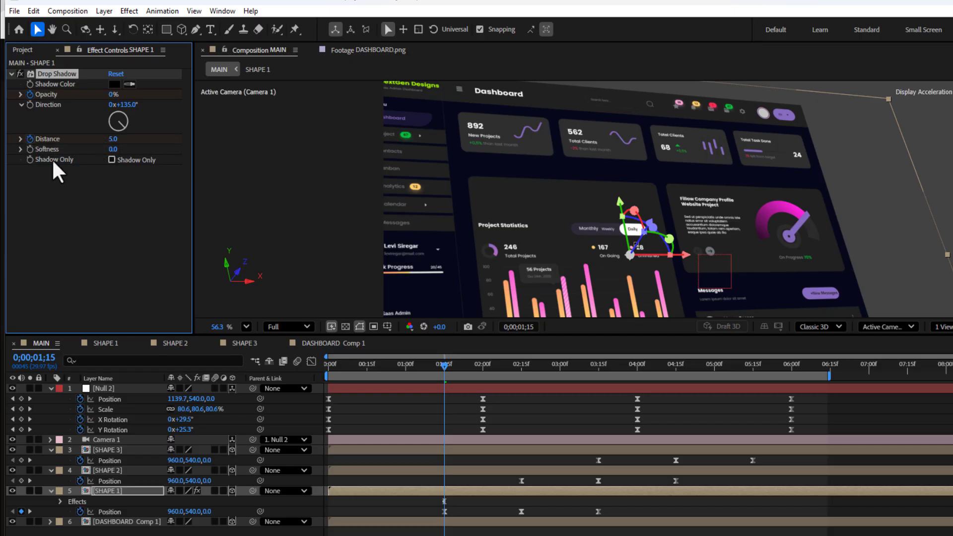
text(0)
key(Return)
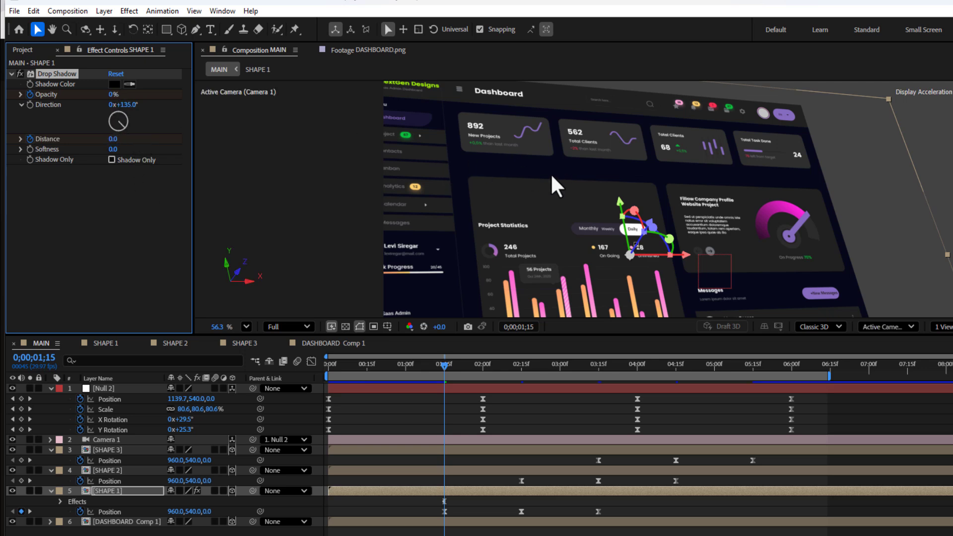
- Set the shadow color of SHAPE 1's Drop Shadow to dark grey 212121
click(115, 84)
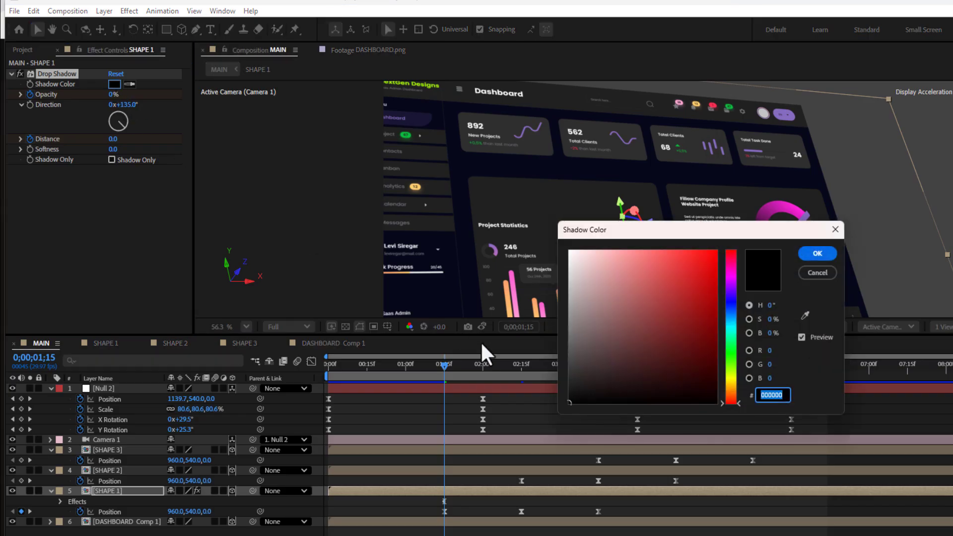
drag(579, 374, 569, 383)
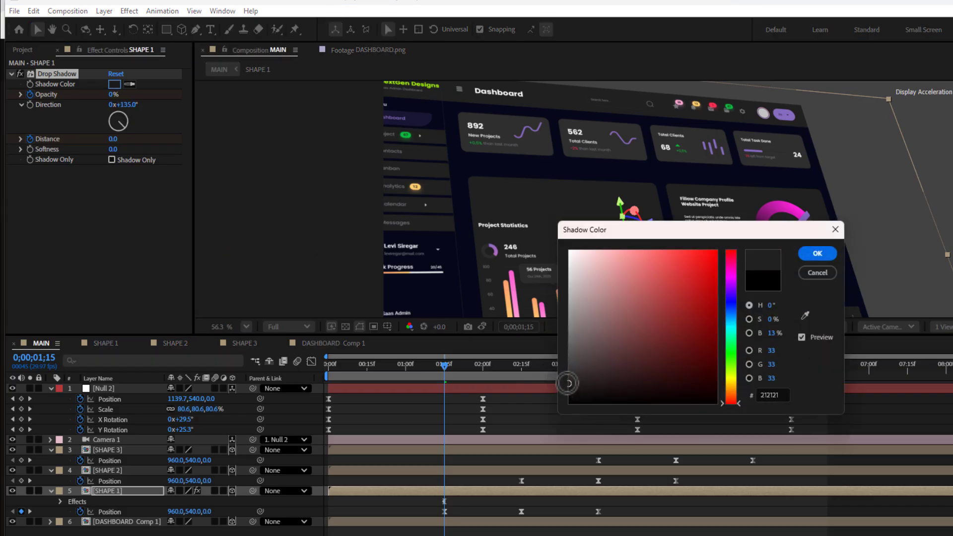
click(816, 253)
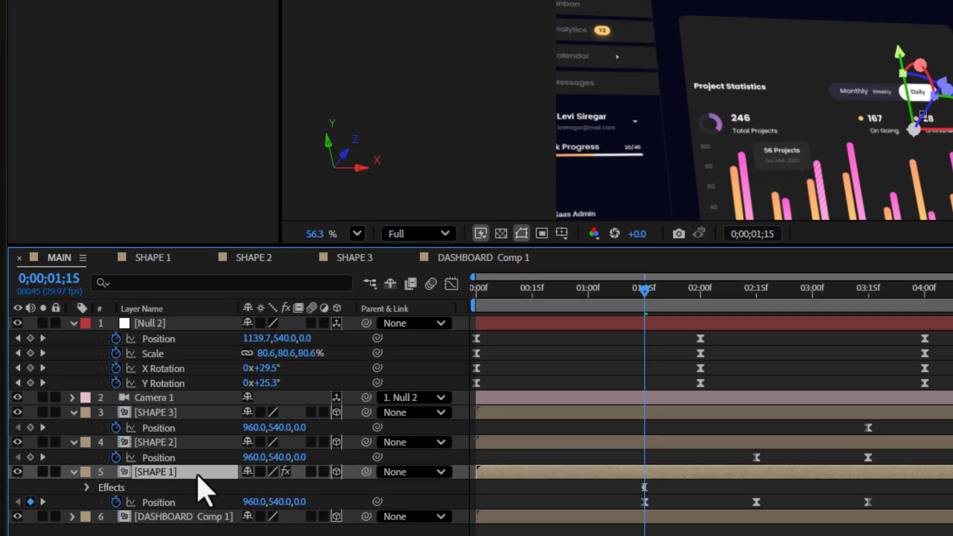
- Reveal SHAPE 1's keyframes and, at 2 seconds 15 frames, set the shadow opacity to 50% and distance to about 73
key(u)
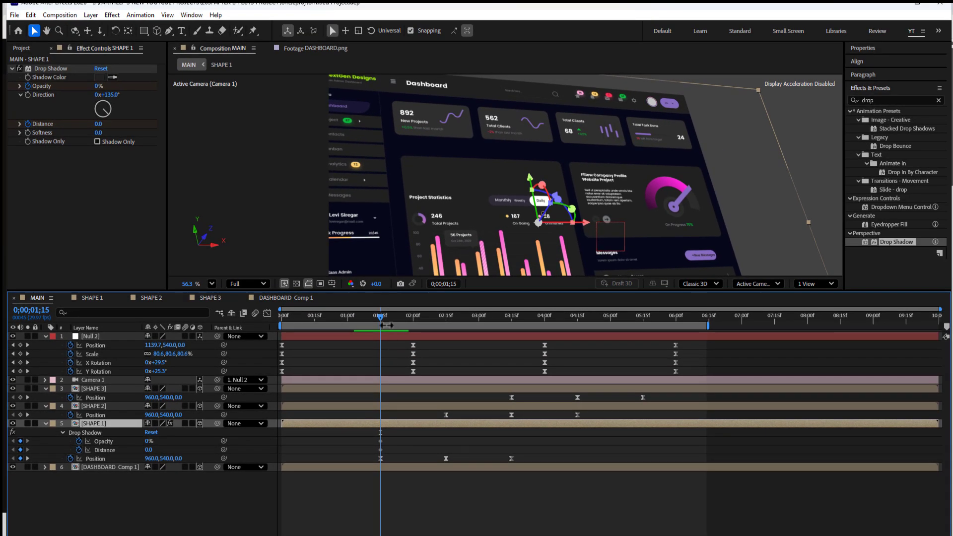
drag(380, 318, 445, 324)
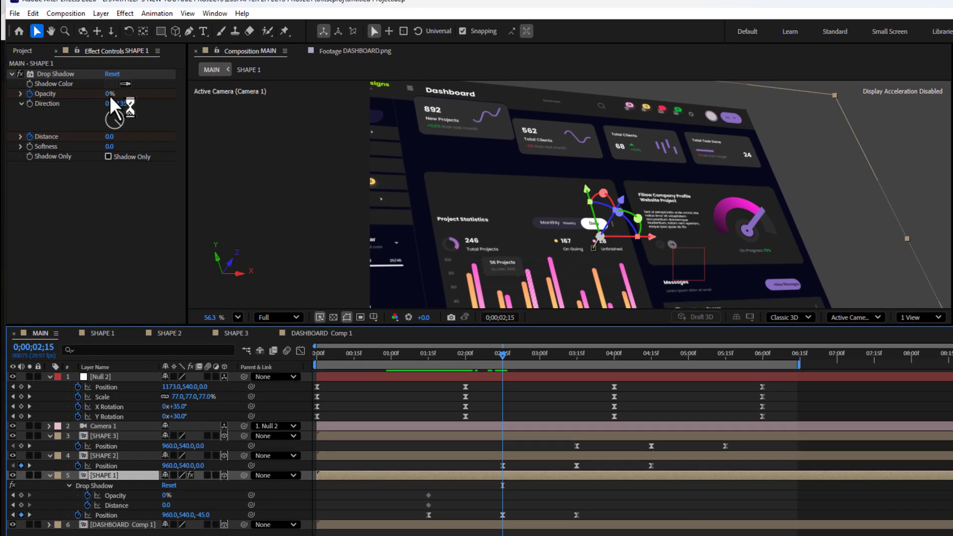
click(108, 93)
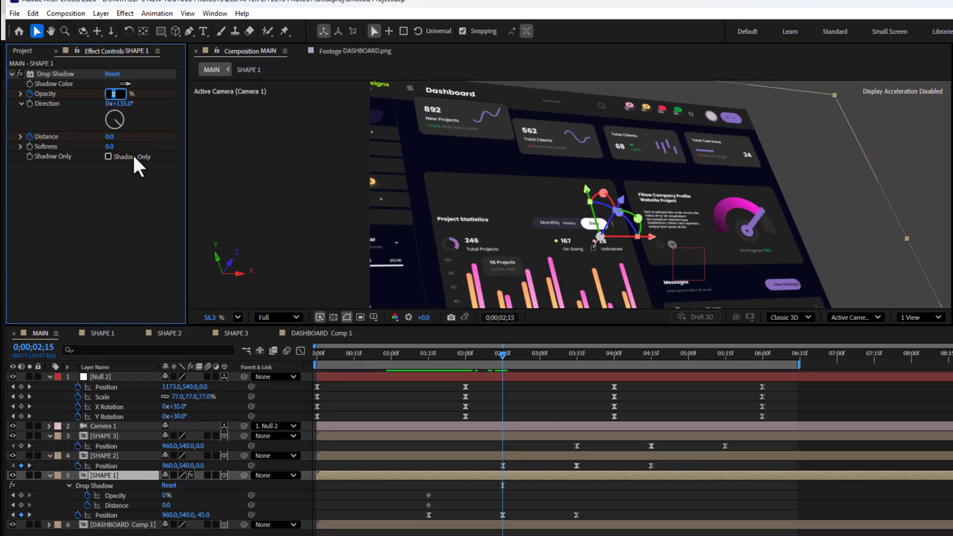
text(50)
key(Return)
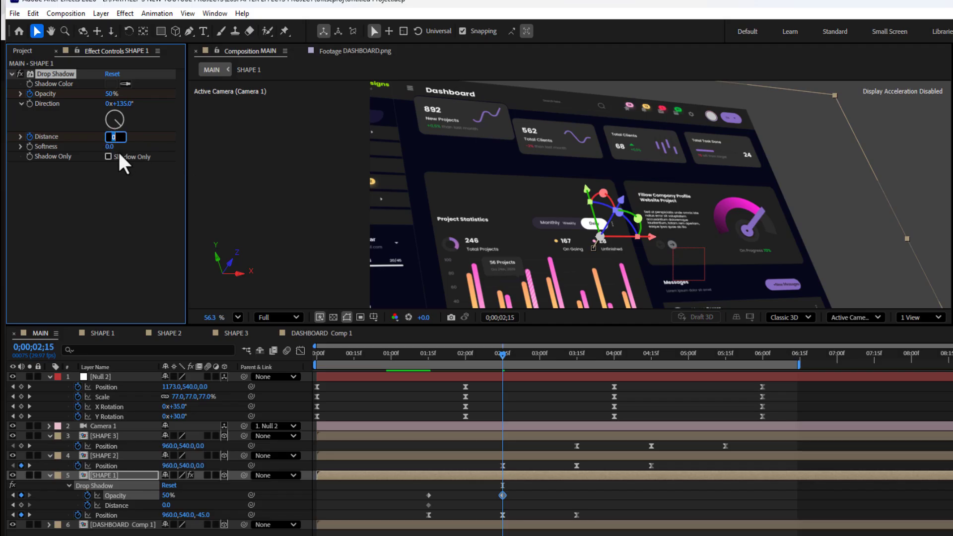
click(117, 194)
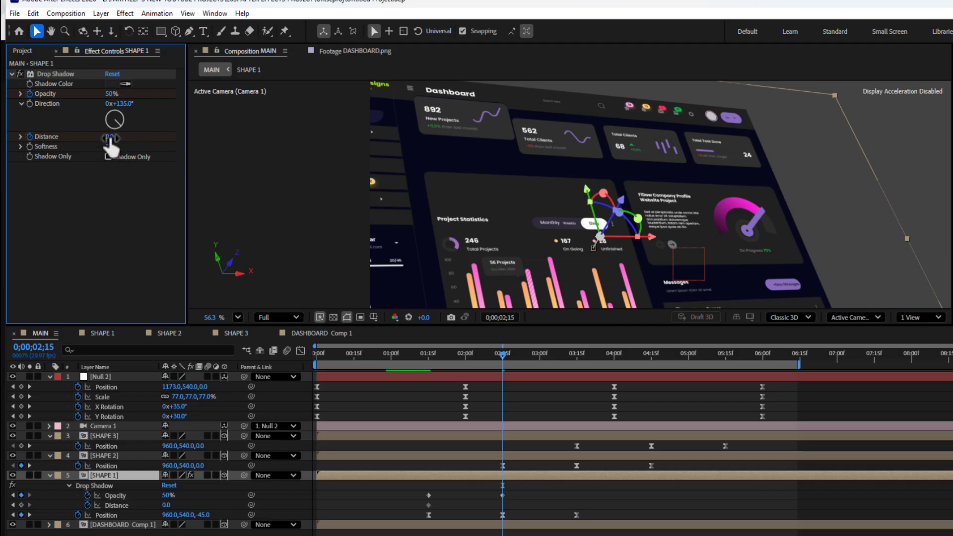
drag(111, 141, 155, 135)
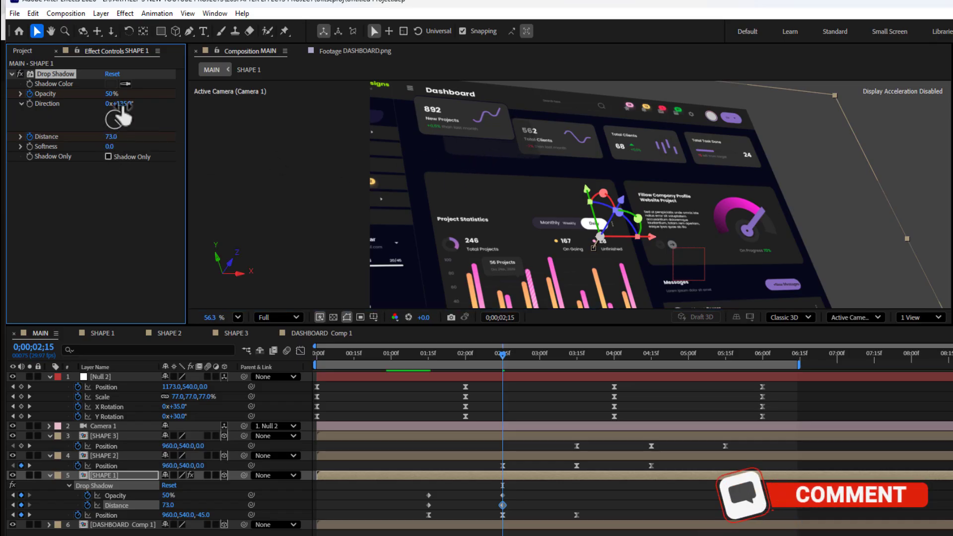
- Refine SHAPE 1's shadow at 2 seconds 15 frames with direction 200°, distance 70, opacity 60% and softness 15
drag(121, 106, 157, 102)
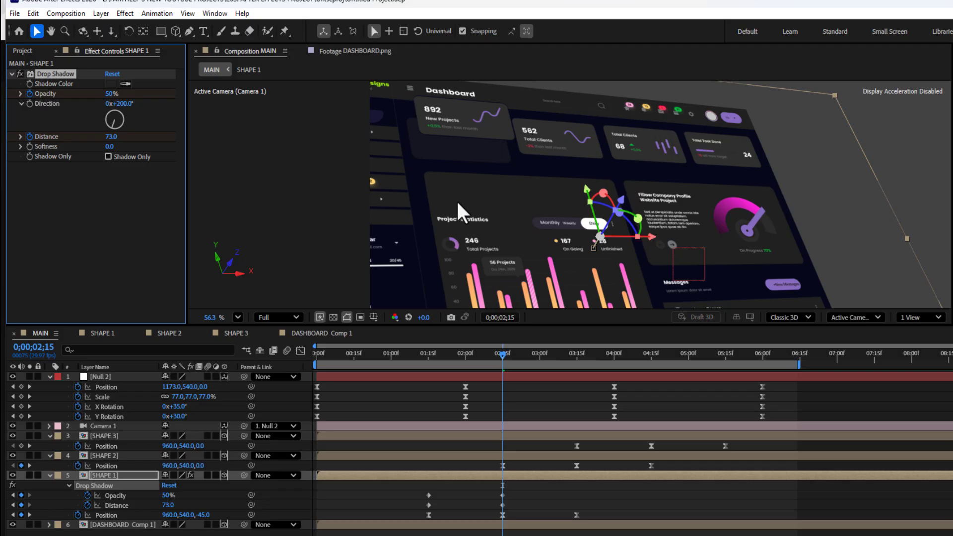
drag(109, 137, 107, 138)
click(112, 94)
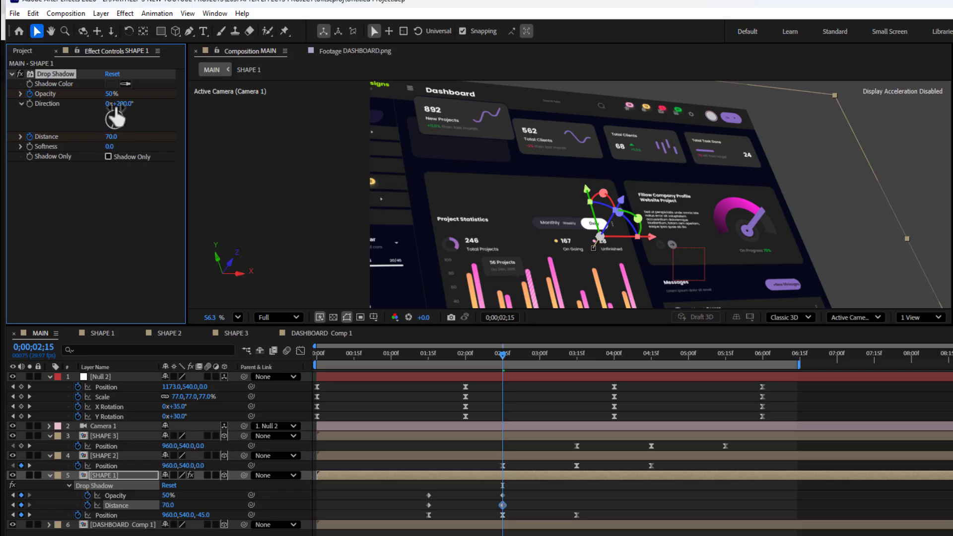
text(60)
key(Return)
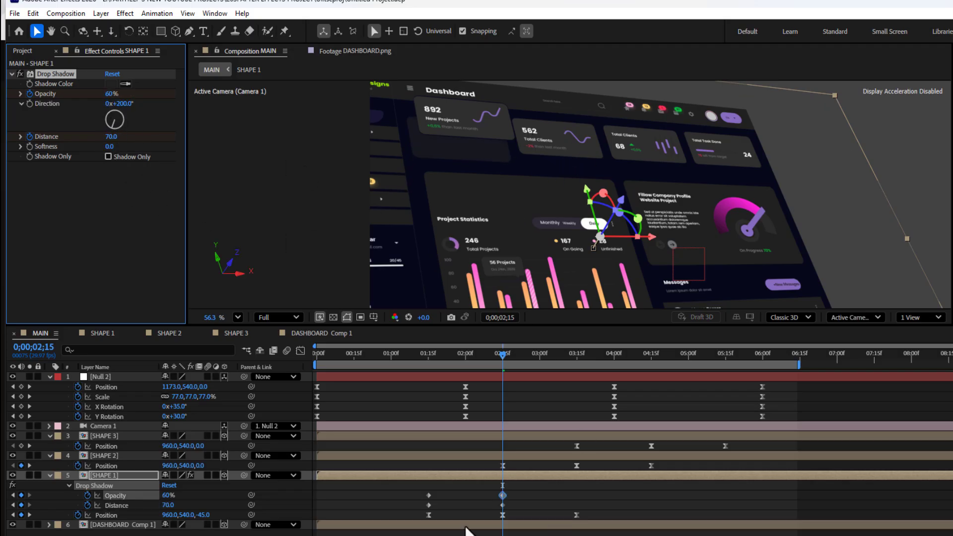
click(109, 146)
text(15)
key(Return)
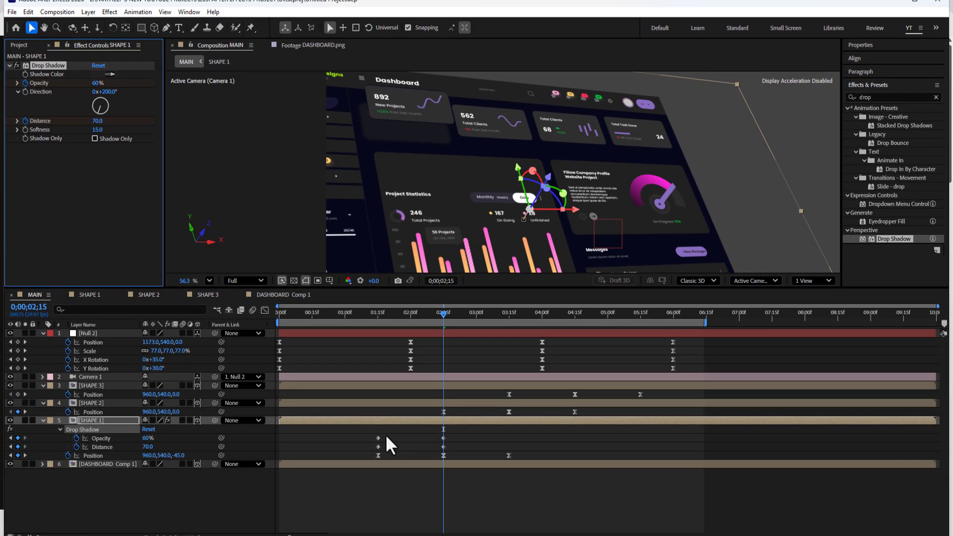
- Copy SHAPE 1's first shadow opacity and distance keyframes to 3 seconds 15 frames and scrub through the result
drag(386, 429, 370, 450)
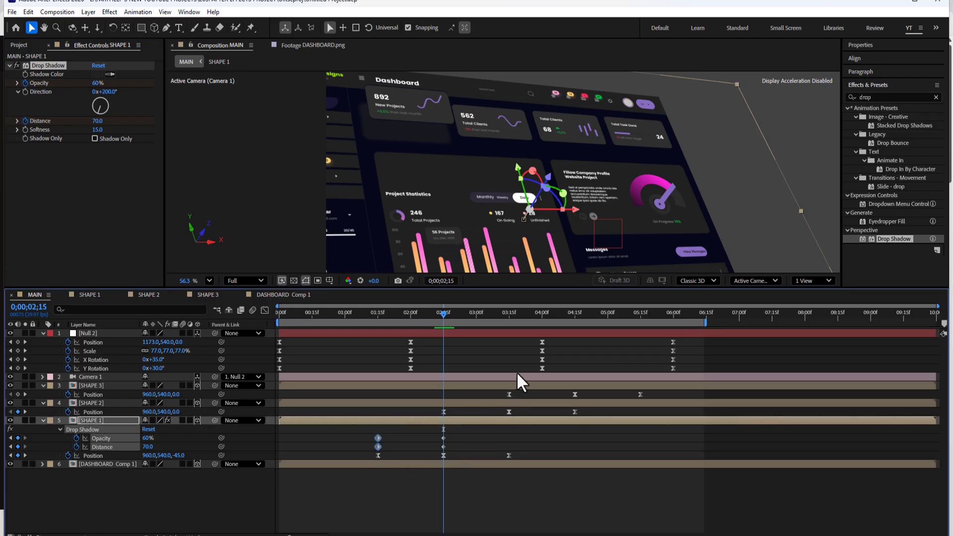
click(443, 314)
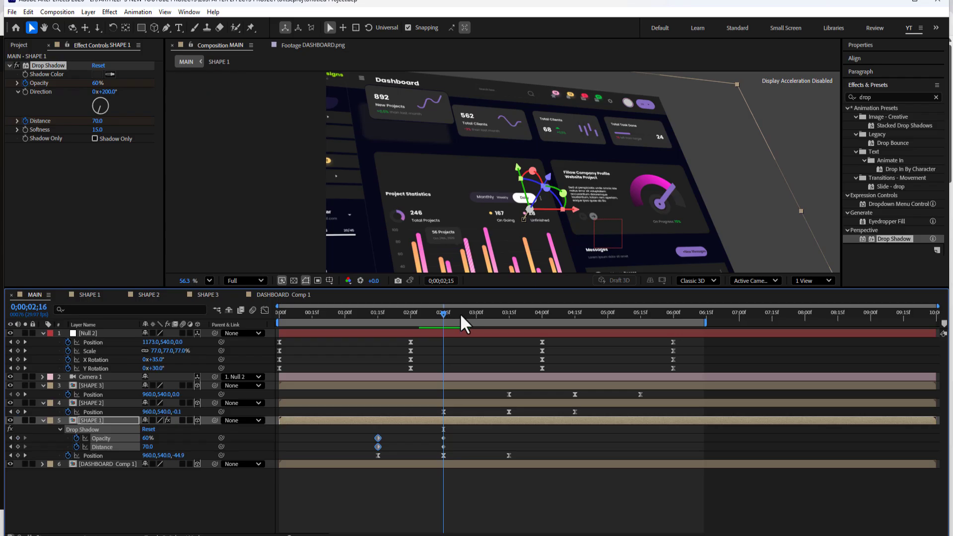
drag(461, 314, 508, 315)
key(ctrl+v)
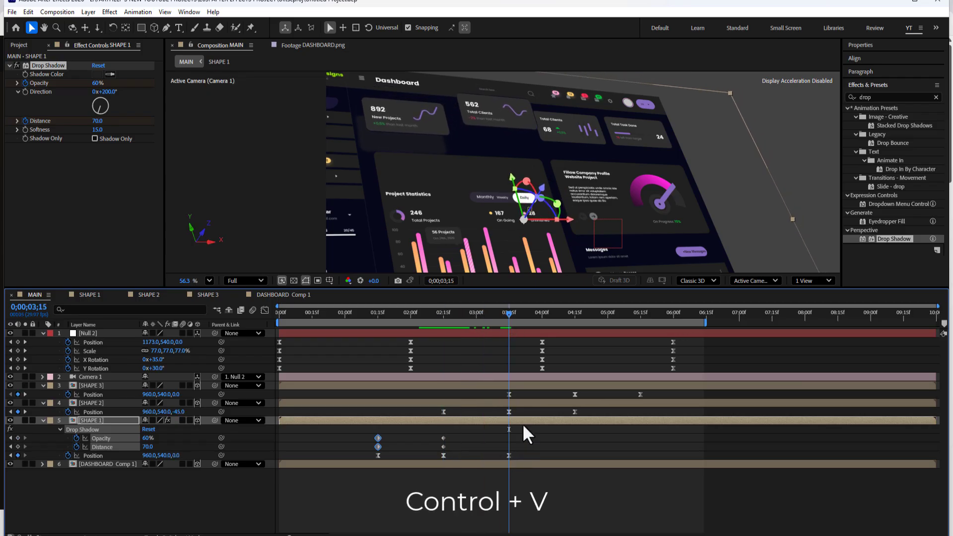
key(ctrl+v)
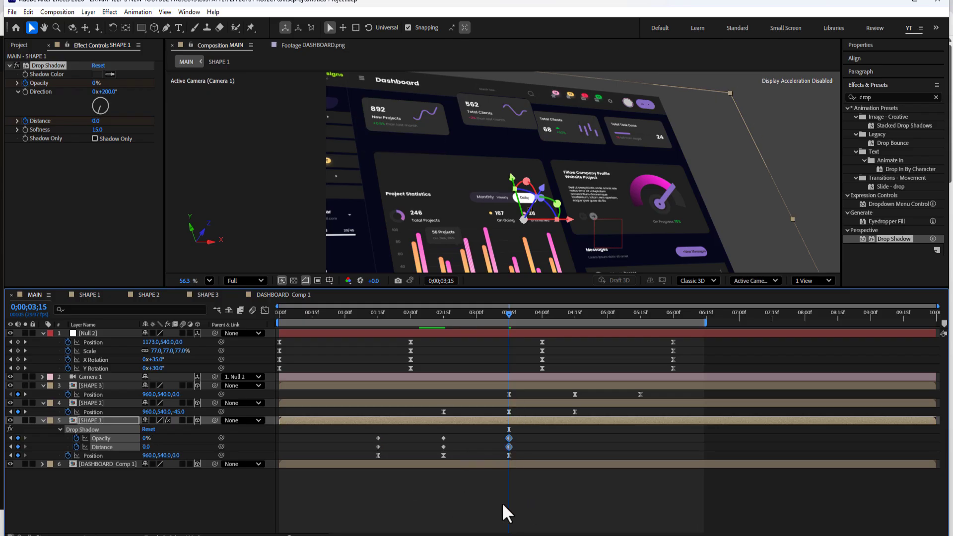
click(462, 492)
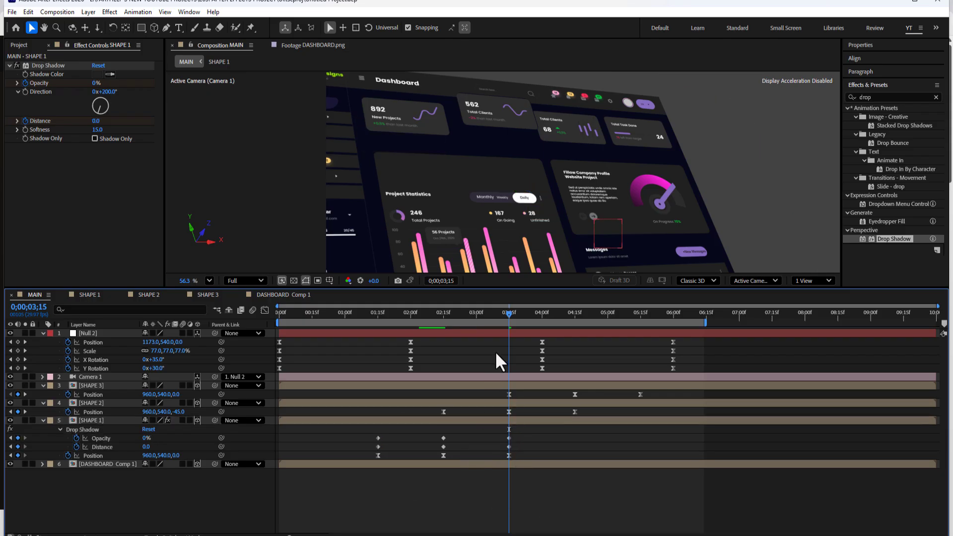
mouse_move(508, 316)
mouse_down()
mouse_move(377, 323)
mouse_move(510, 321)
mouse_up()
- Apply Easy Ease to all of SHAPE 1's Drop Shadow opacity and distance keyframes
drag(368, 430, 533, 447)
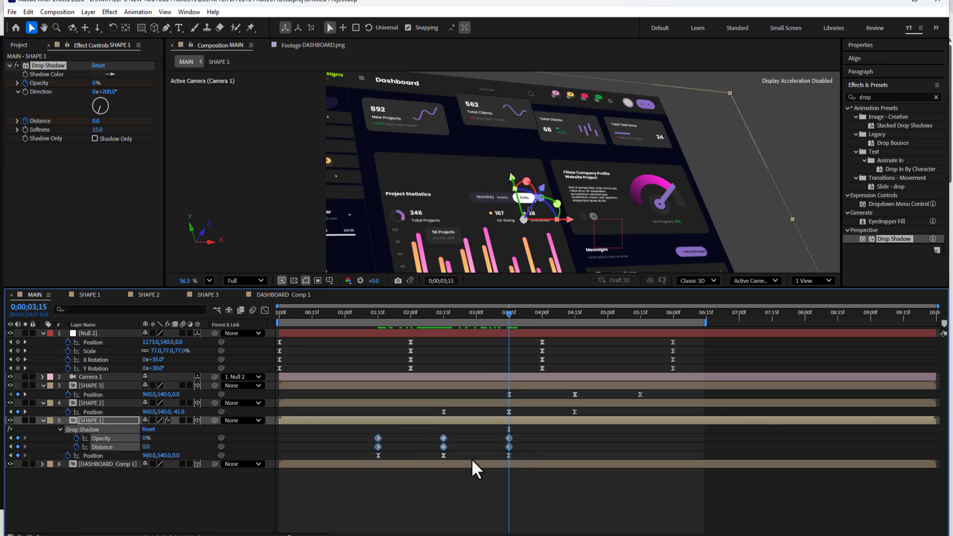
right_click(442, 448)
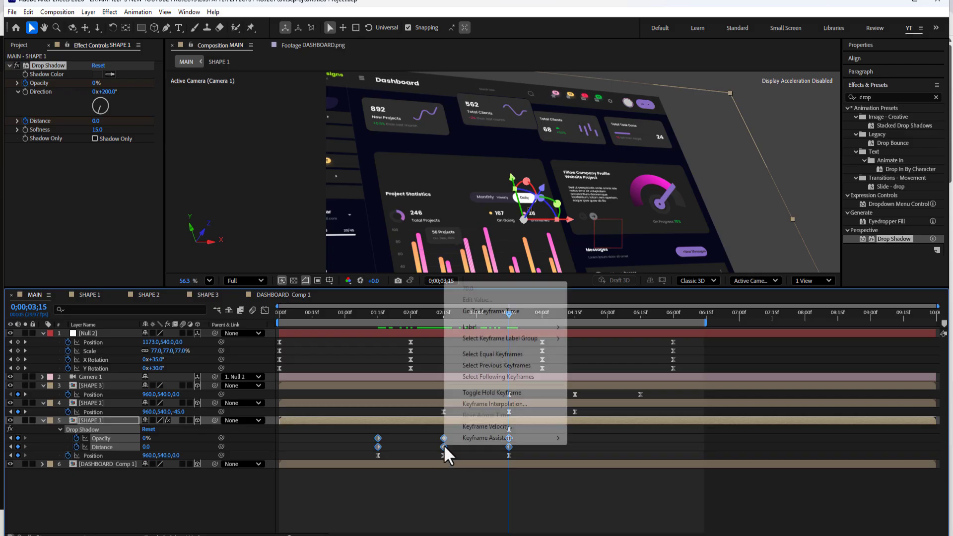
mouse_move(483, 437)
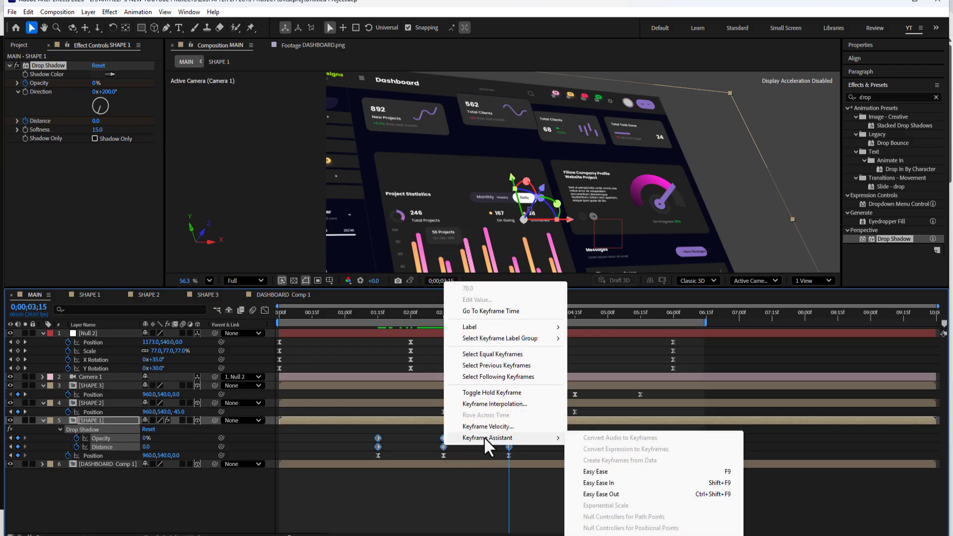
click(601, 471)
click(462, 489)
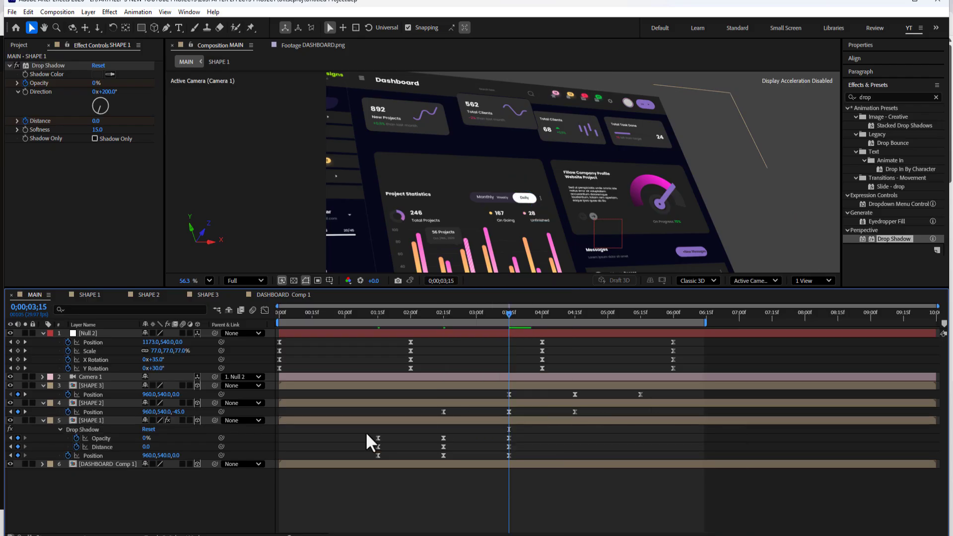
- Copy SHAPE 1's keyframed Drop Shadow onto SHAPE 2 at 2 seconds 15 frames and reveal SHAPE 2's keyframes
drag(373, 448, 516, 449)
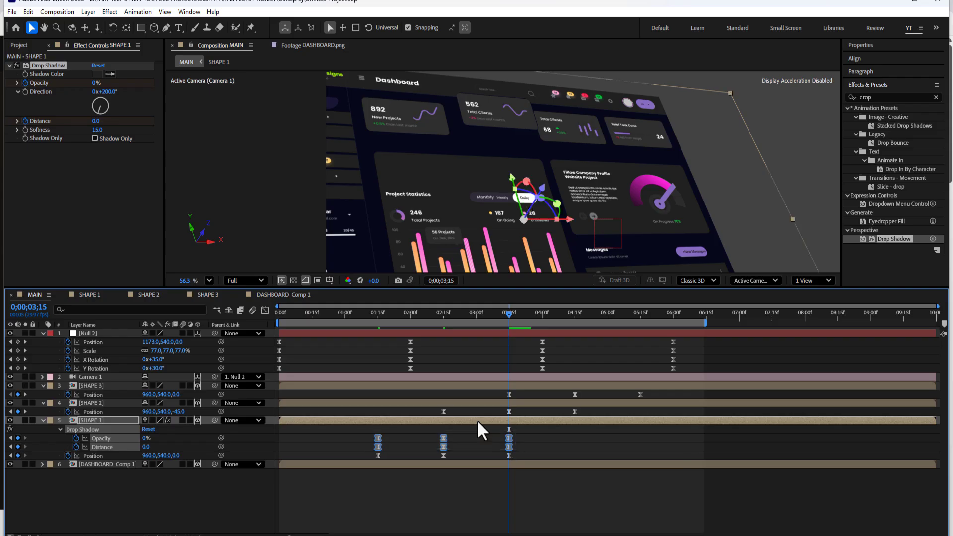
right_click(43, 66)
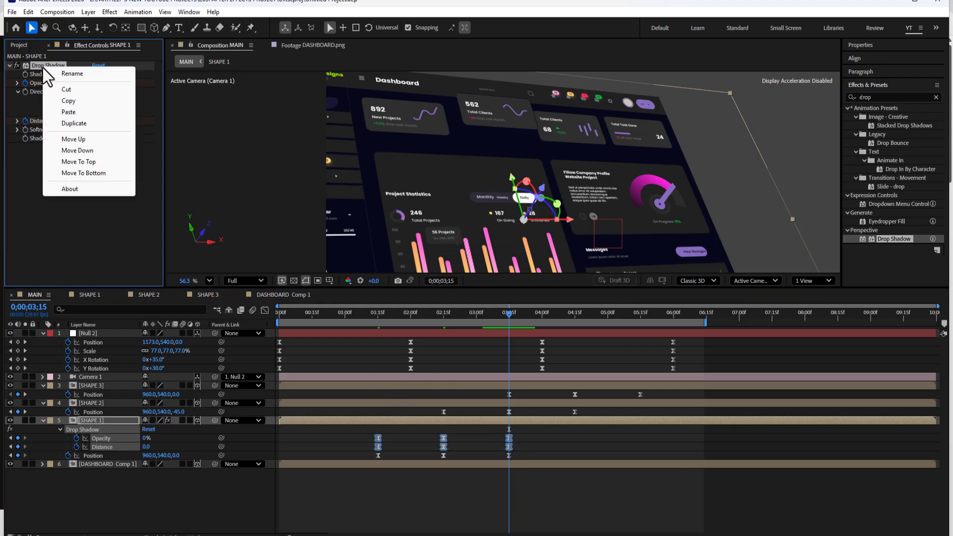
click(69, 101)
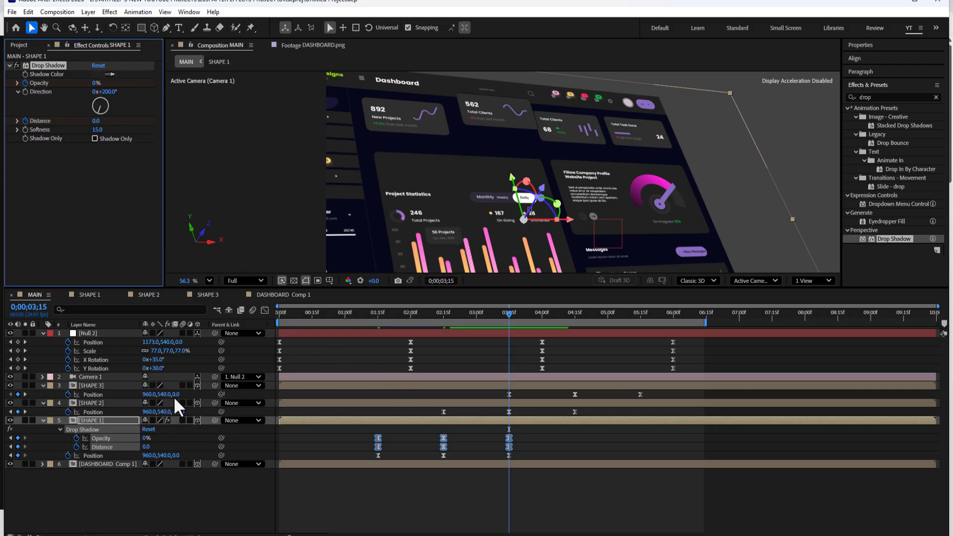
click(109, 402)
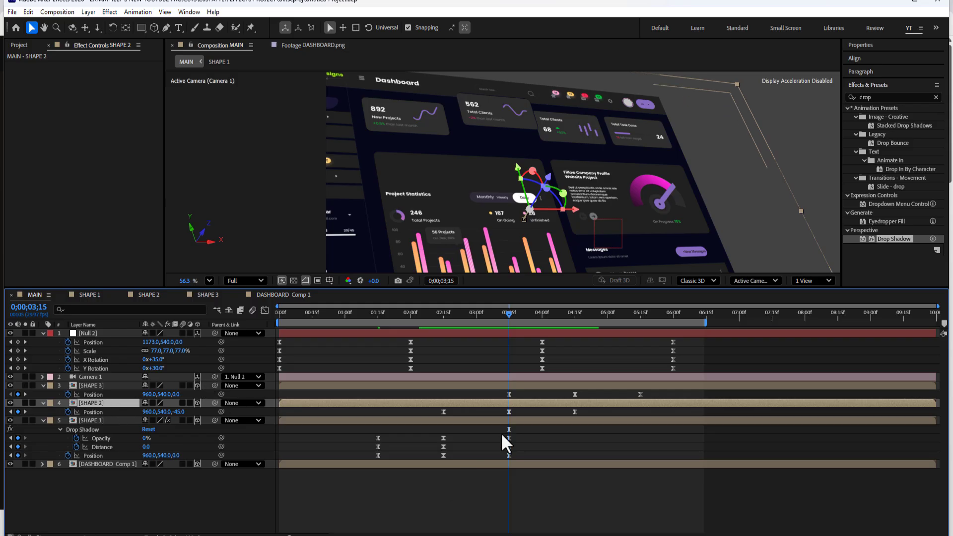
drag(507, 312, 441, 312)
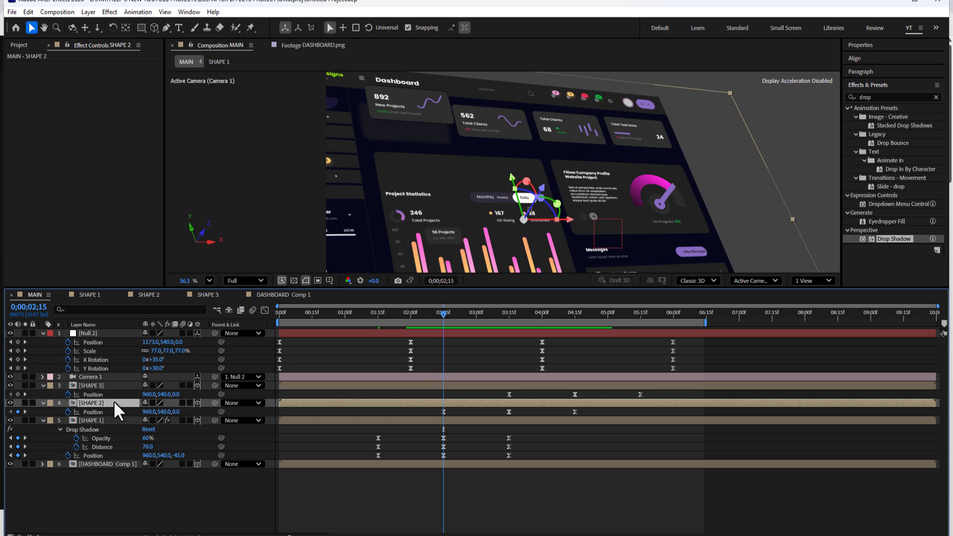
key(ctrl+v)
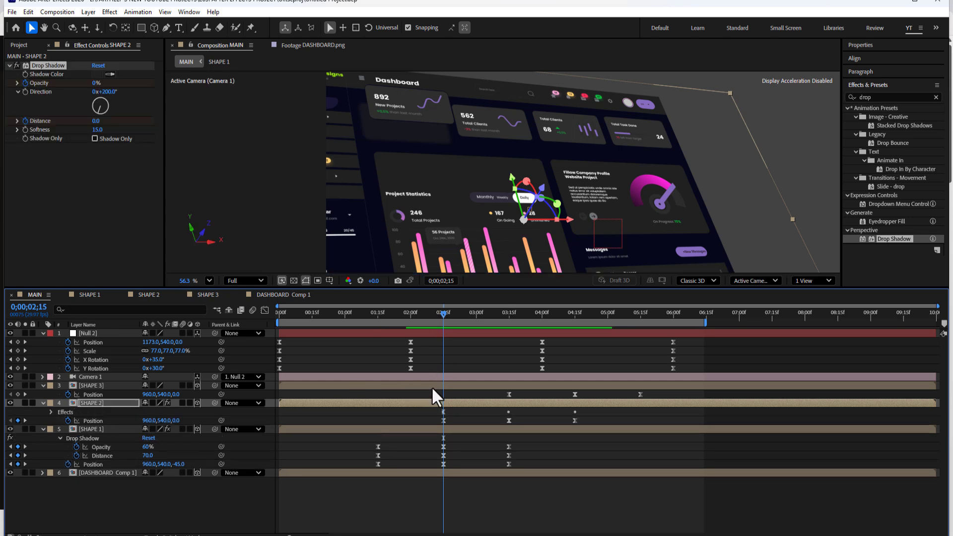
click(112, 401)
key(u)
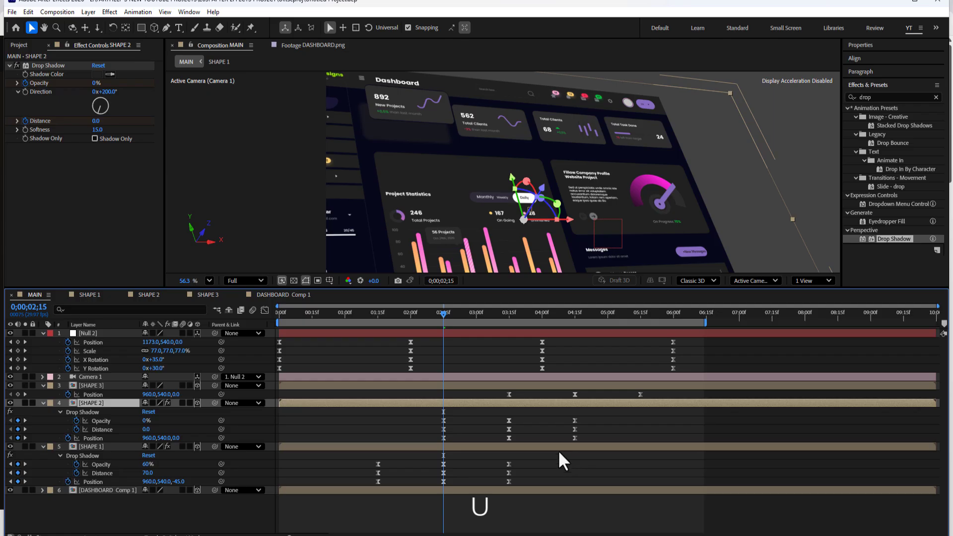
- Paste the keyframed Drop Shadow onto SHAPE 3 at 3 seconds 15 frames and reveal its keyframes
drag(444, 312, 510, 321)
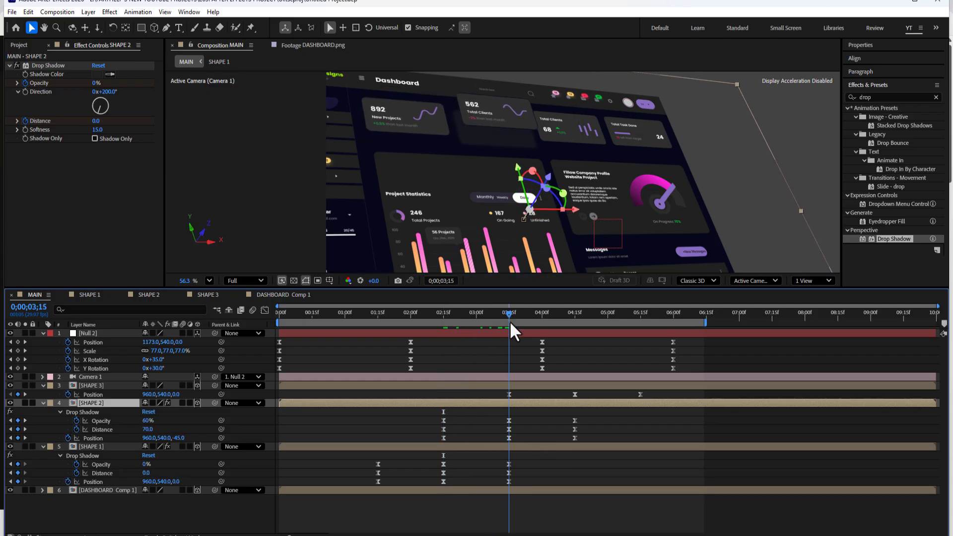
click(112, 386)
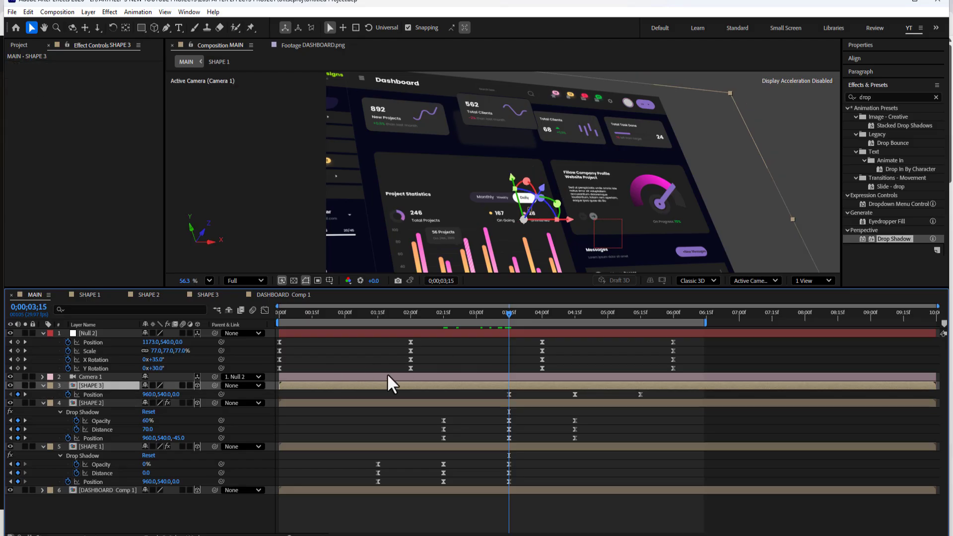
key(ctrl+v)
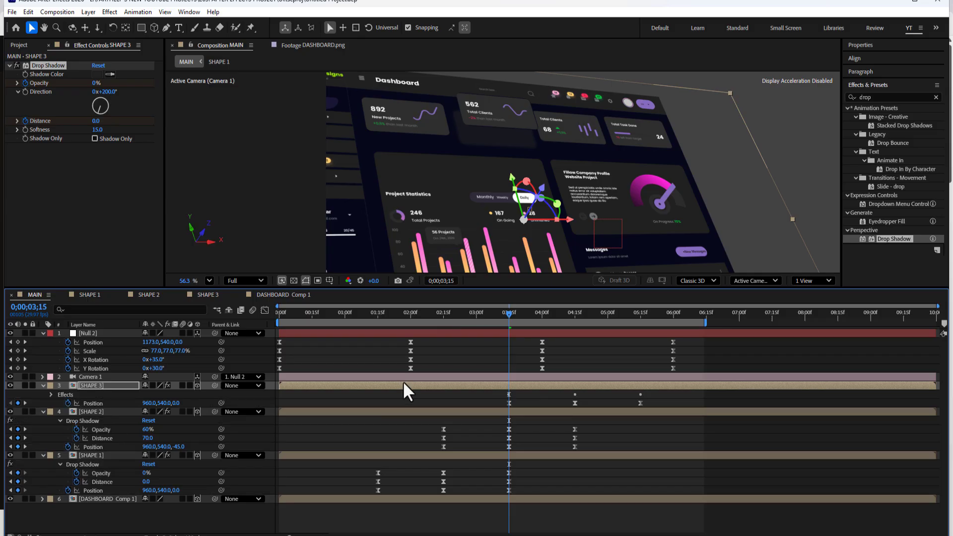
click(111, 384)
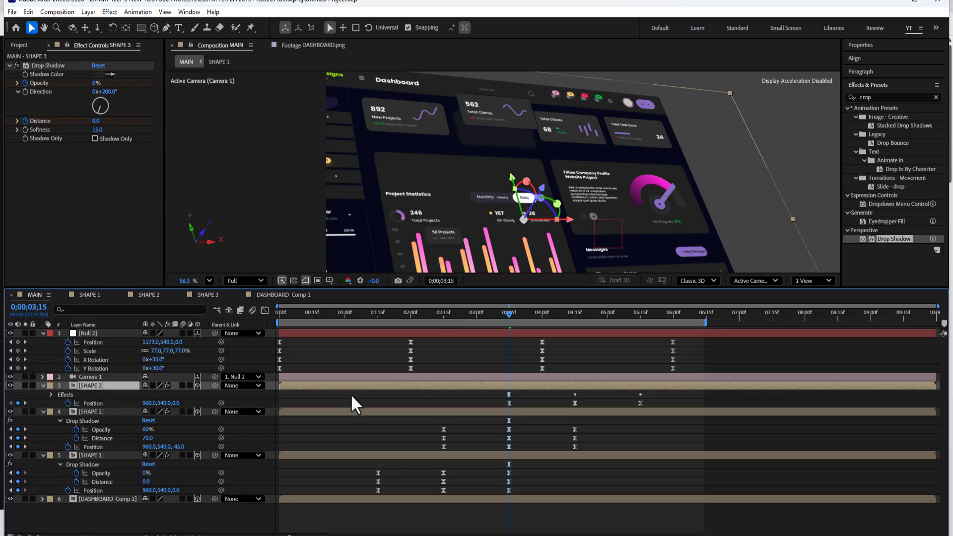
key(u)
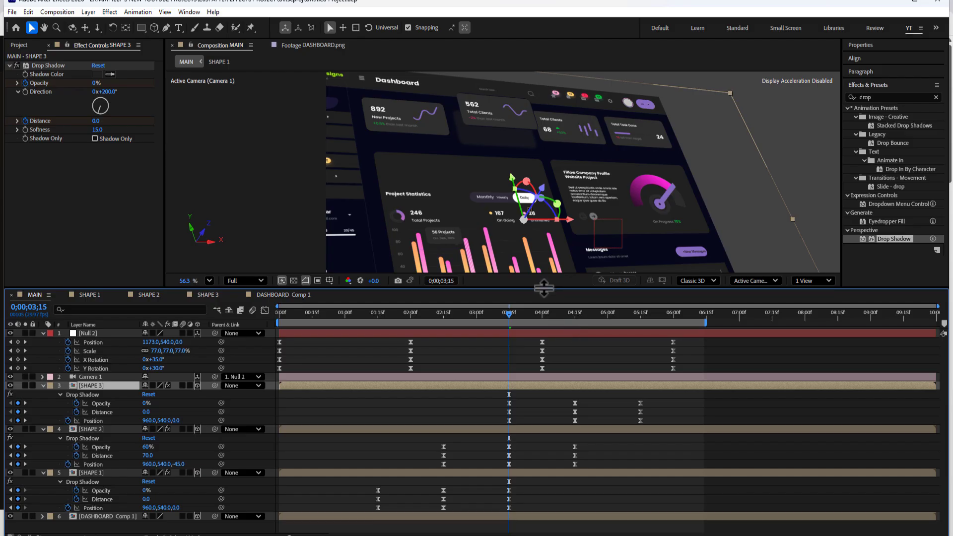
- Reshape the speed curves of all shadow and position keyframes on SHAPE 1, 2 and 3 into sharp mid-point peaks by lengthening the incoming and outgoing handles
drag(544, 287, 542, 265)
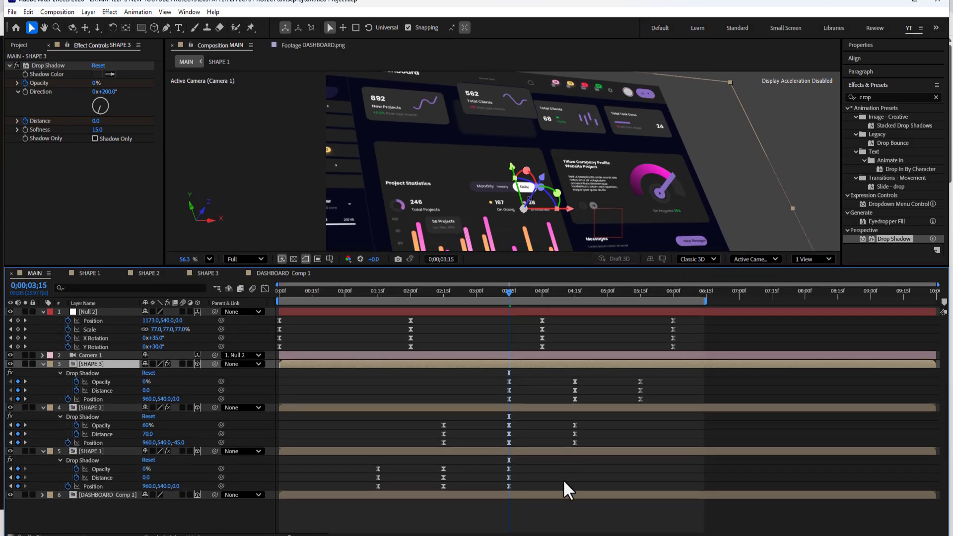
click(579, 511)
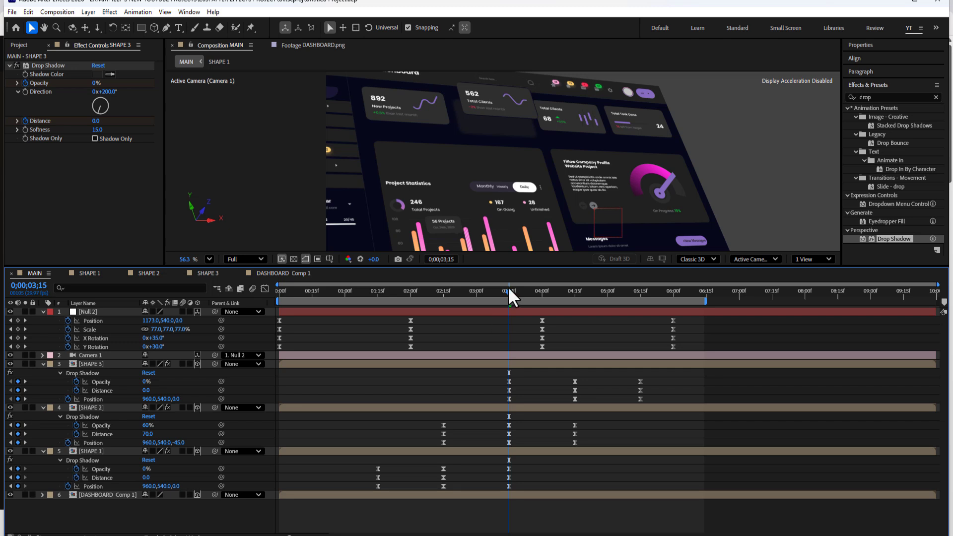
drag(508, 290, 677, 303)
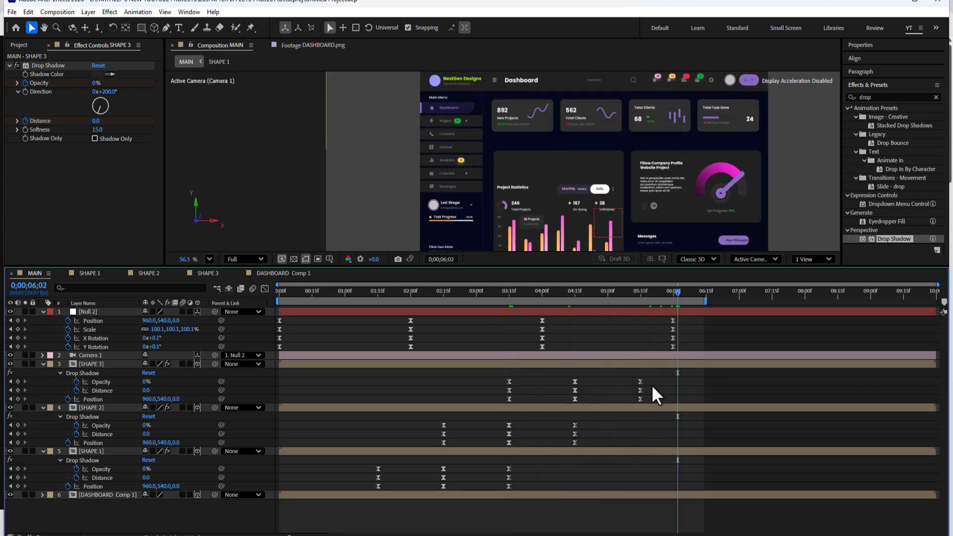
drag(653, 374, 367, 498)
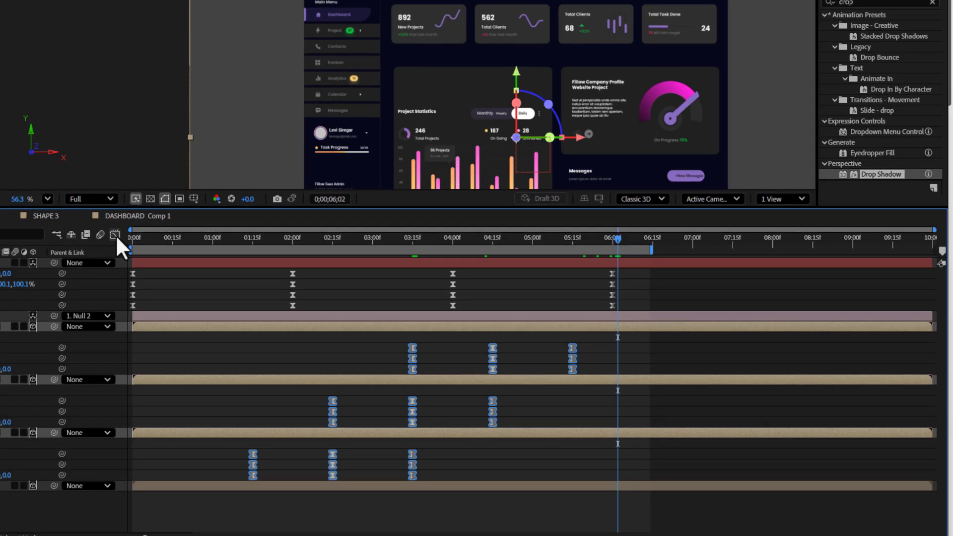
click(115, 234)
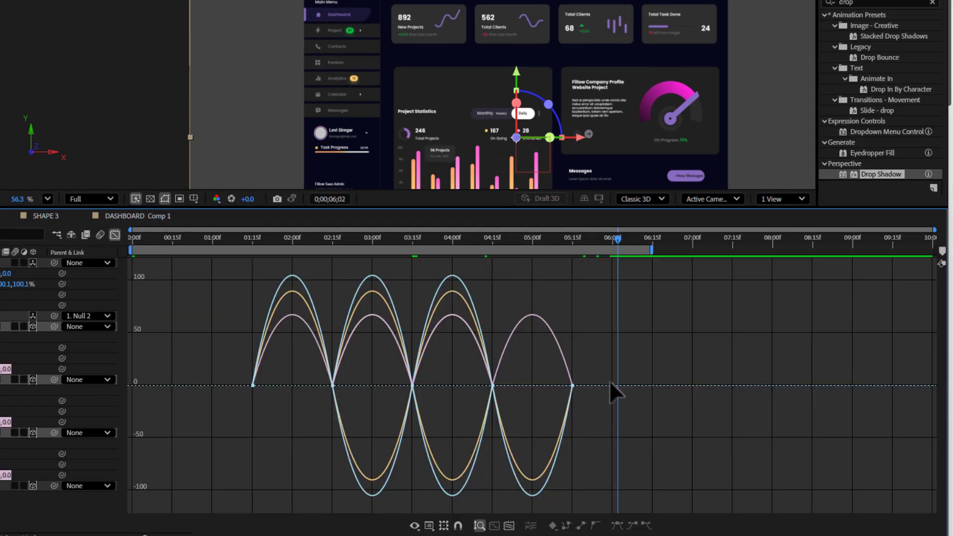
drag(599, 309, 182, 449)
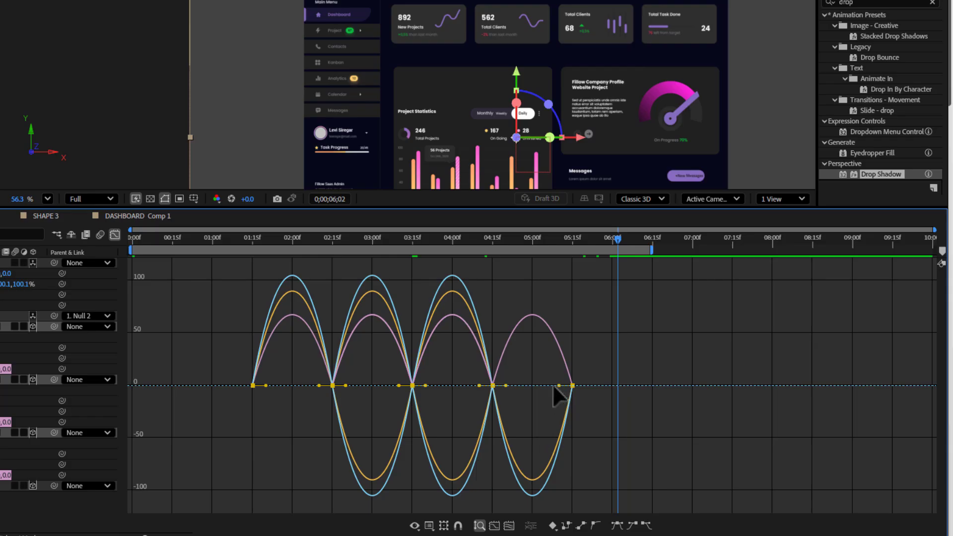
drag(559, 385, 544, 386)
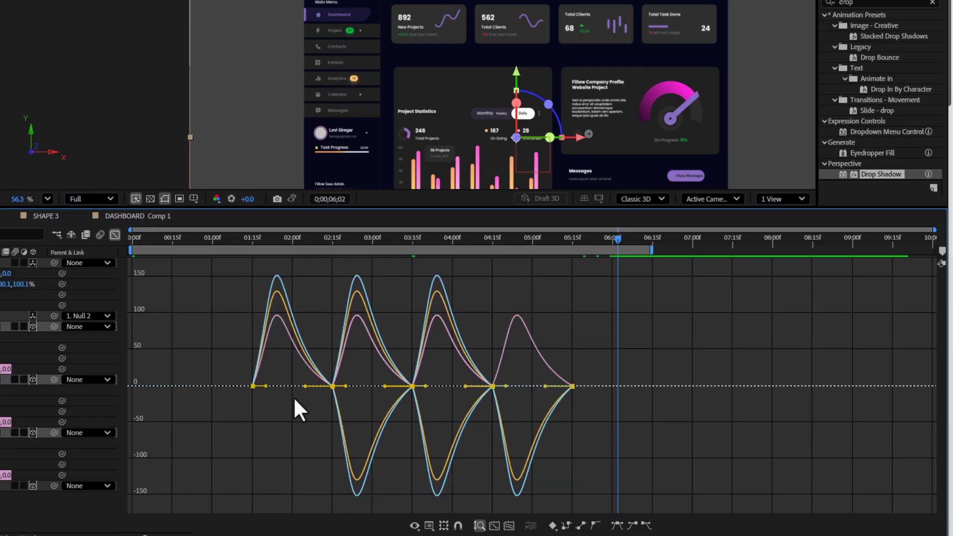
drag(274, 389, 284, 390)
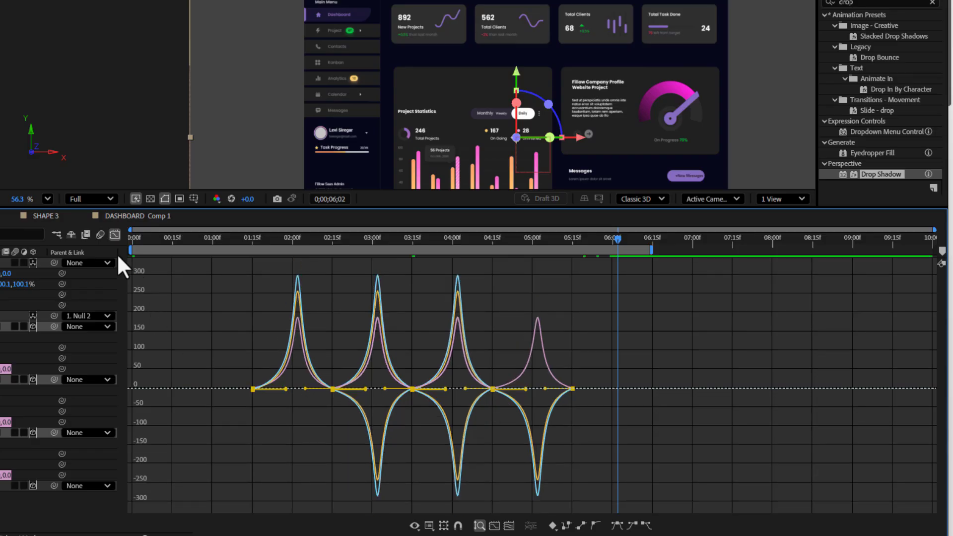
click(115, 233)
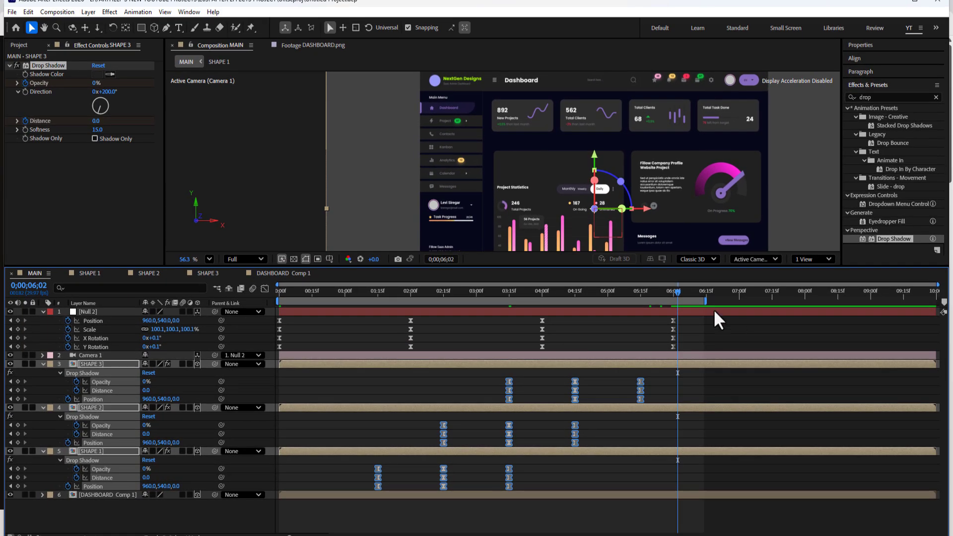
- Preview the animation from the start with the shape layers collapsed and the enlarged composition view at 50%
drag(676, 293, 267, 323)
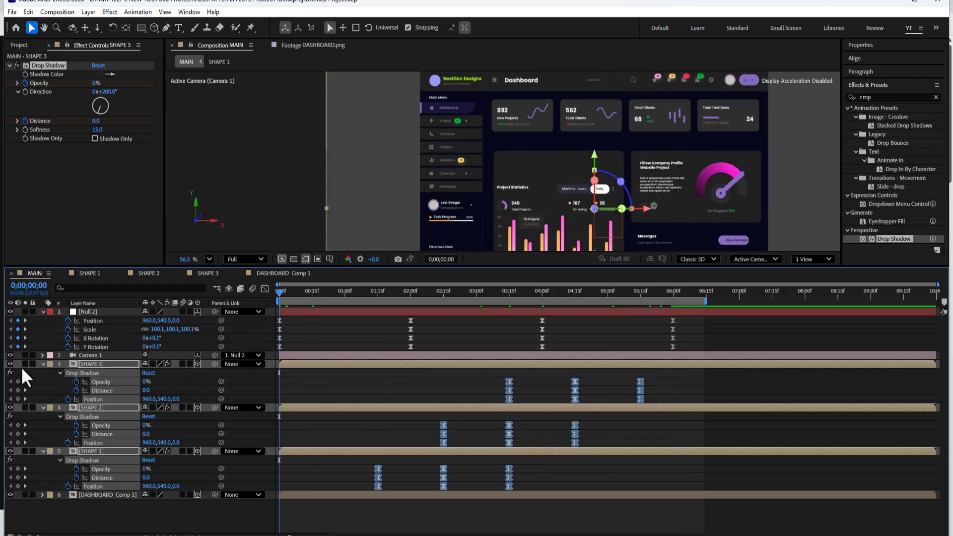
click(42, 364)
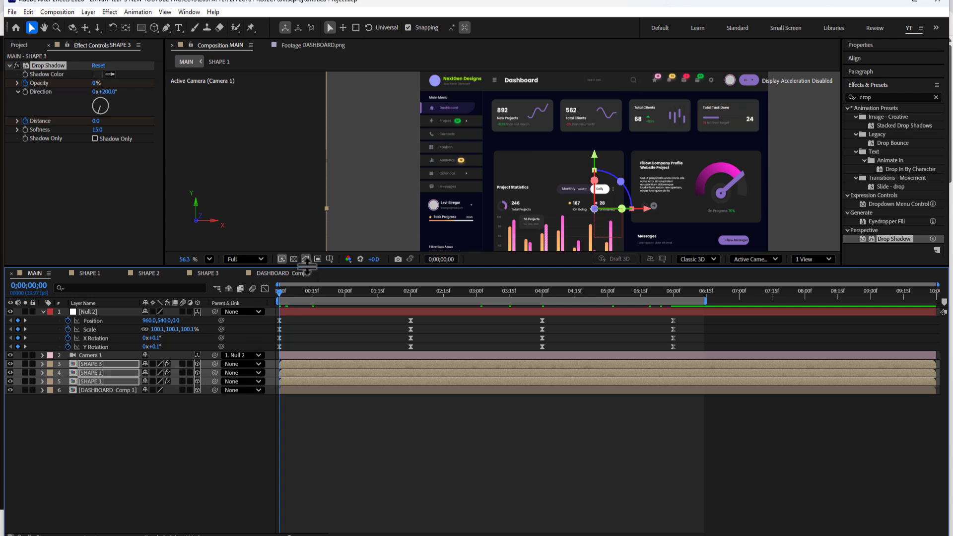
drag(305, 267, 300, 371)
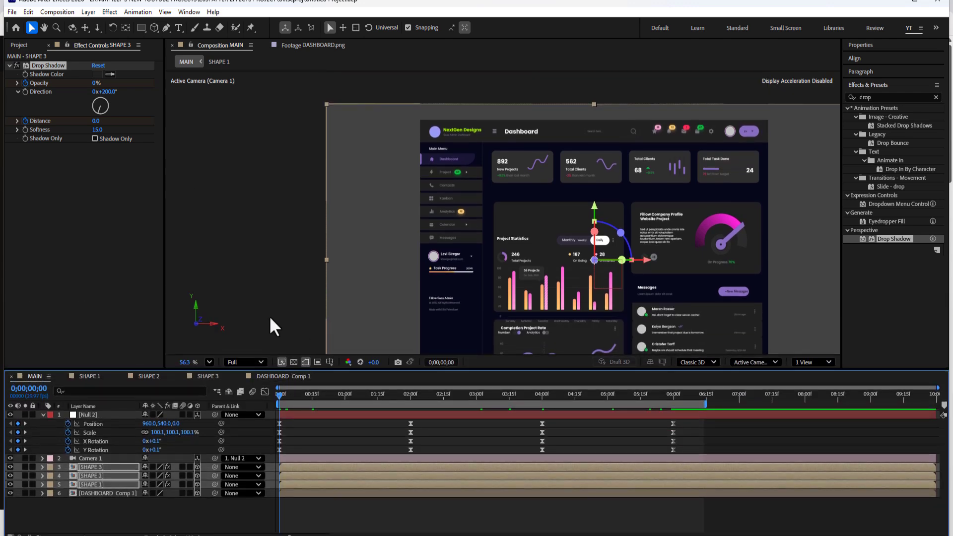
click(204, 361)
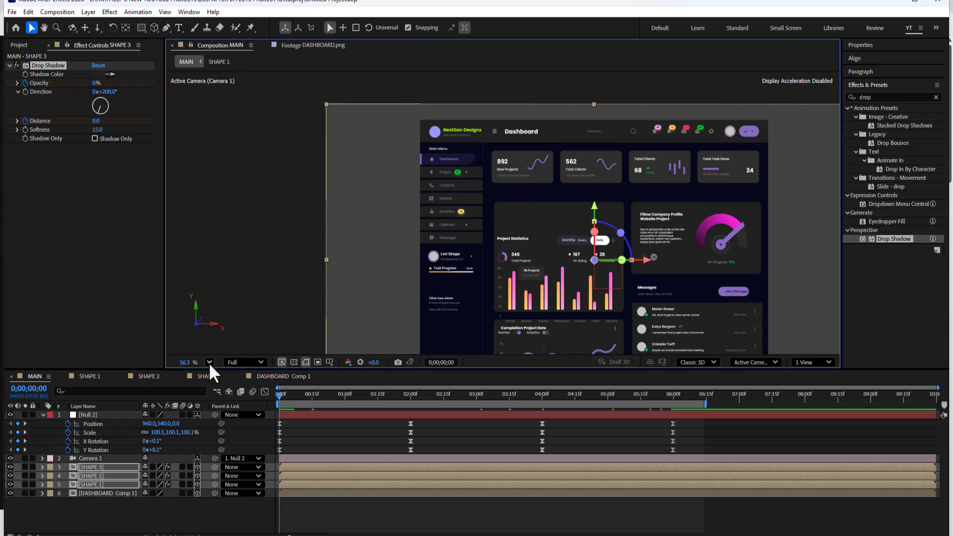
click(209, 362)
click(225, 389)
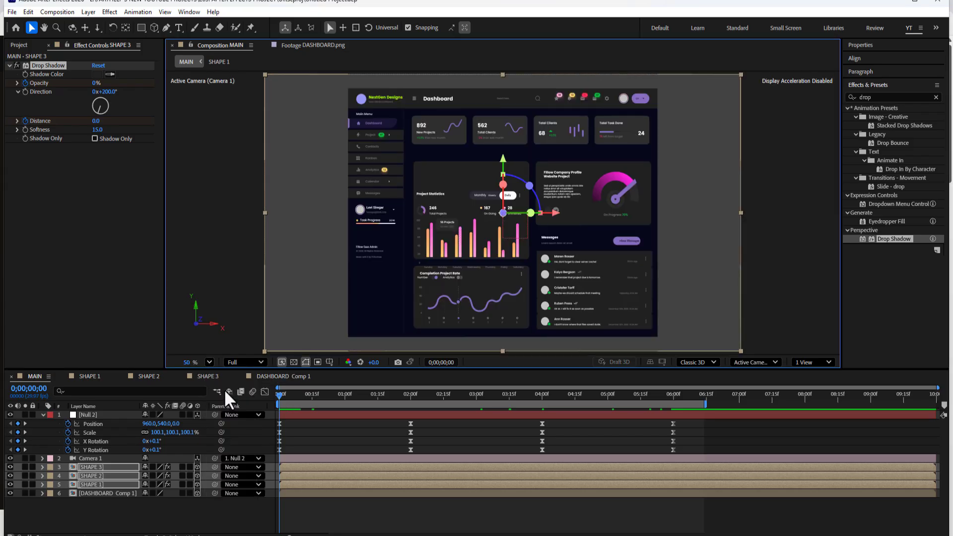
key(space)
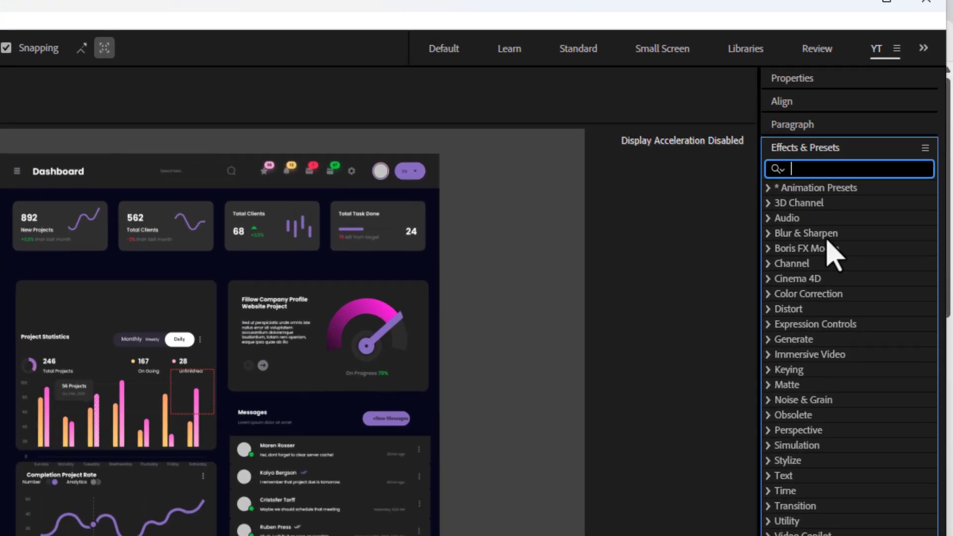
- Find the Fast Box Blur effect and apply it to the DASHBOARD Comp 1 layer
text(f)
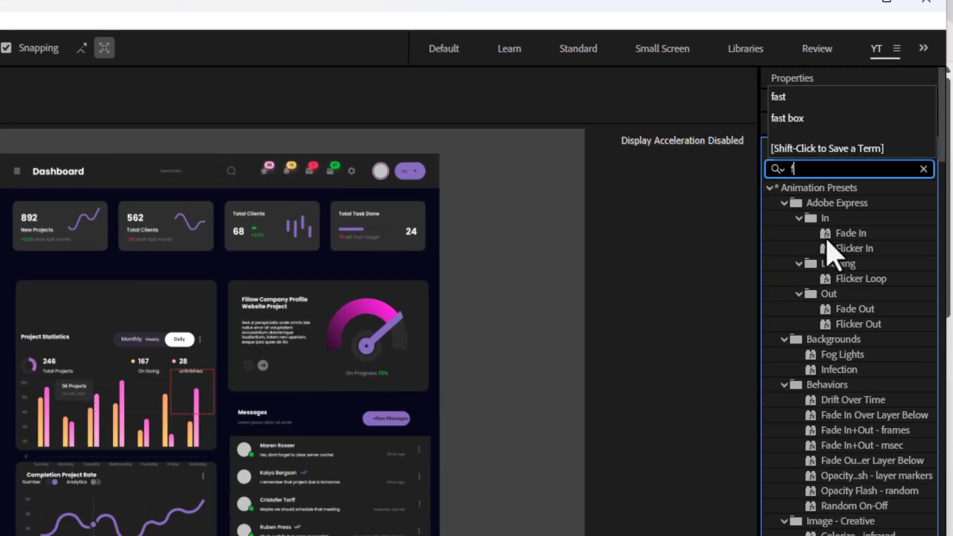
text(a)
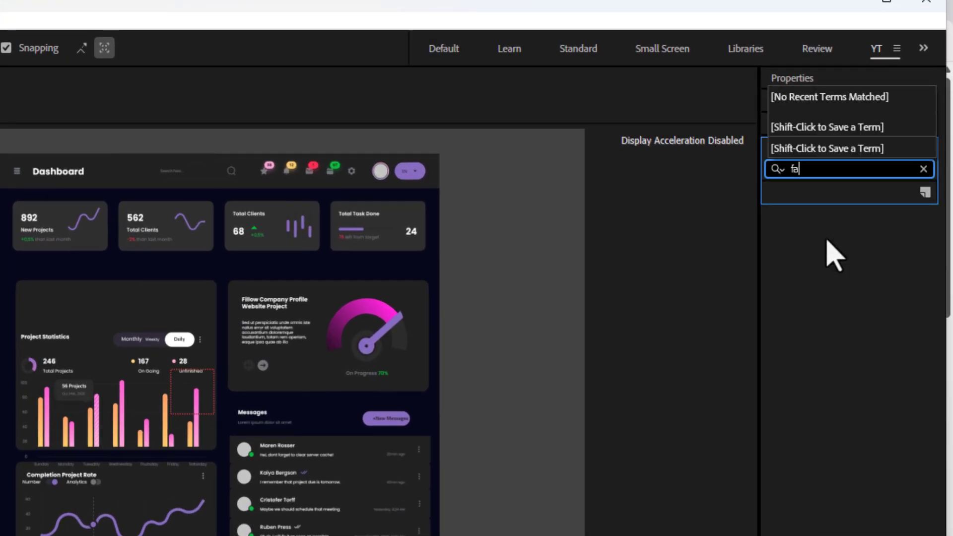
text(s)
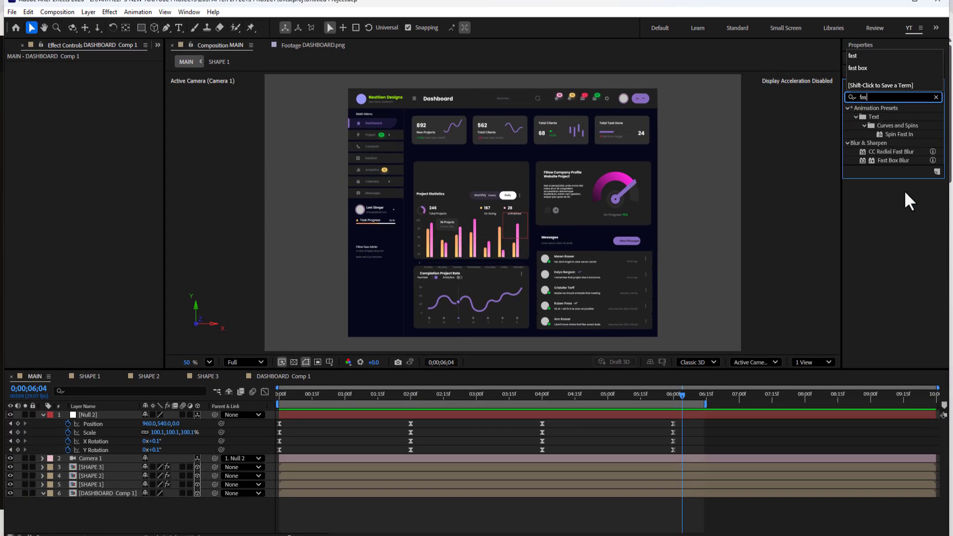
click(893, 161)
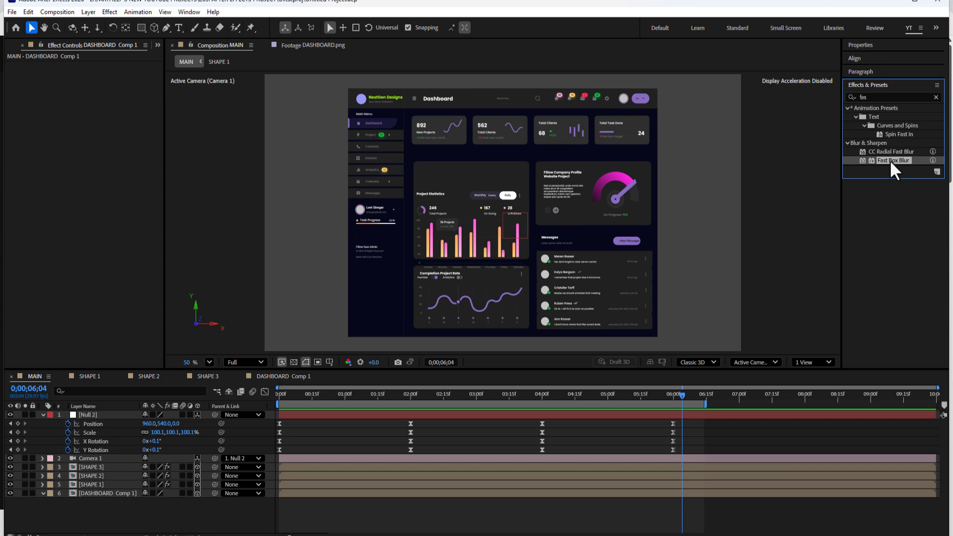
drag(889, 158, 121, 492)
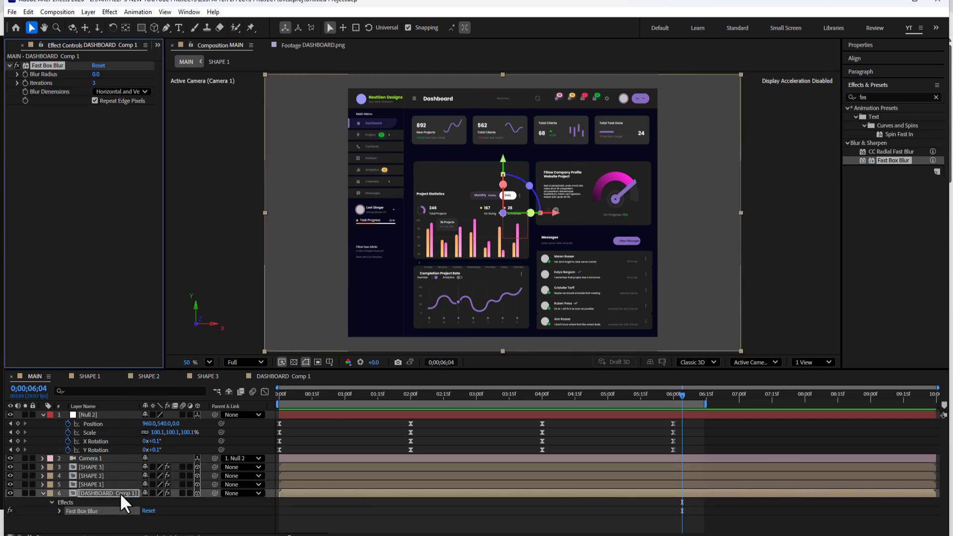
- Start a Blur Radius keyframe of 0 on DASHBOARD Comp 1's Fast Box Blur at 1 second 15 frames
drag(681, 395, 378, 410)
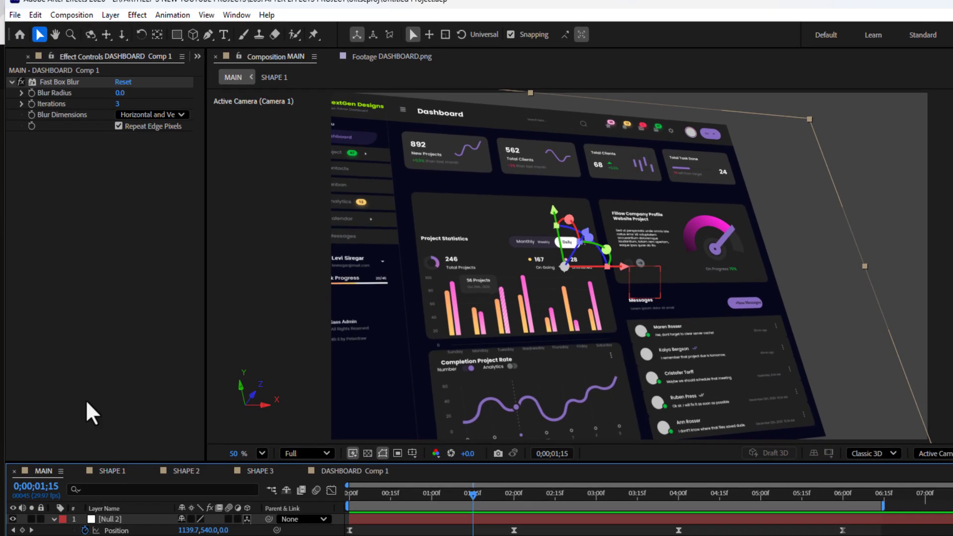
click(32, 93)
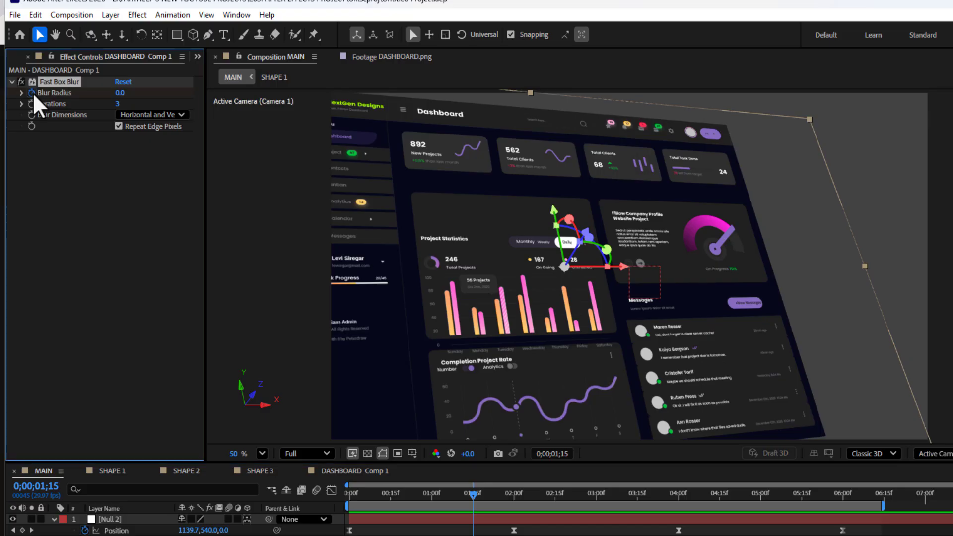
click(118, 94)
key(Return)
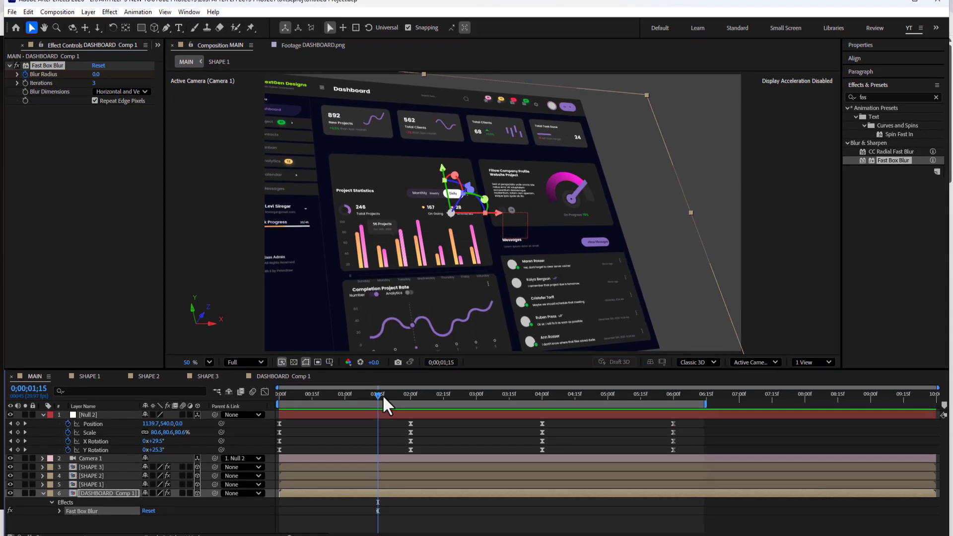
- Set the dashboard's Fast Box Blur radius to 3 at 2 seconds 16 frames
drag(391, 413, 466, 414)
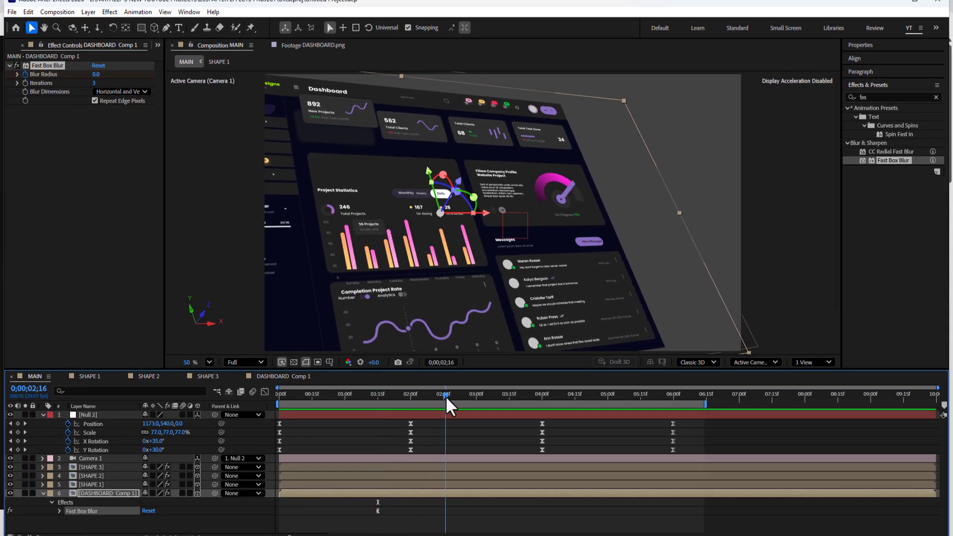
key(ctrl+v)
click(118, 493)
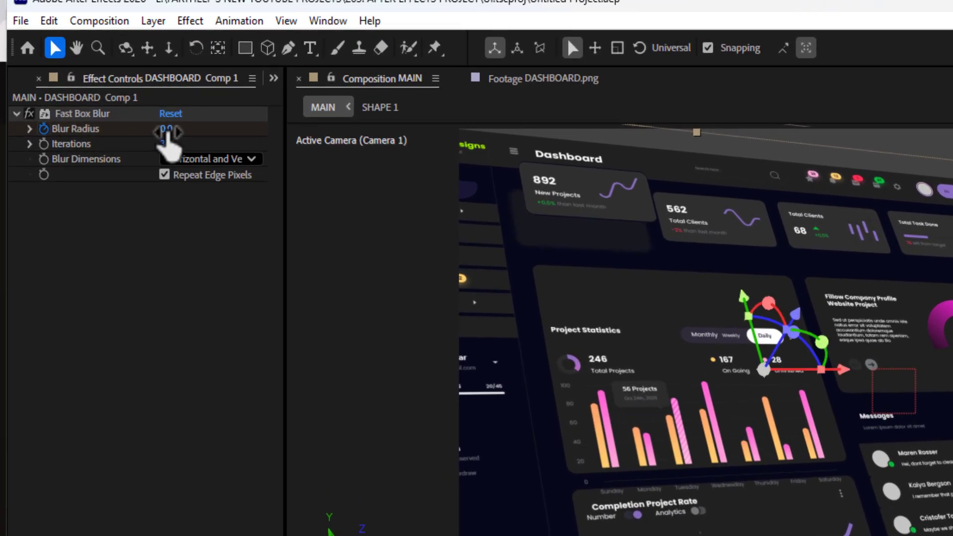
click(150, 116)
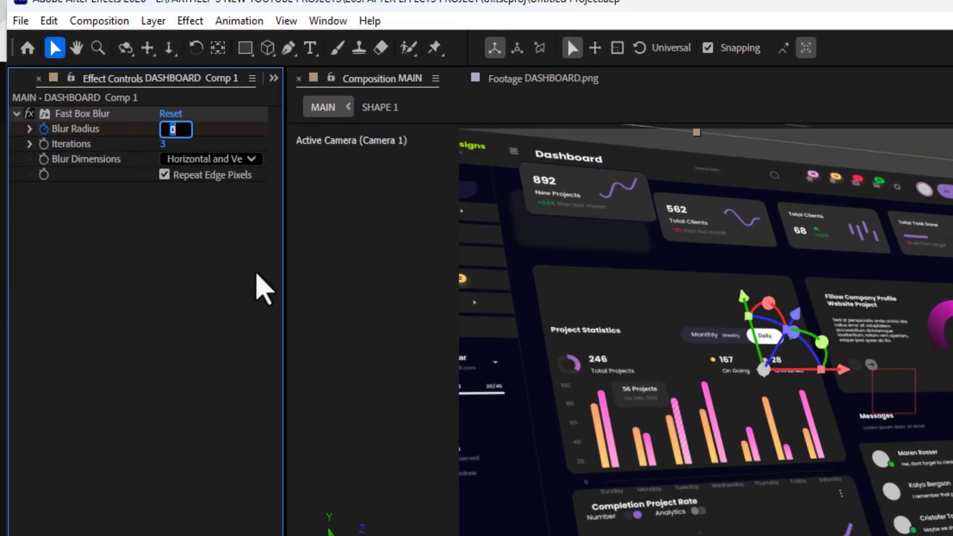
text(3)
key(Return)
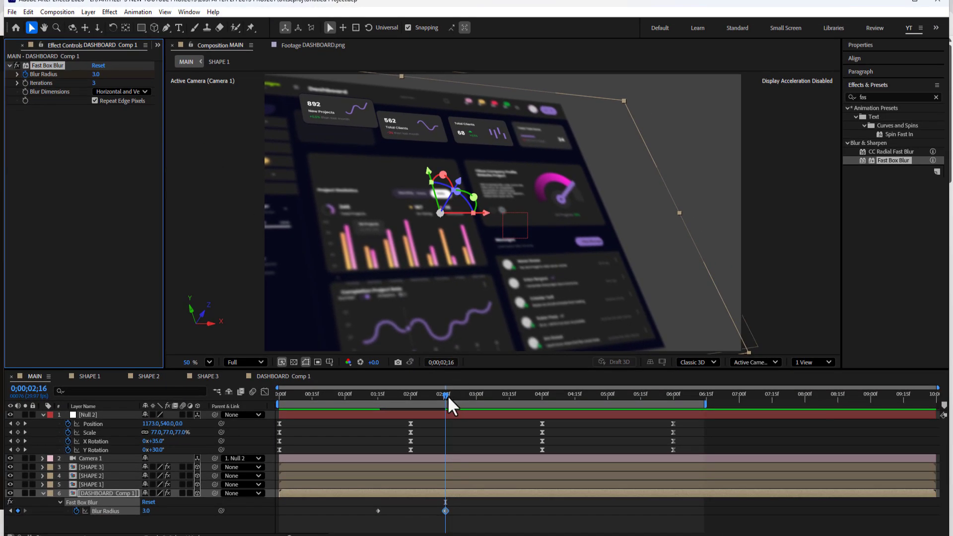
- Add a holding Blur Radius keyframe at 4 seconds and set the radius to 0 at 5 seconds 6 frames
drag(444, 396, 540, 398)
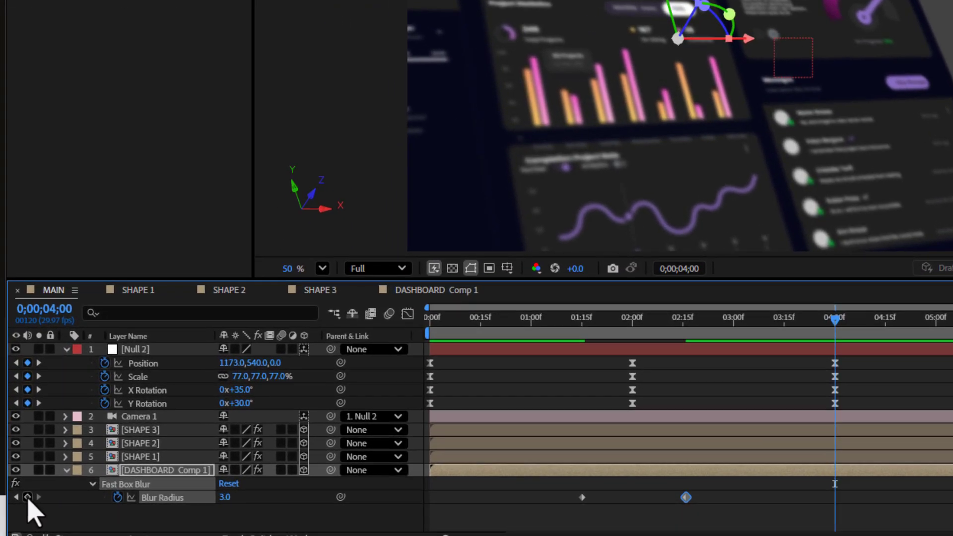
click(28, 496)
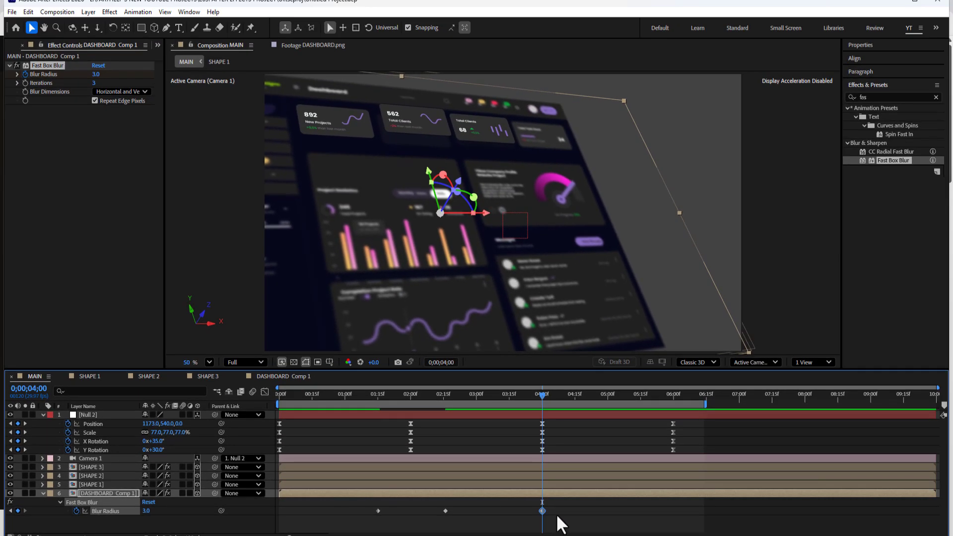
drag(542, 395, 621, 402)
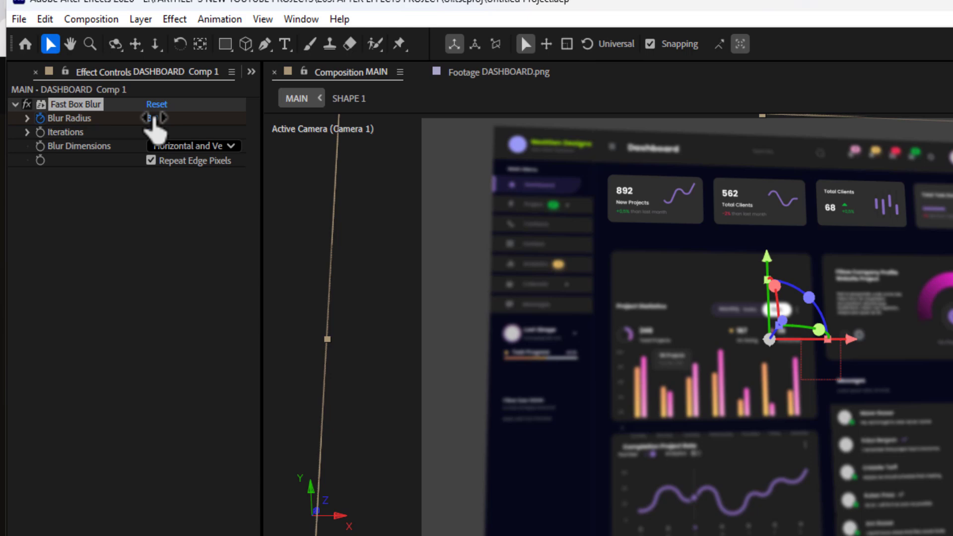
click(152, 119)
text(0)
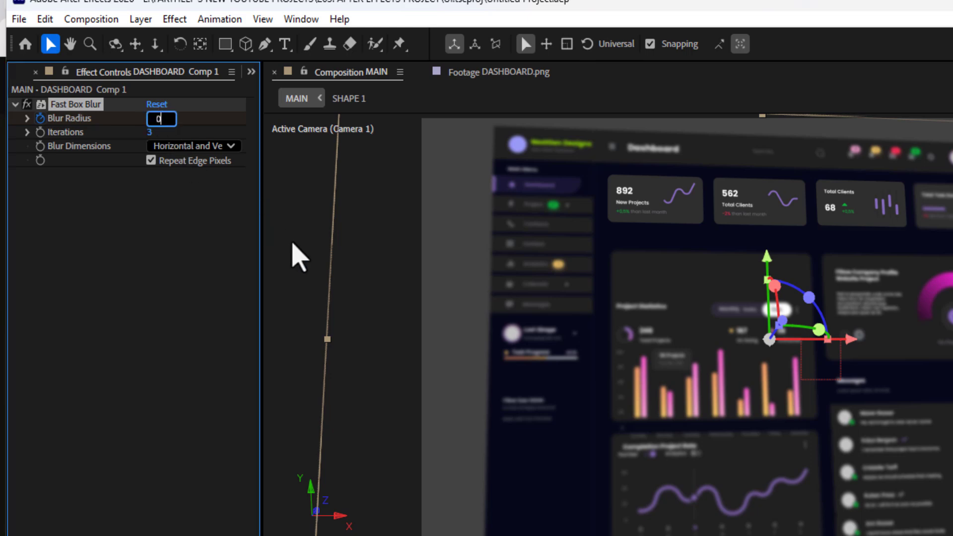
key(Return)
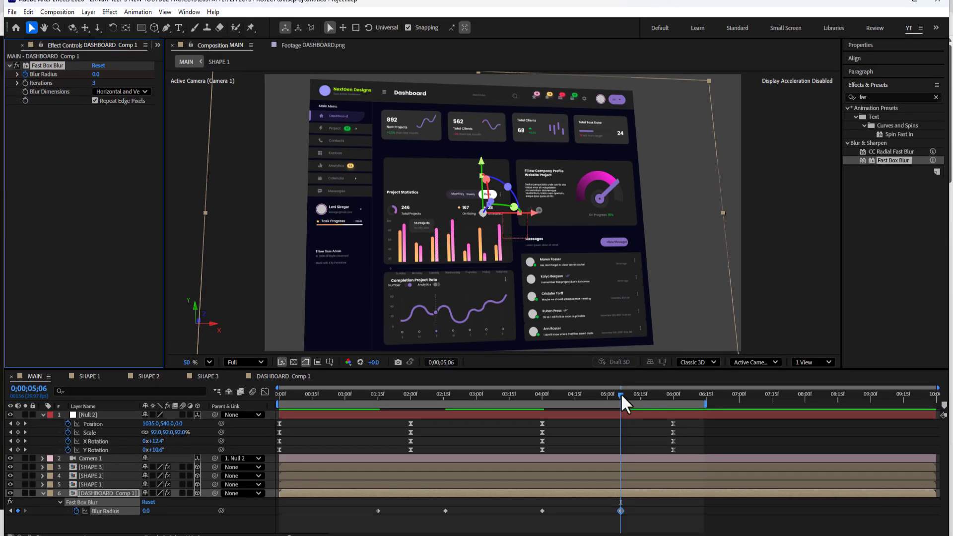
- Return to the start of the MAIN timeline and collapse the expanded layer properties
drag(620, 393, 272, 395)
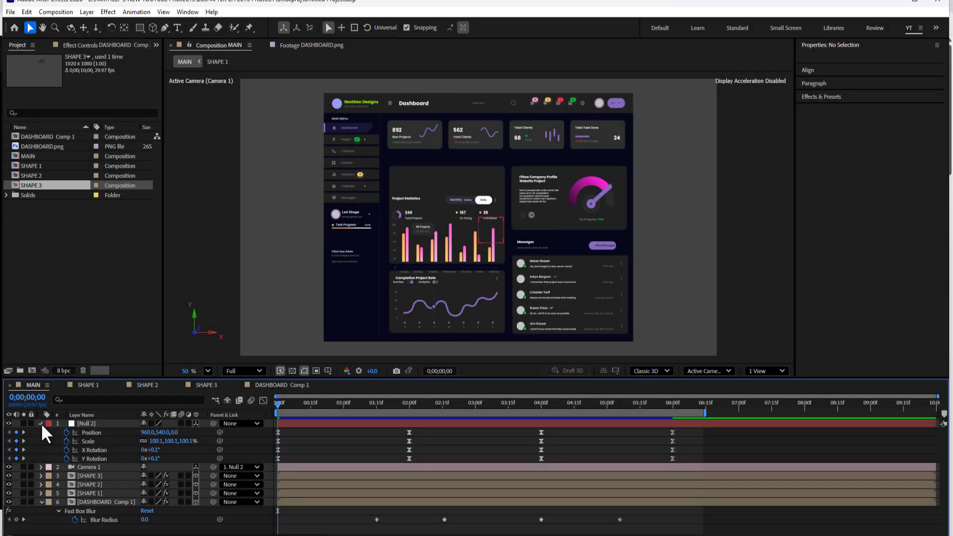
click(40, 422)
click(41, 467)
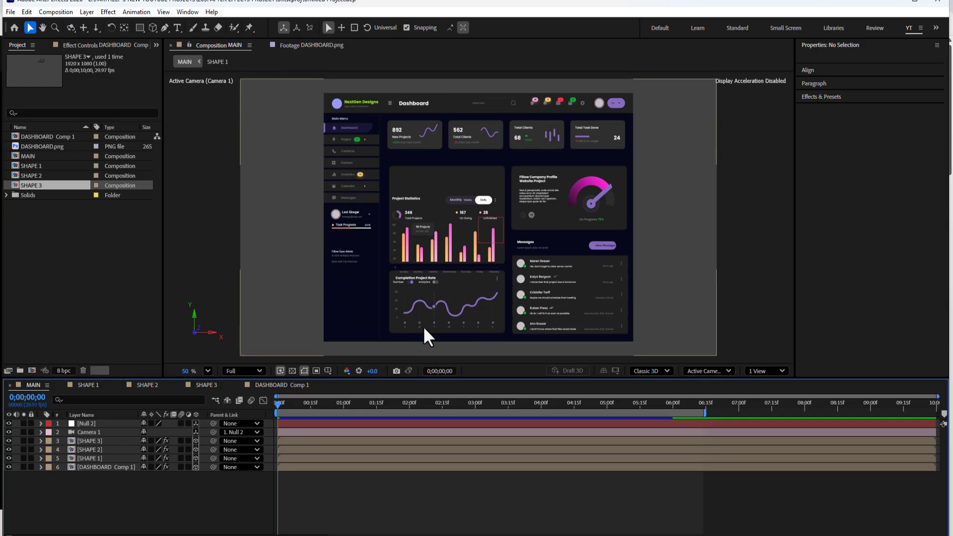
- Open the SHAPE 1 composition and add a text layer reading 0 above the 892 figure
click(37, 165)
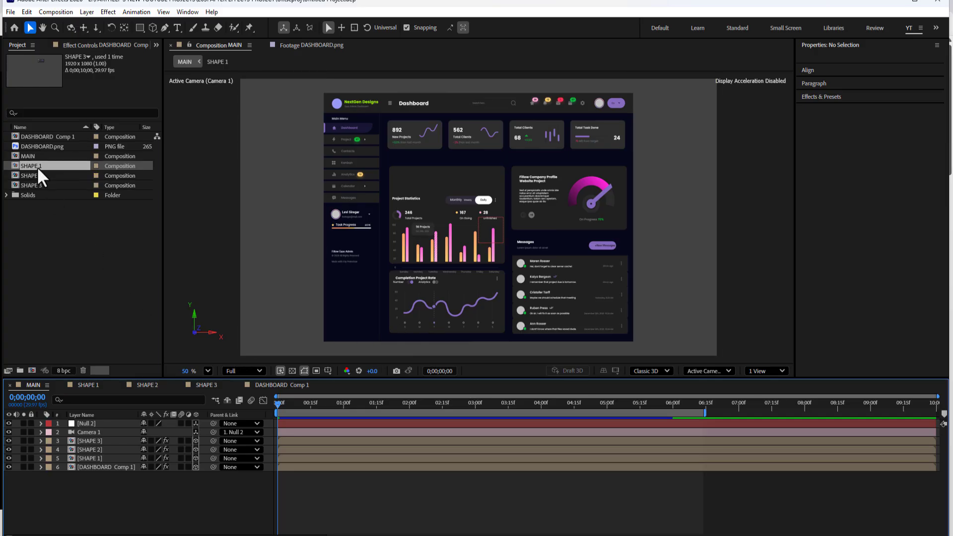
click(89, 385)
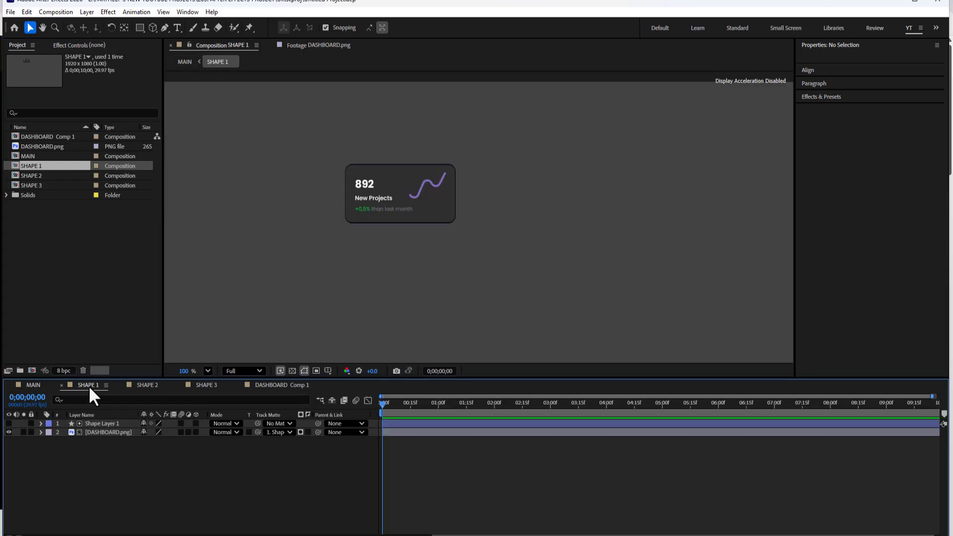
scroll(394, 191, up, 3)
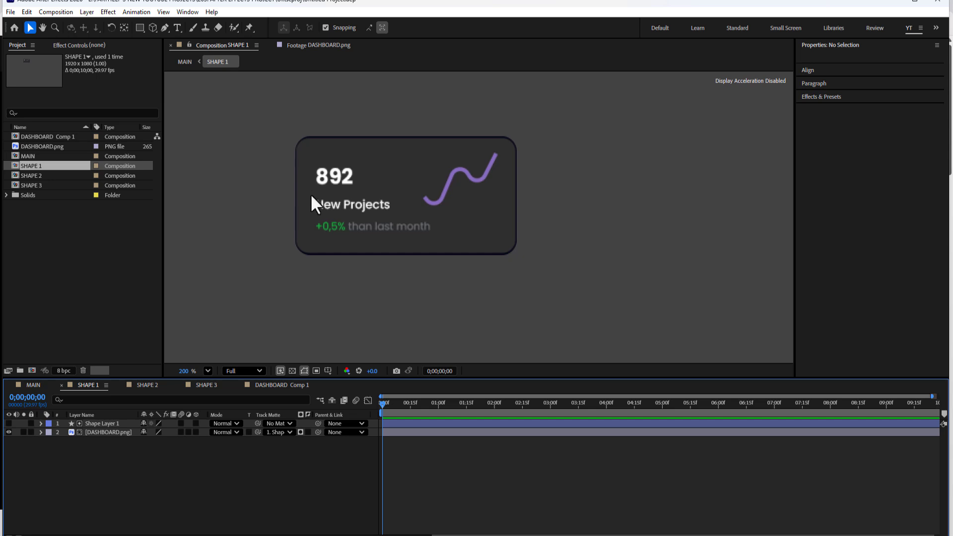
click(116, 425)
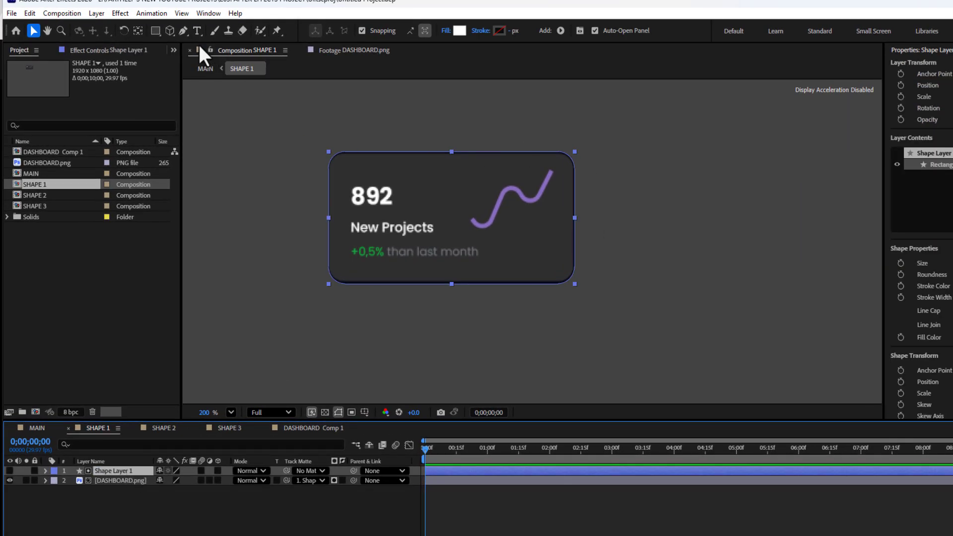
click(197, 30)
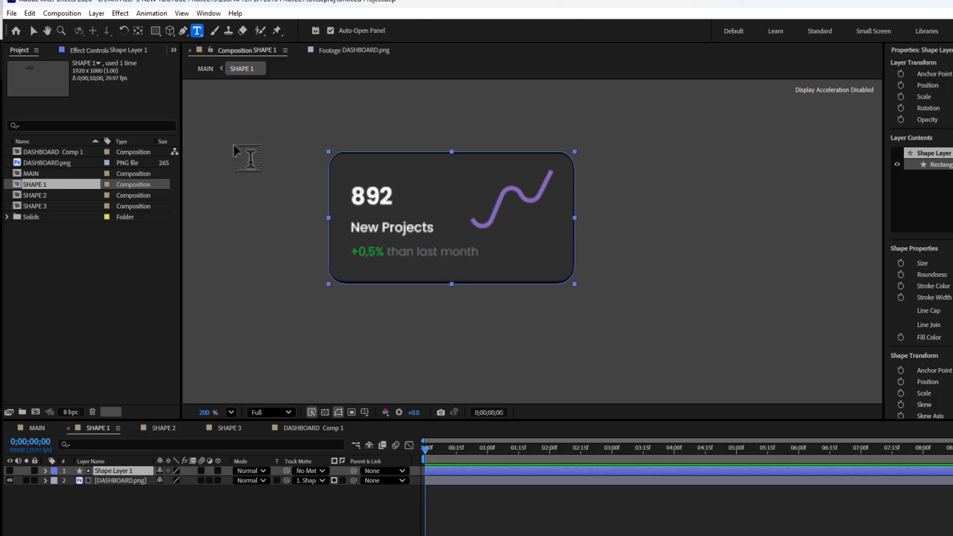
click(351, 169)
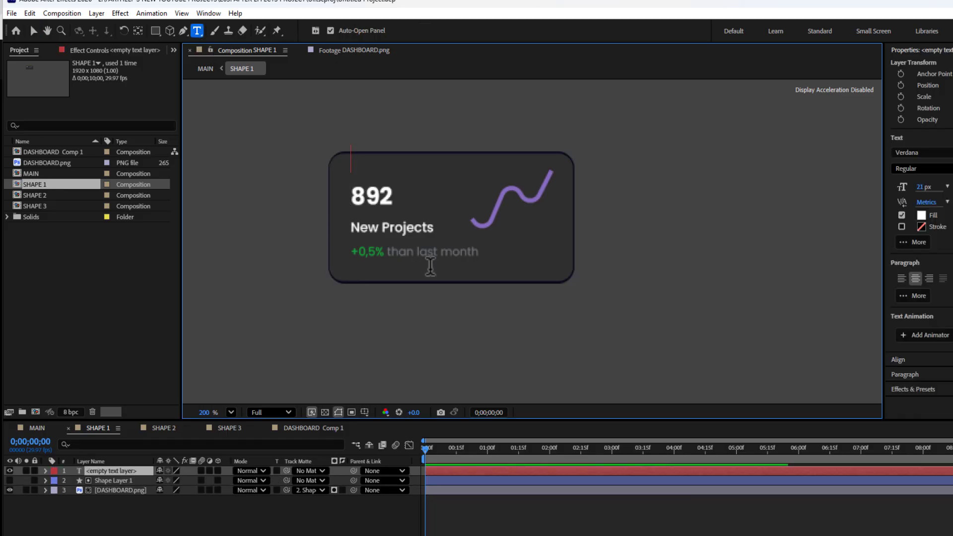
text(0)
click(33, 31)
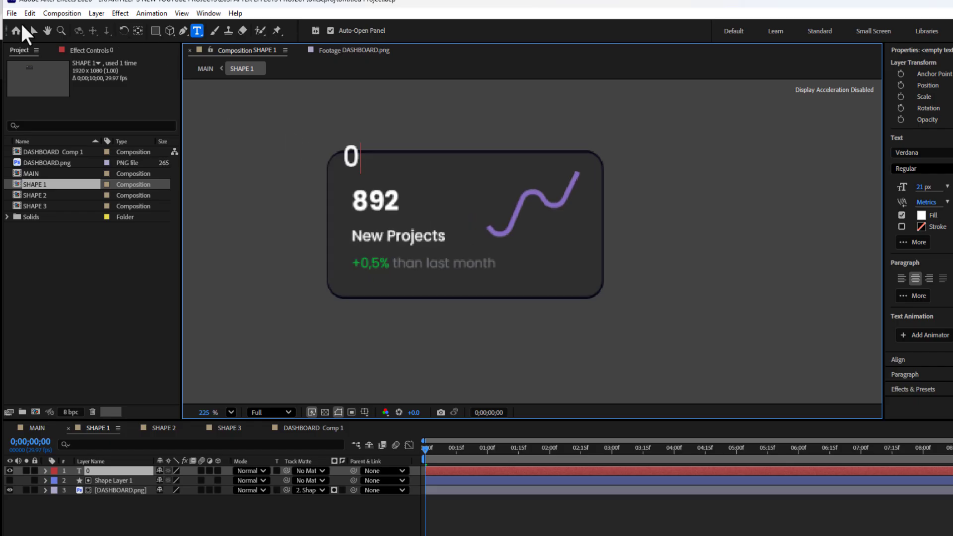
- Center the 0 text's anchor point and place the text directly above the start of 892 at 22 px font size
scroll(337, 159, up, 1)
key(ctrl+alt+Home)
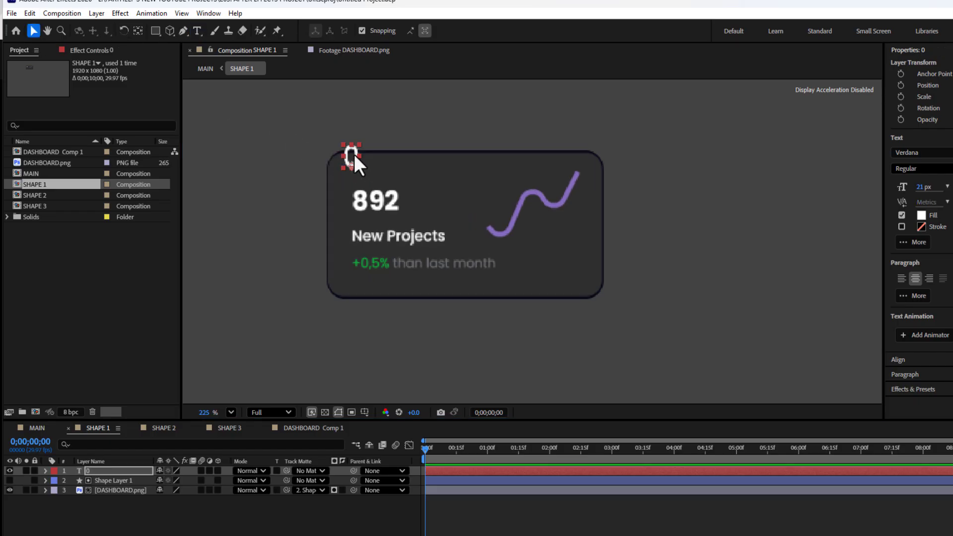
drag(353, 154, 364, 167)
key(ctrl+shift+period)
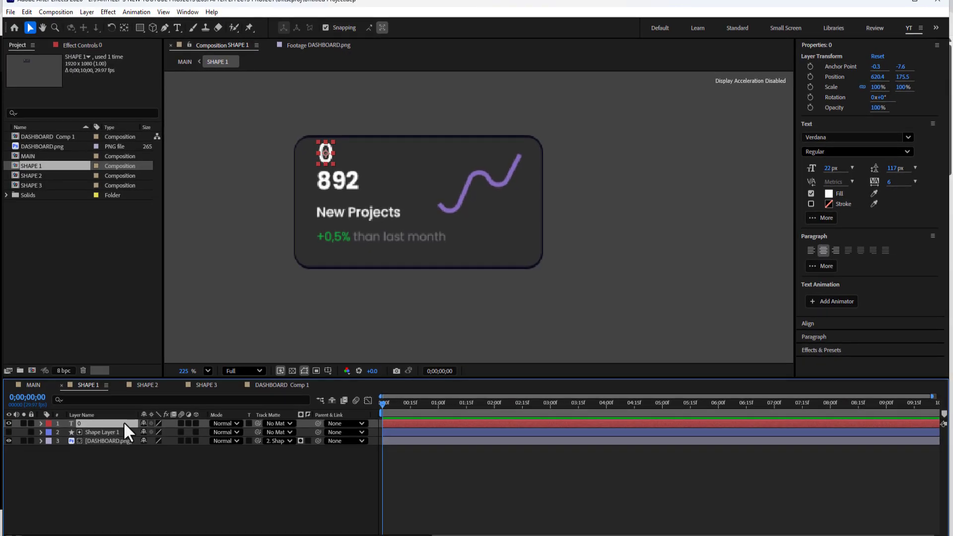
- Find the Slider Control effect and apply it to the 0 text layer
click(184, 13)
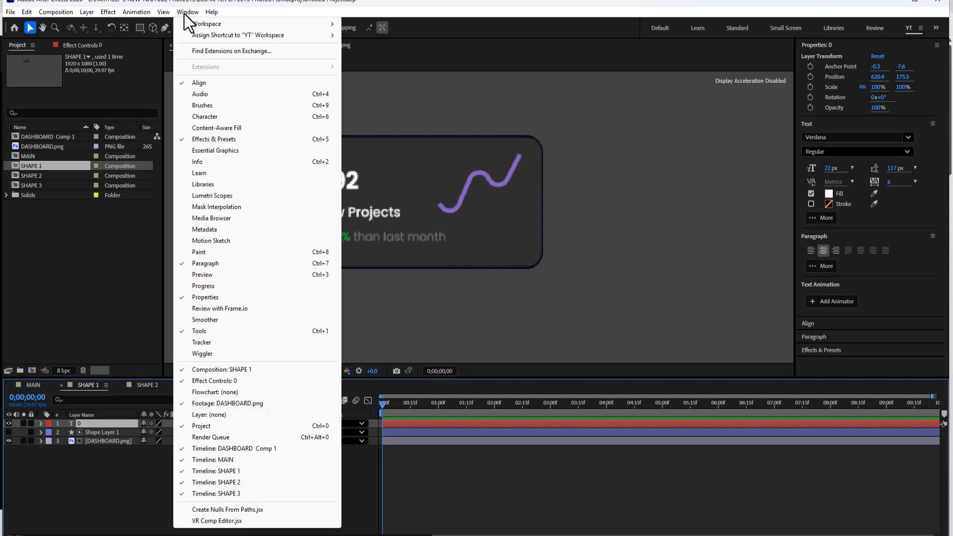
click(225, 141)
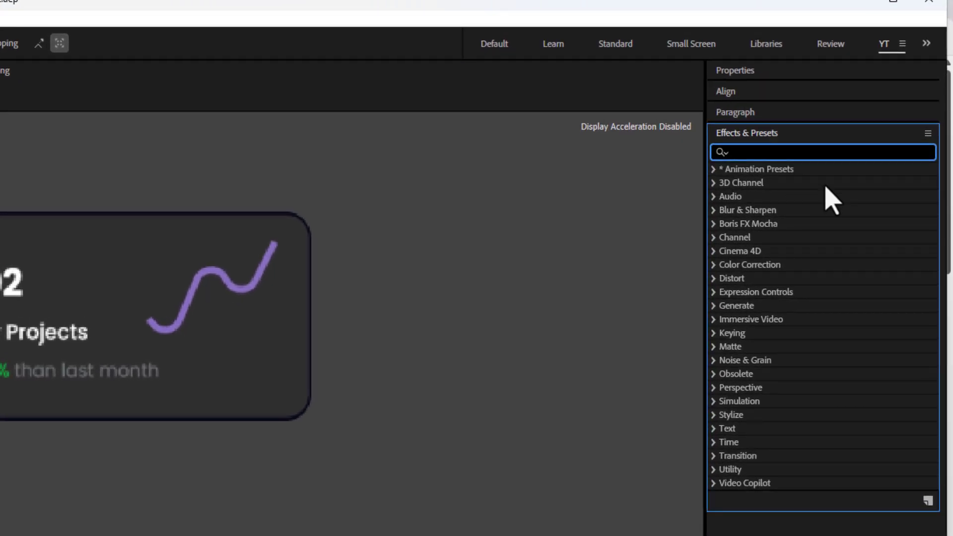
text(slider)
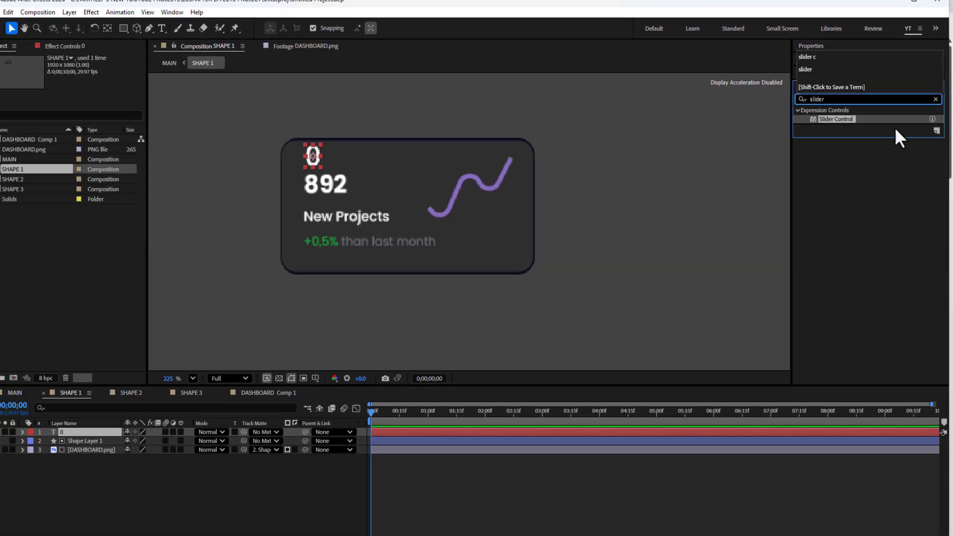
drag(841, 115, 106, 424)
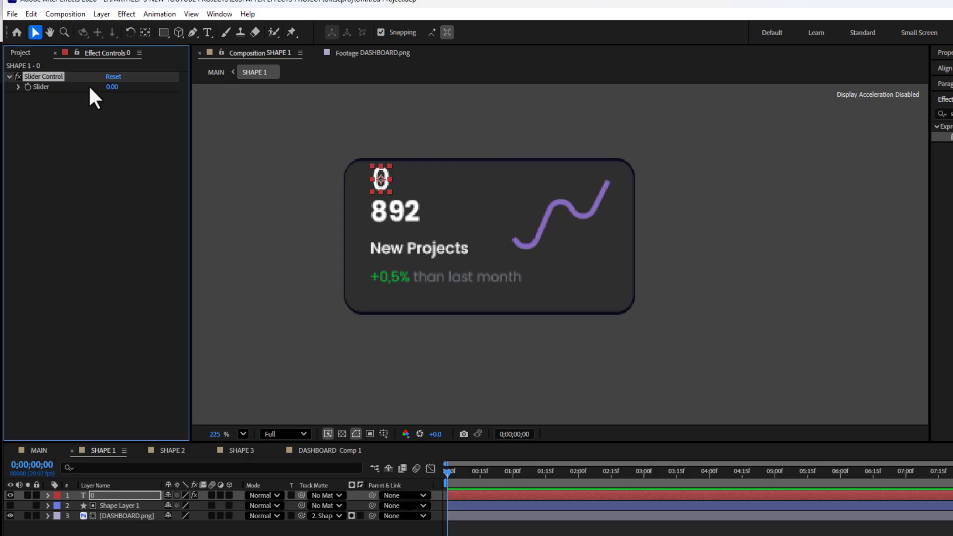
- At 0;00;01;15, give the 0 layer's Source Text the expression Math.floor(effect("Slider Control")("Slider")).toLocaleString();
click(546, 471)
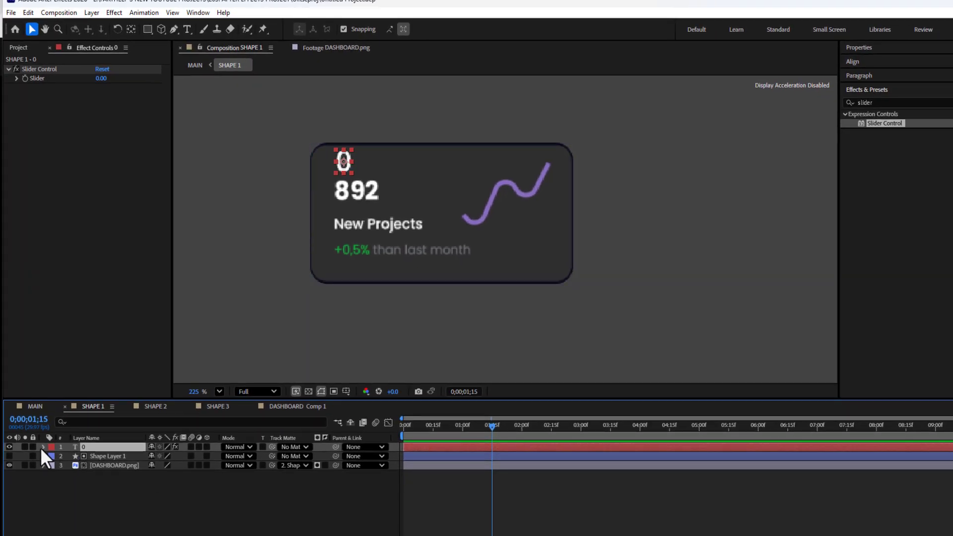
click(42, 447)
click(66, 456)
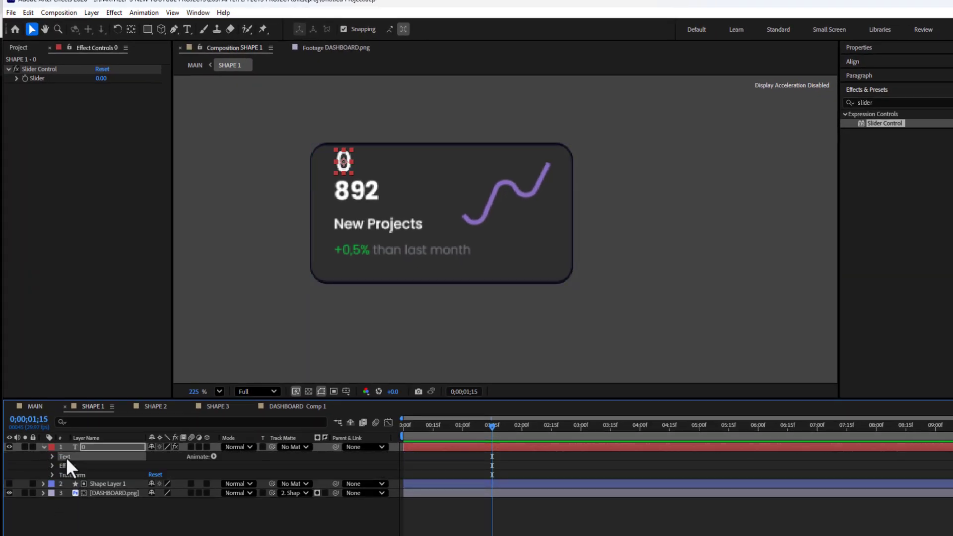
click(53, 456)
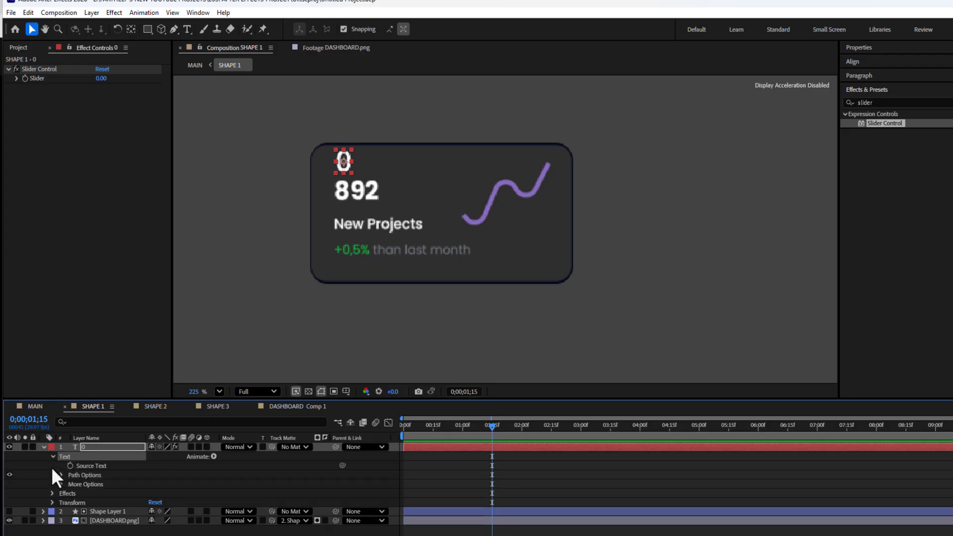
click(88, 467)
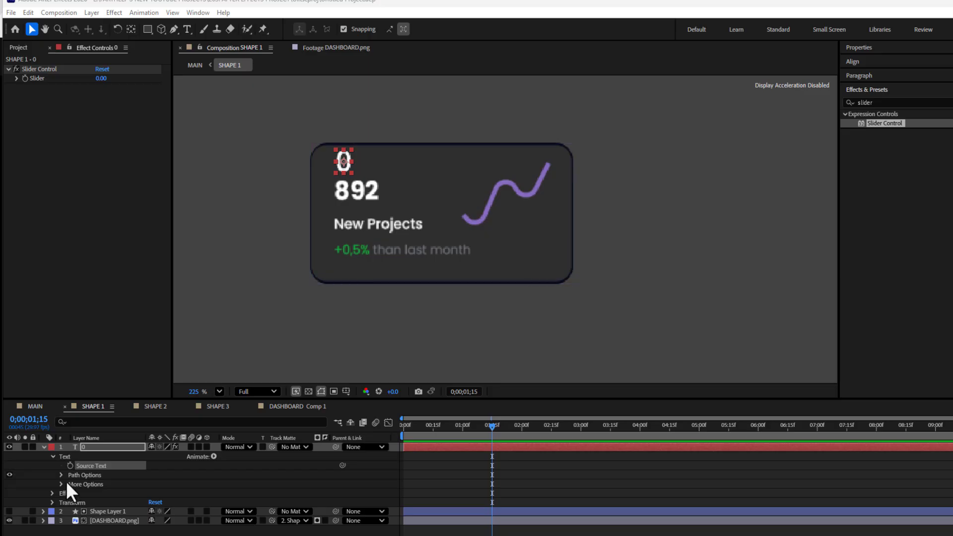
alt+click(69, 466)
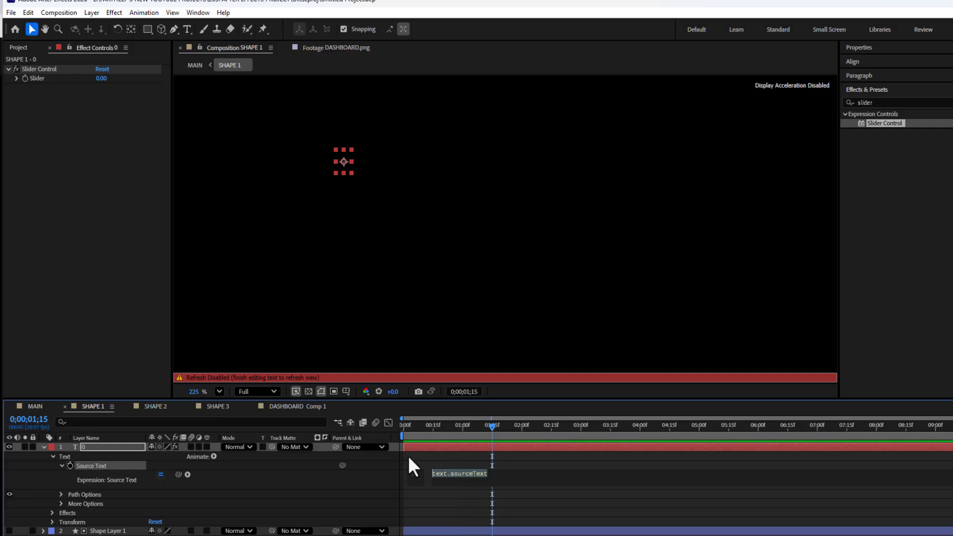
text(Math.floor(effect("Slider Control")("Slider")).toLocaleString();)
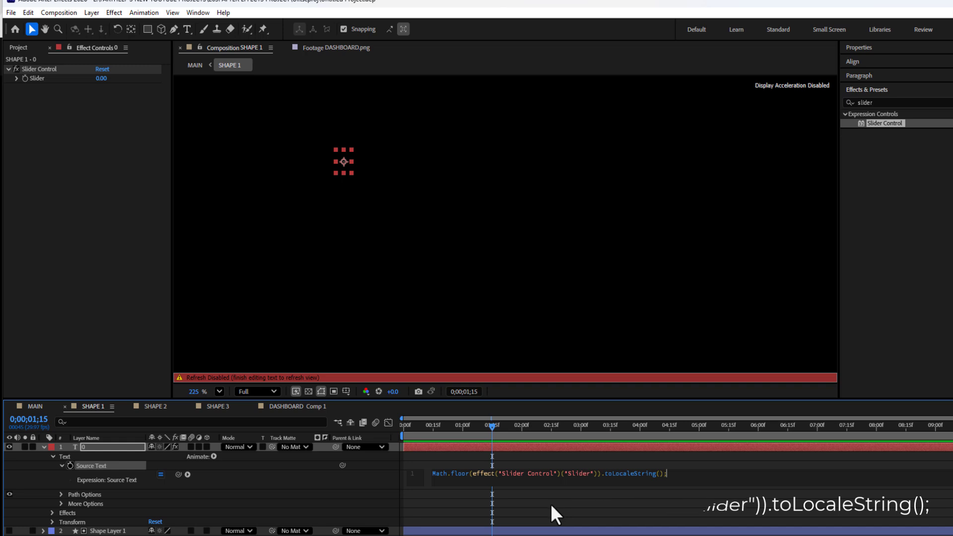
click(52, 456)
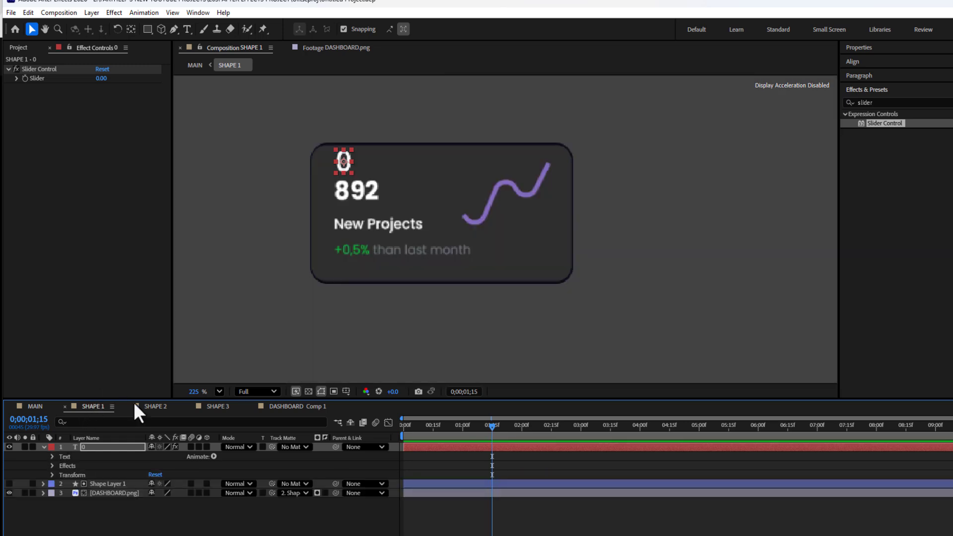
click(44, 446)
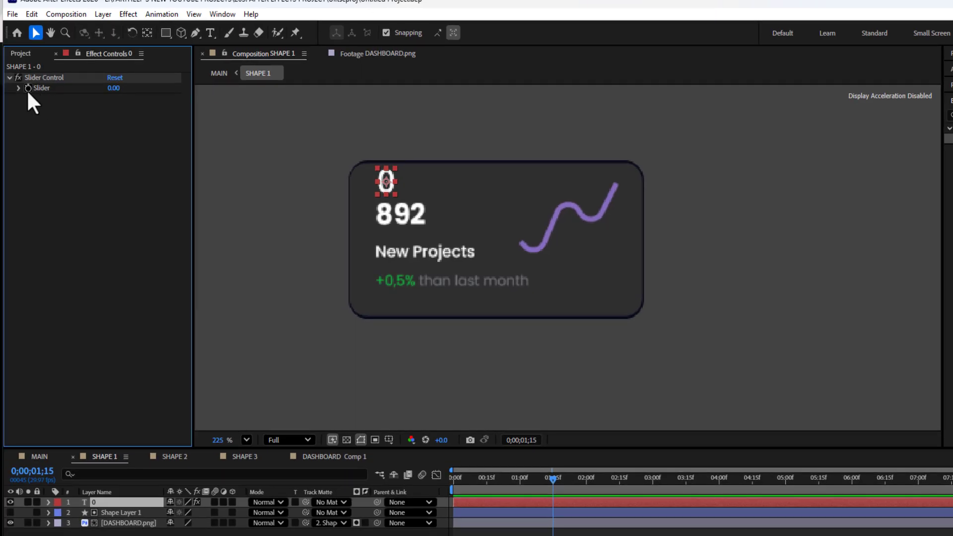
- Keyframe the 0 layer's Slider at 0 on 0;00;01;15 and at 892 on 0;00;03;15
click(26, 89)
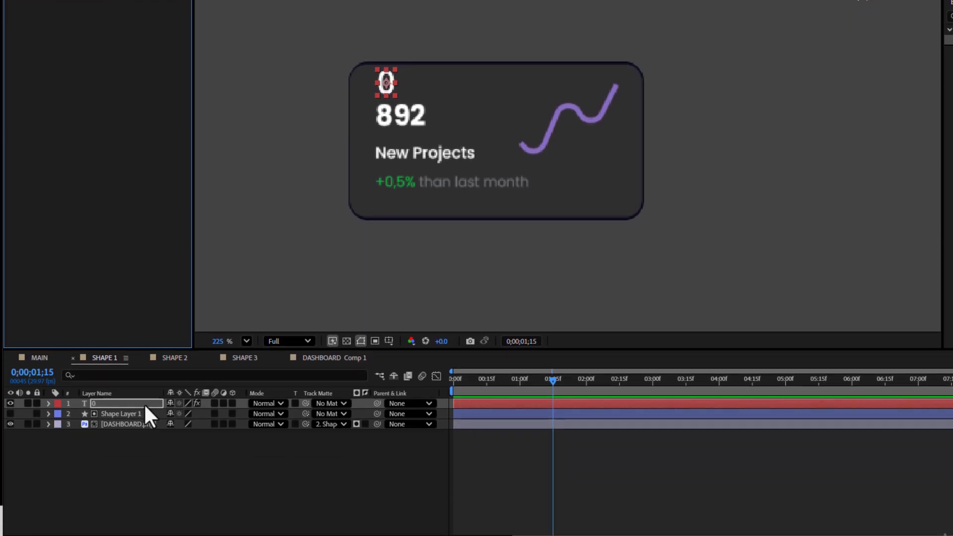
key(u)
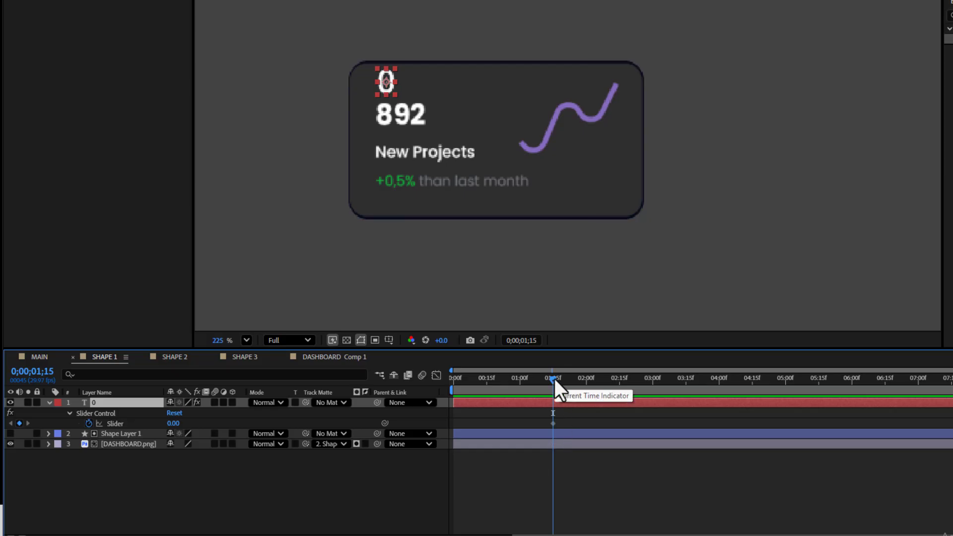
drag(552, 377, 687, 388)
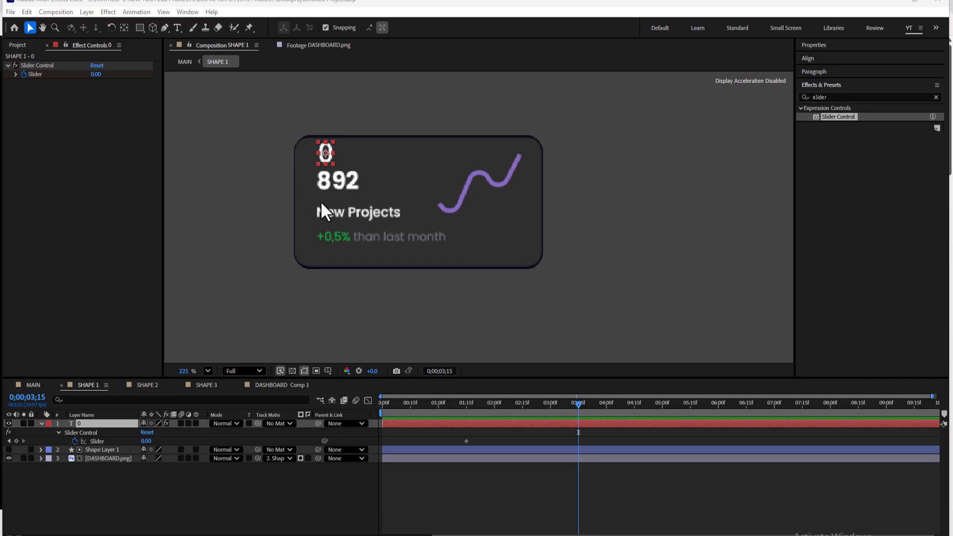
click(95, 75)
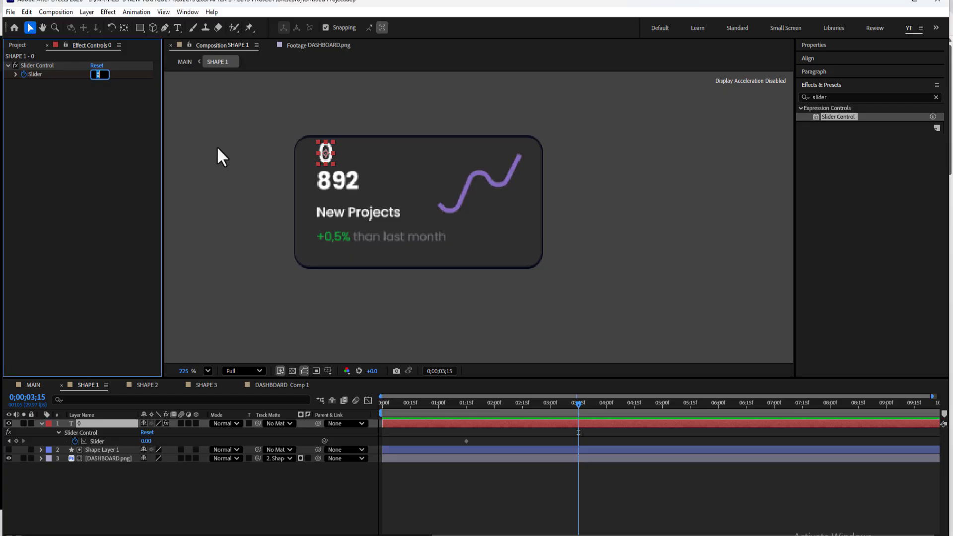
text(892)
key(Return)
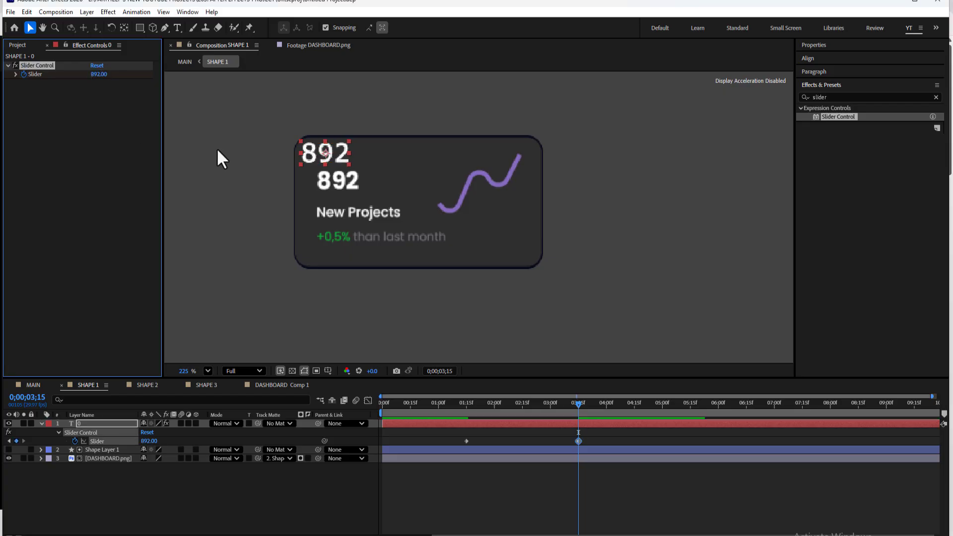
- Draw a rectangle shape about 53 × 24 px covering the card's original 892 figure
click(40, 424)
click(42, 423)
key(q)
click(41, 441)
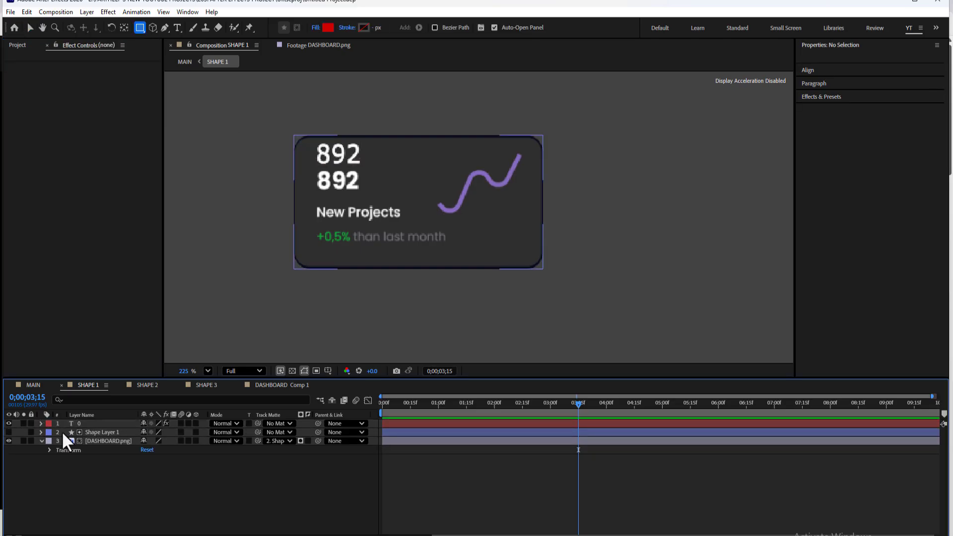
click(41, 440)
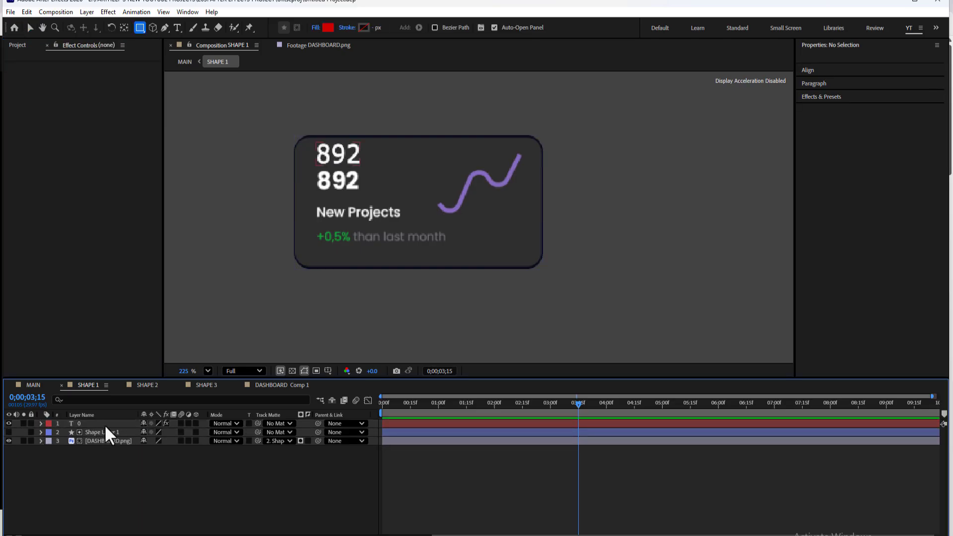
click(141, 29)
click(181, 38)
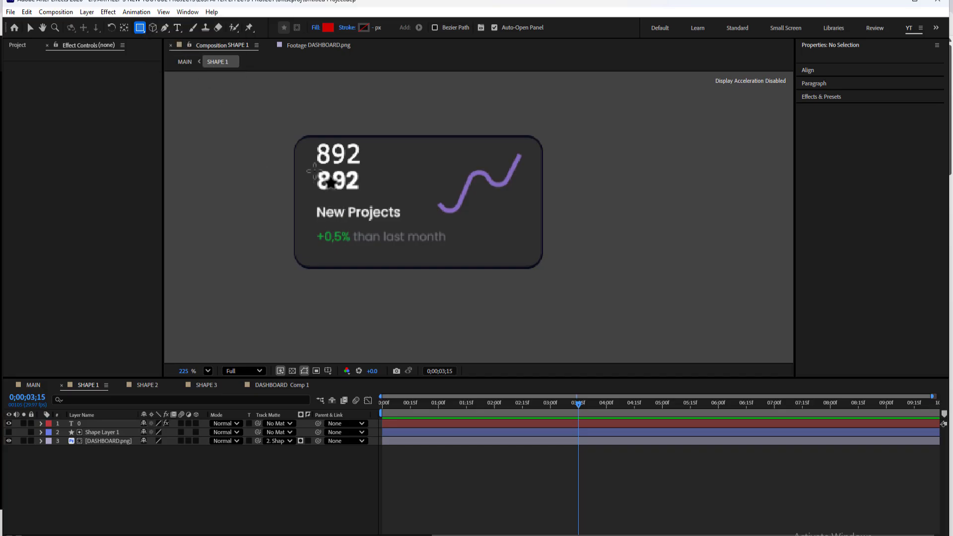
mouse_move(314, 170)
mouse_down()
mouse_move(374, 198)
mouse_move(360, 190)
mouse_up()
key(v)
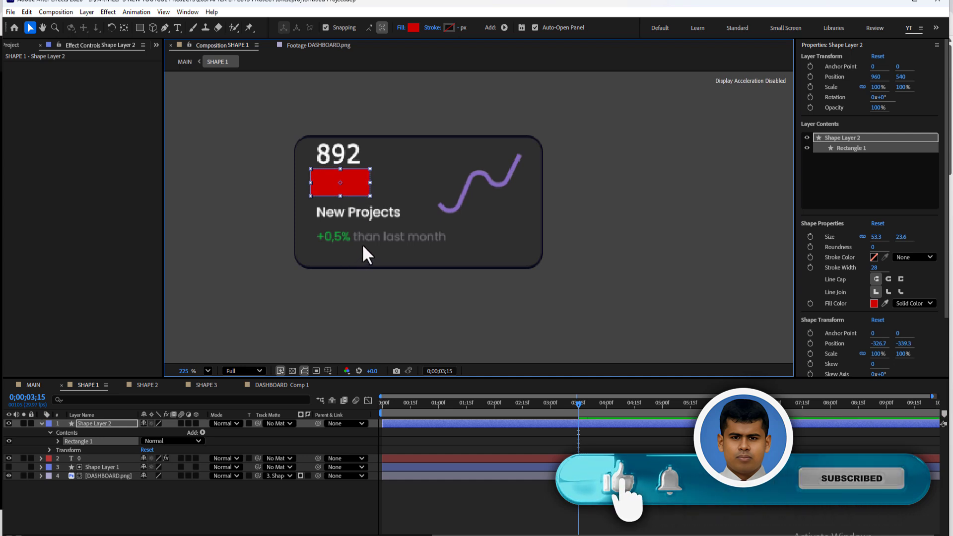
- Fill the cover rectangle with the card's background color 2F2F2F, sampled with the eyedropper
click(411, 28)
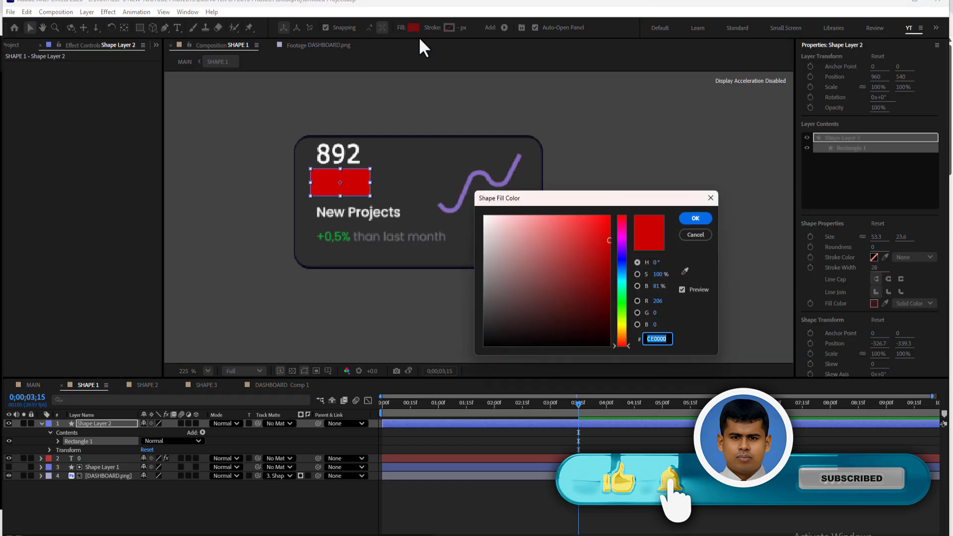
click(685, 271)
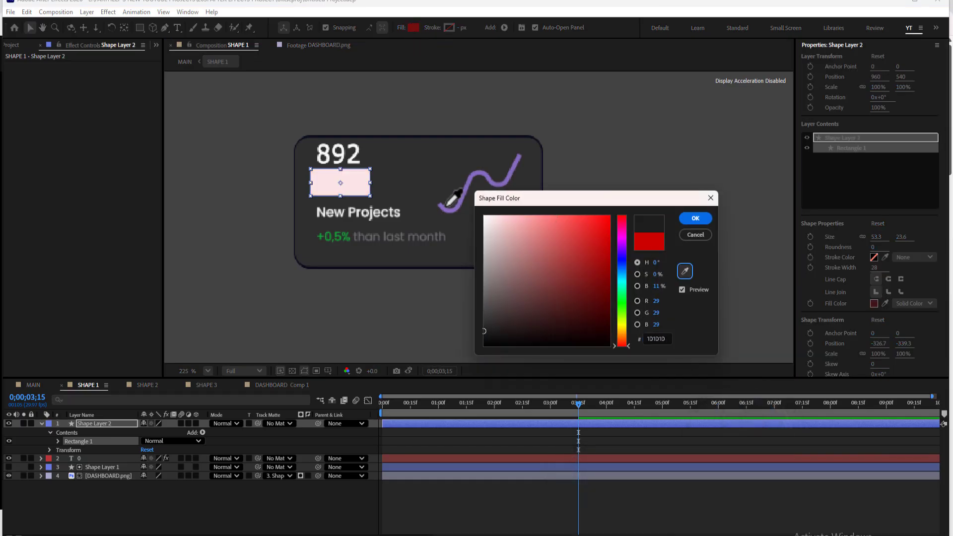
click(401, 180)
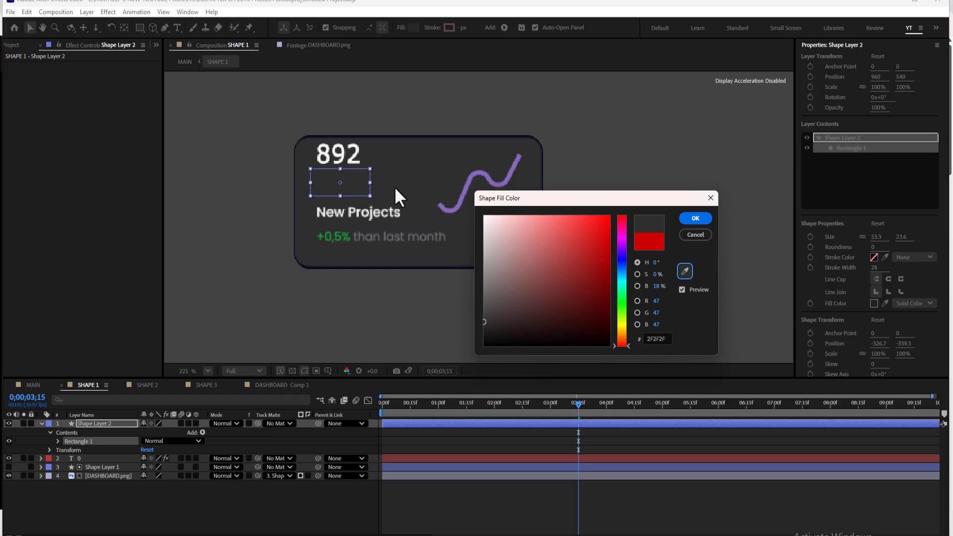
click(695, 218)
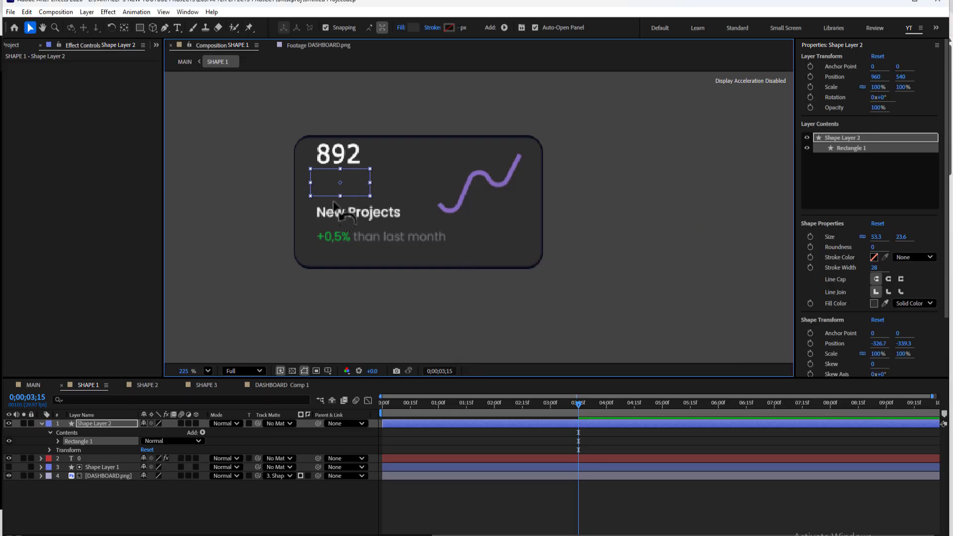
- Place the cover rectangle's layer below the 0 text layer and move the counter over the covered original figure
click(103, 424)
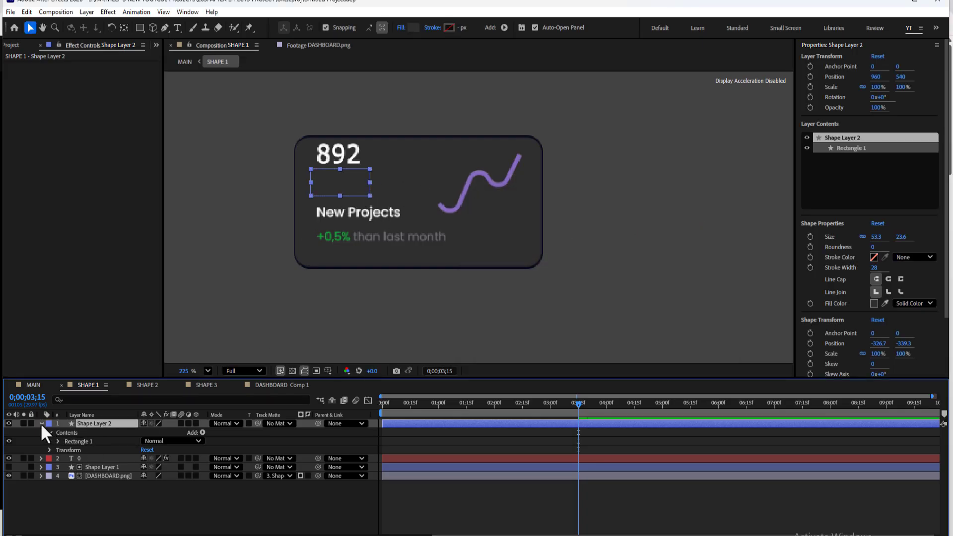
click(42, 423)
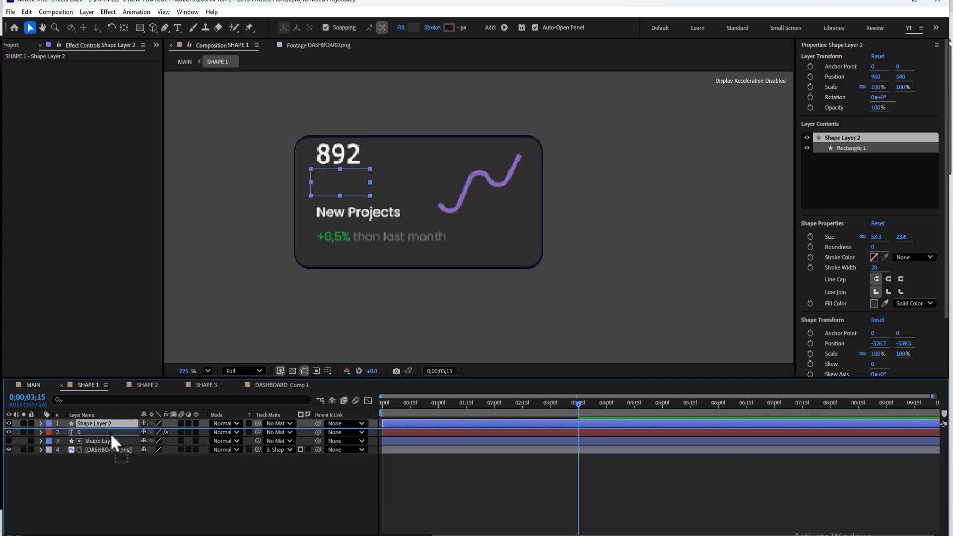
key(ctrl+bracketleft)
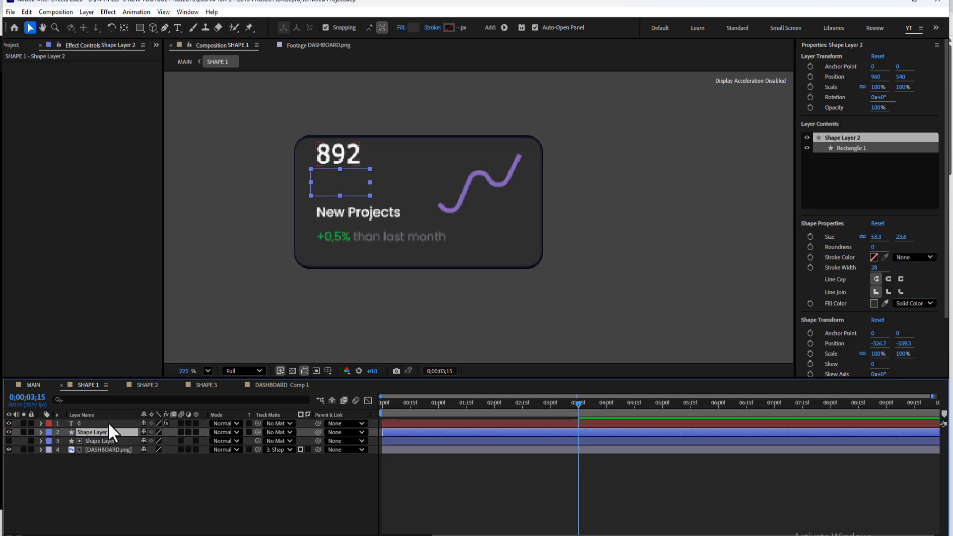
click(108, 423)
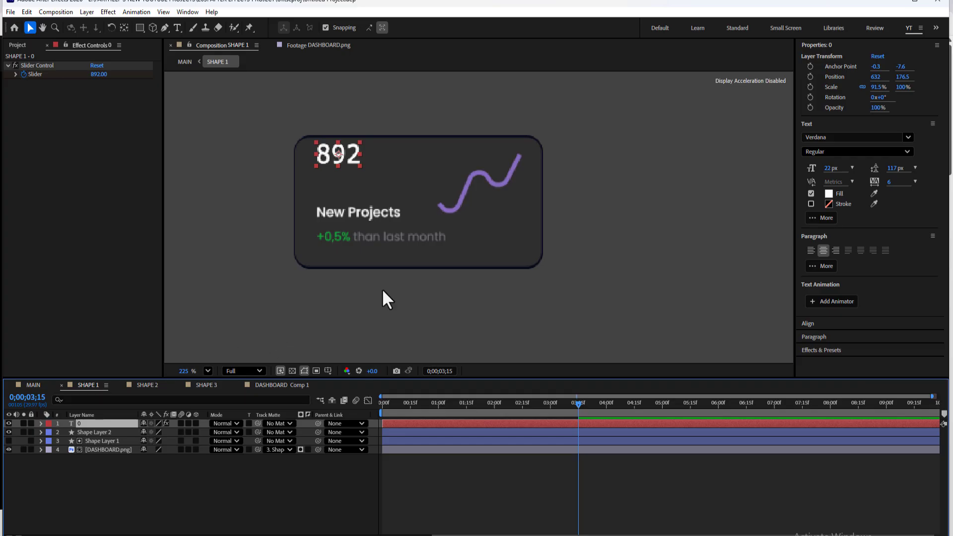
drag(344, 154, 347, 174)
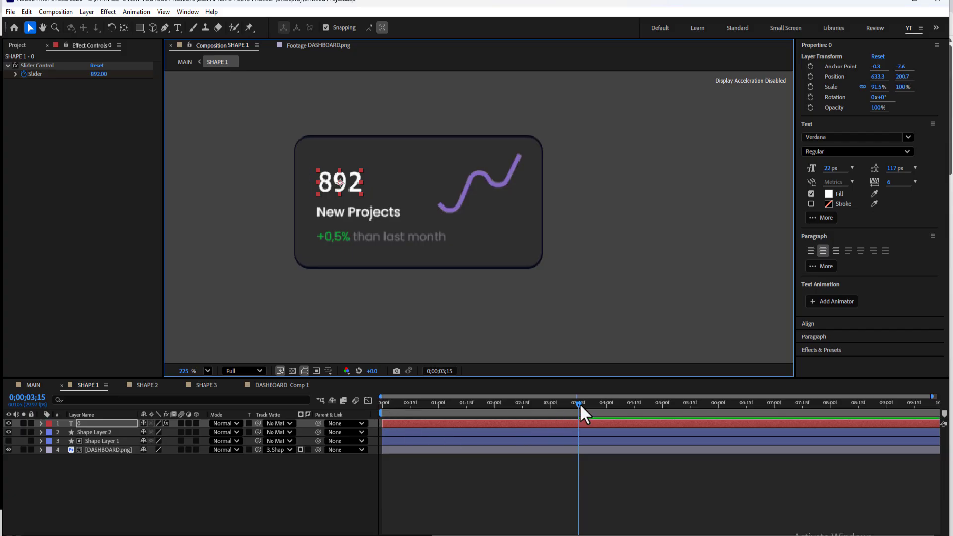
- Return to the start of SHAPE 1 and preview the counter in the MAIN composition
drag(580, 403, 380, 403)
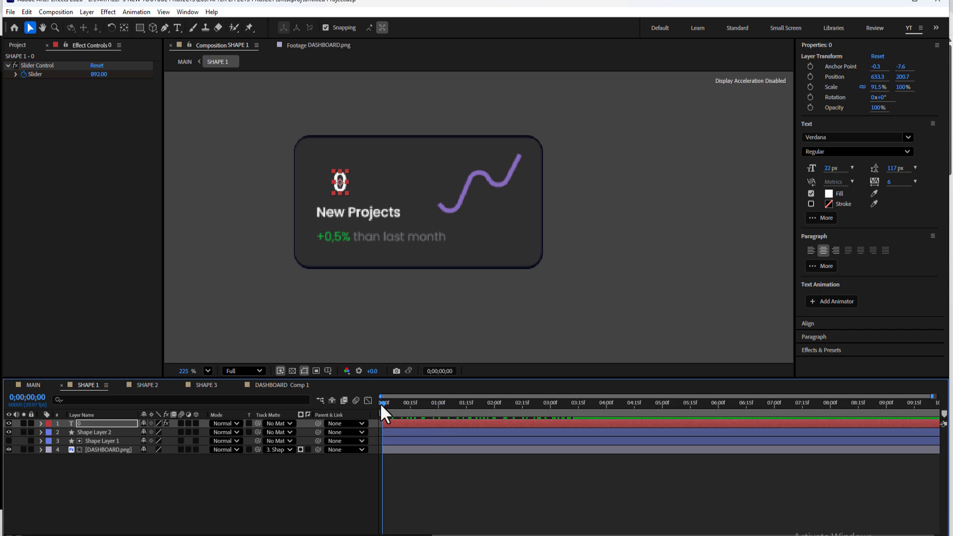
click(32, 385)
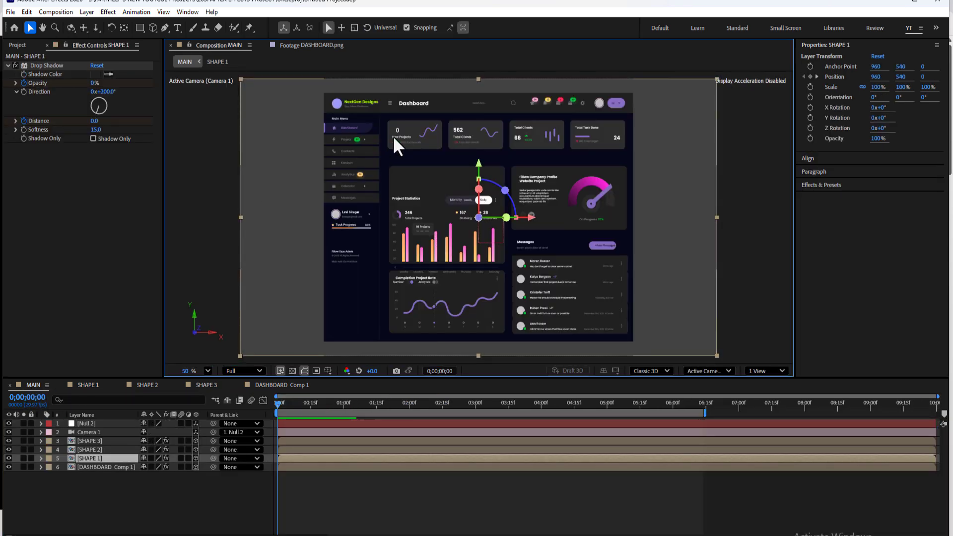
key(space)
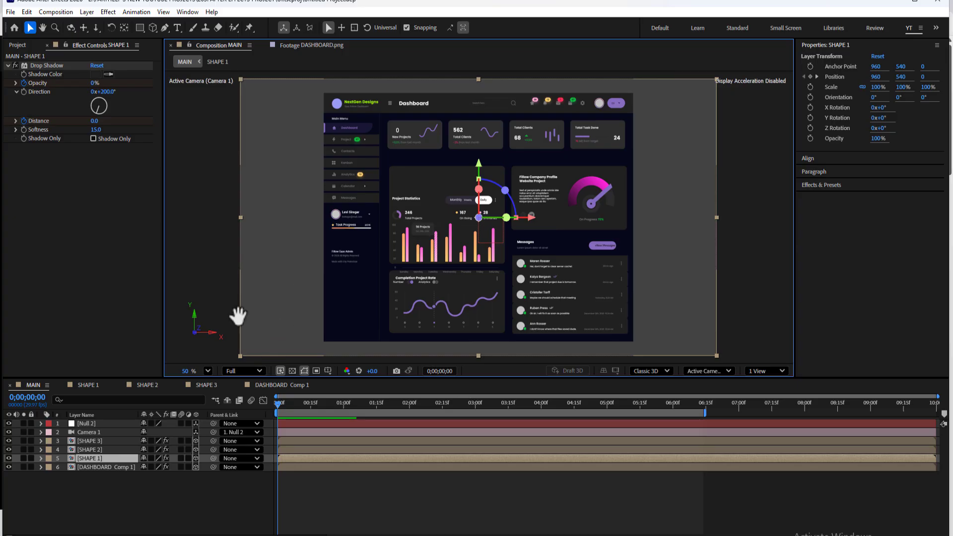
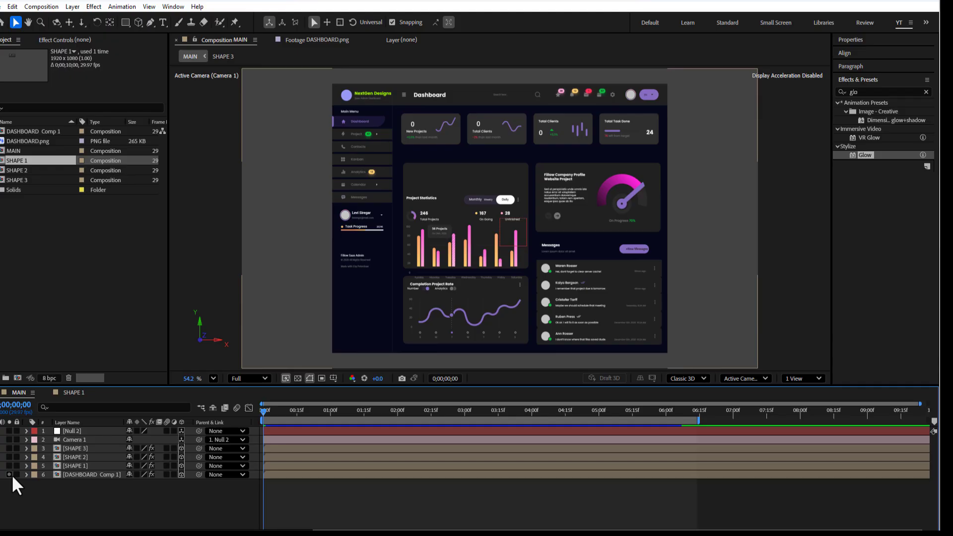
- Unsolo and duplicate the DASHBOARD Comp 1 layer in MAIN, and solo the bottom copy
click(11, 474)
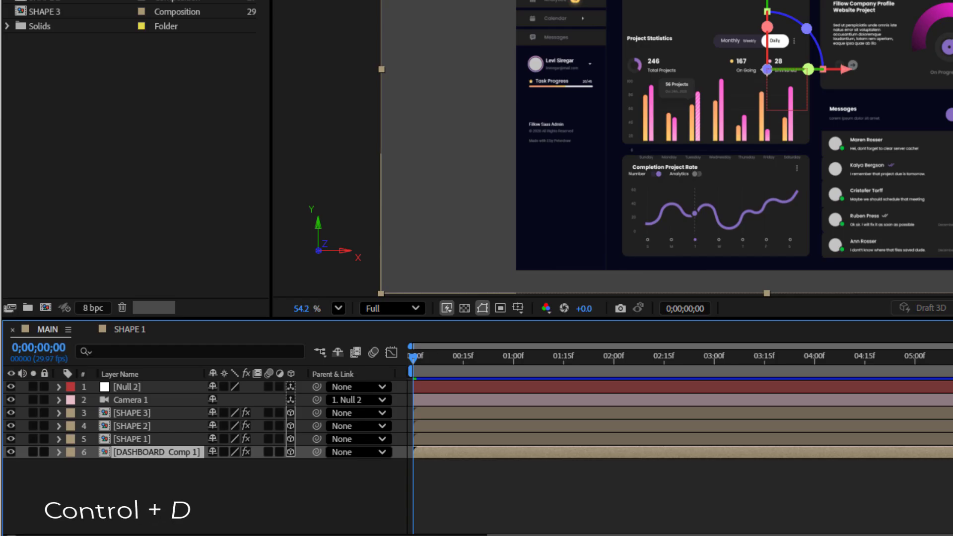
key(ctrl+d)
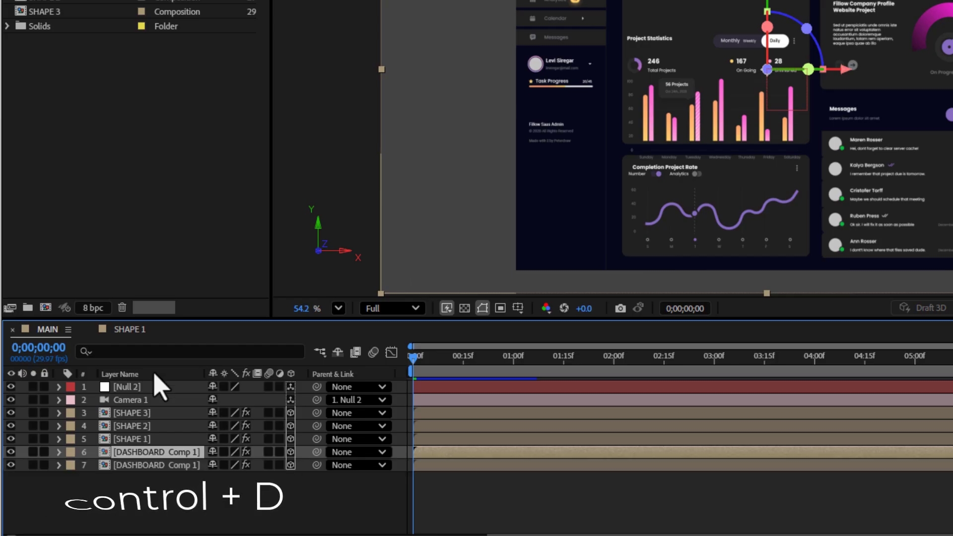
click(32, 466)
- Remove the Fast Box Blur effect from the bottom DASHBOARD Comp 1 copy
click(138, 466)
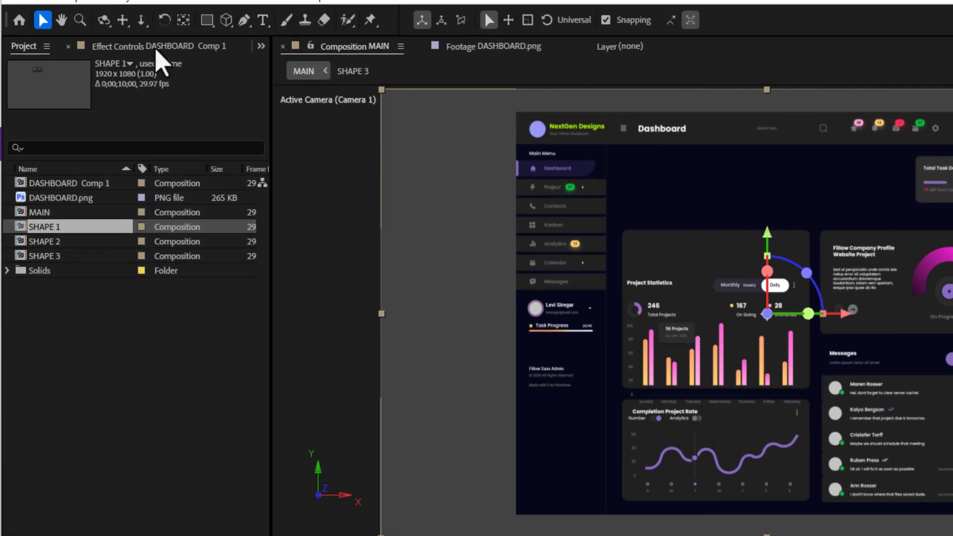
click(156, 70)
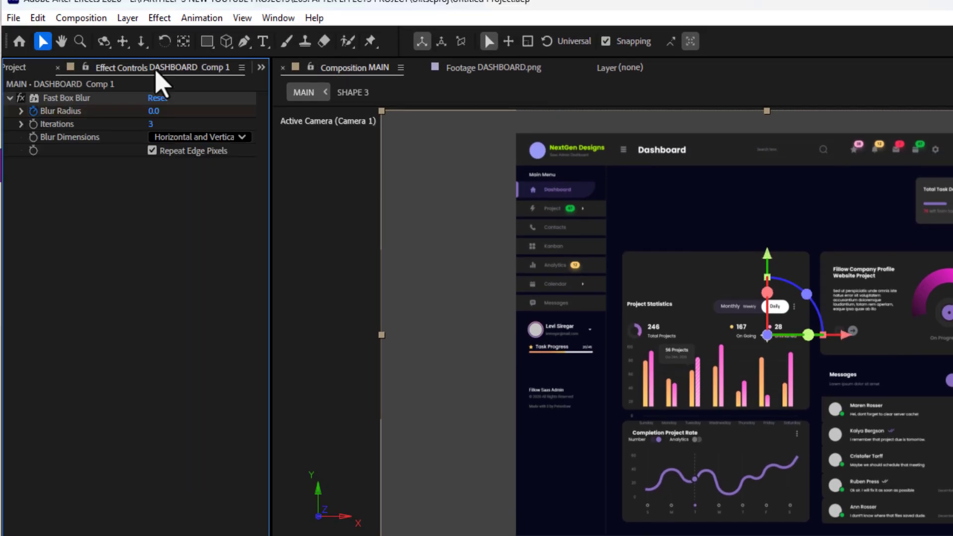
click(90, 98)
key(Delete)
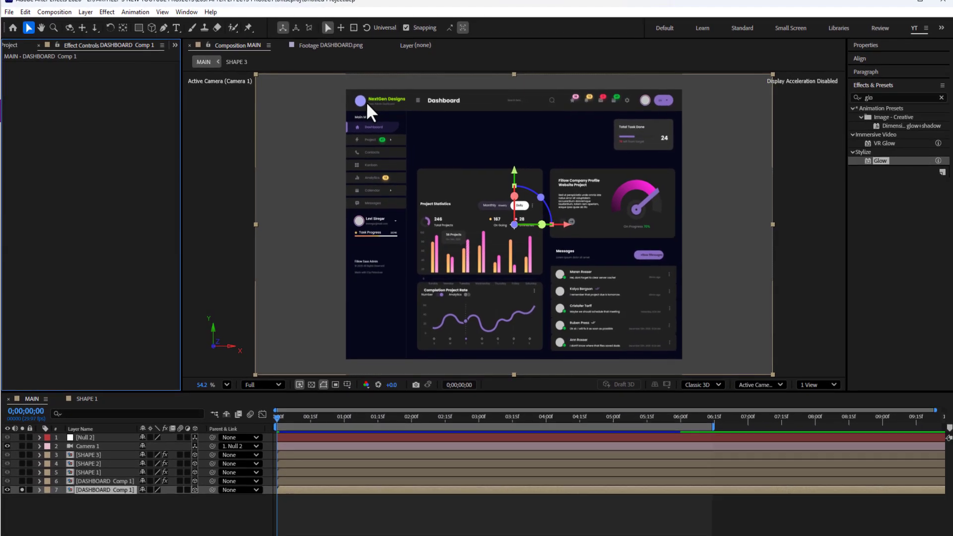
- Find the CC Light Sweep effect and apply it to the bottom DASHBOARD Comp 1 layer
click(939, 98)
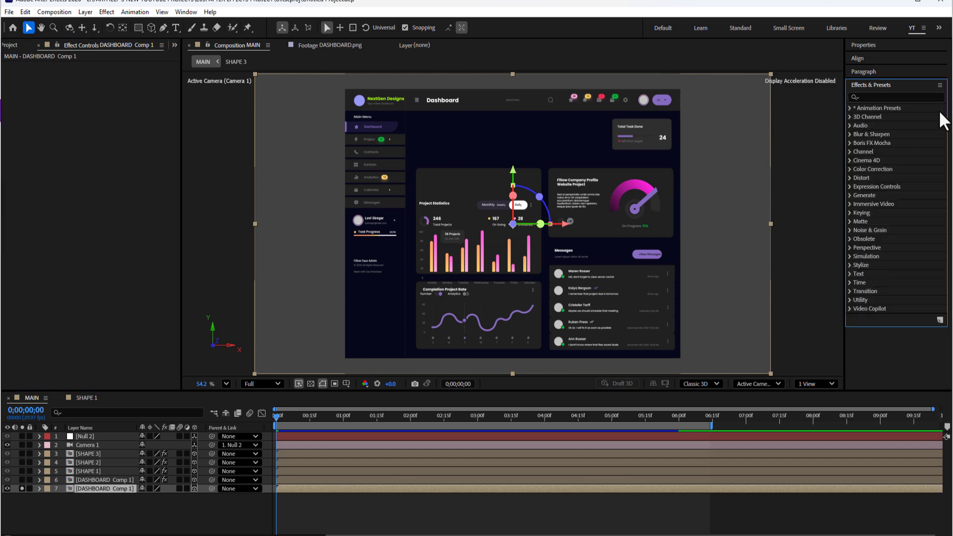
click(873, 97)
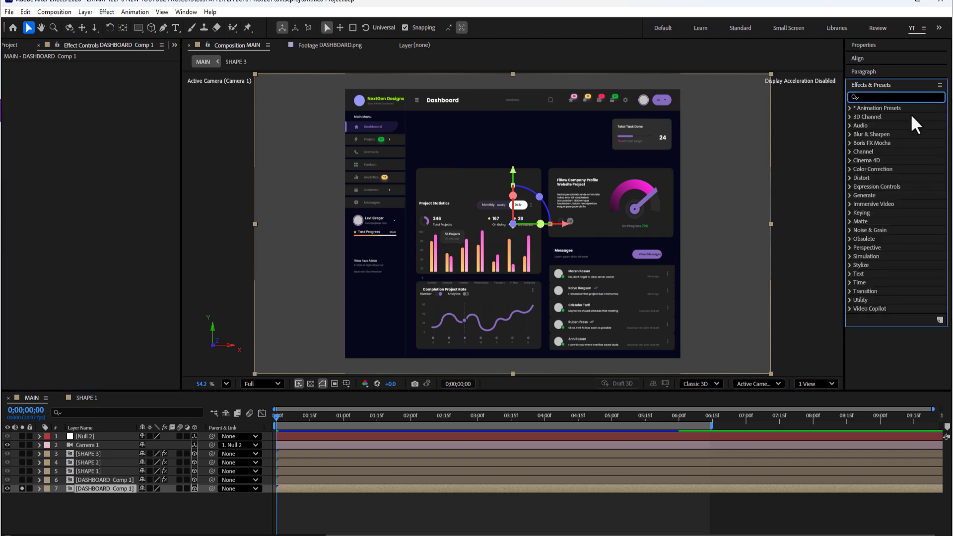
text(cc)
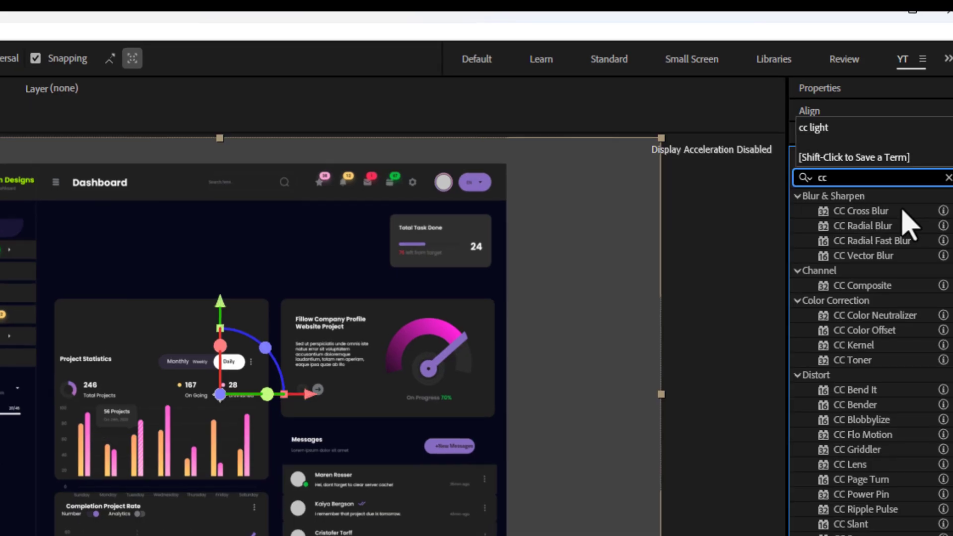
text( light)
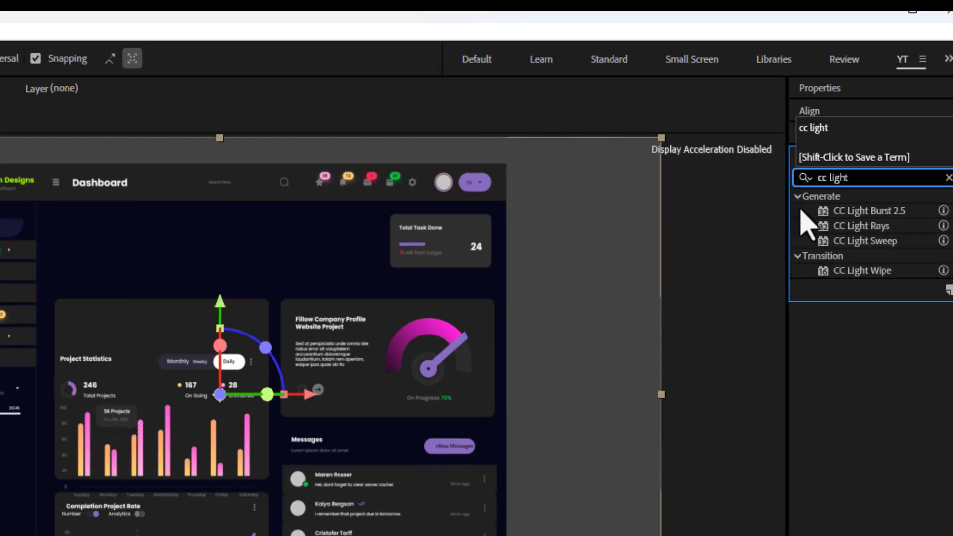
click(866, 241)
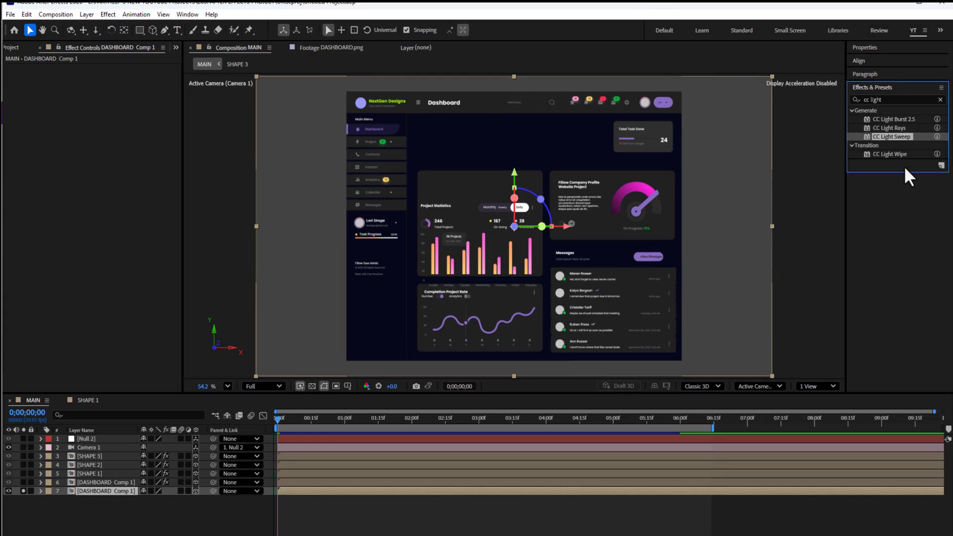
drag(896, 136, 117, 488)
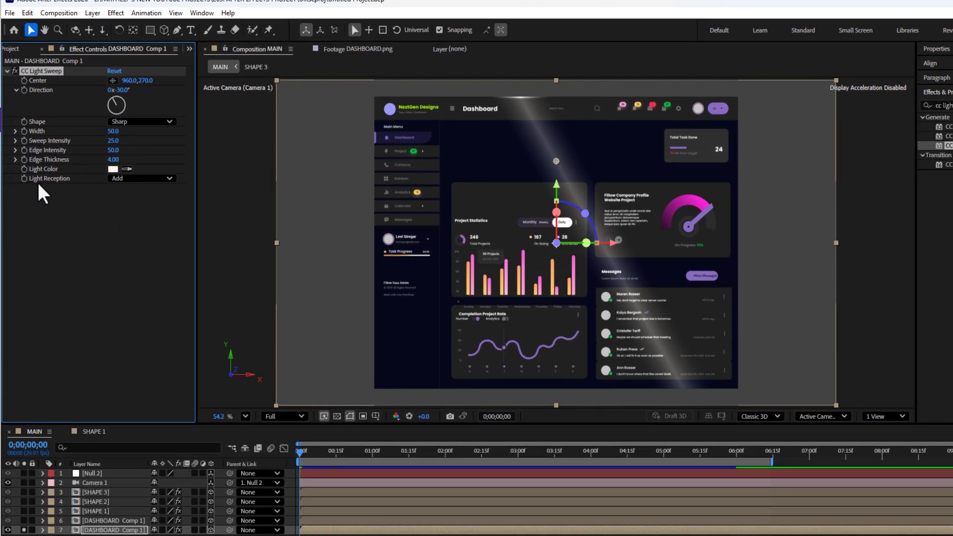
- Set the light sweep's Light Reception to Cutout, its Width to 300 and its Sweep Intensity to 0
click(125, 179)
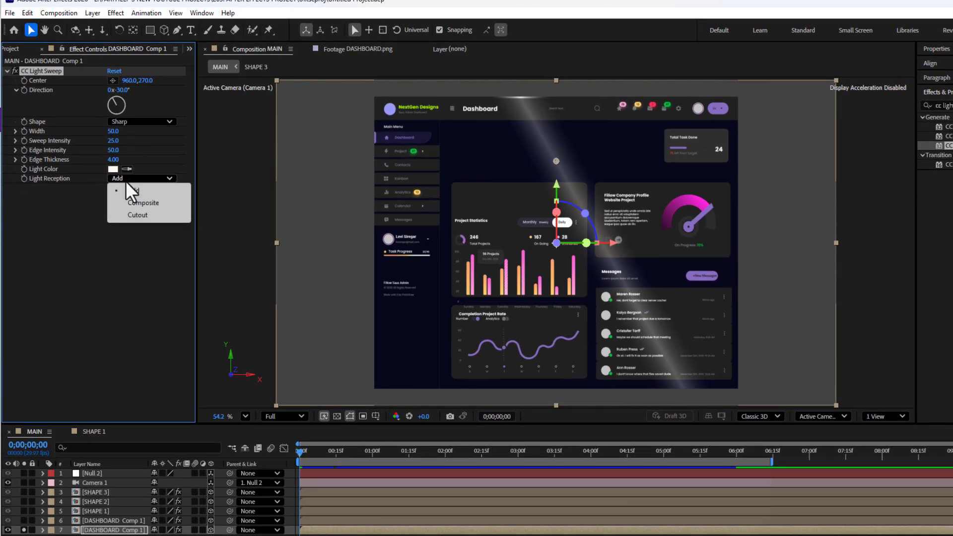
click(141, 217)
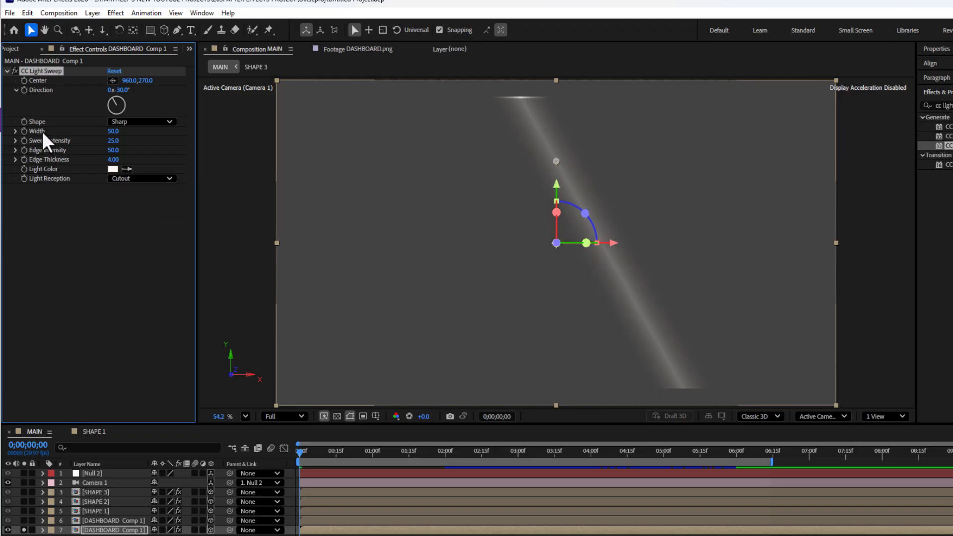
click(115, 132)
key(Tab)
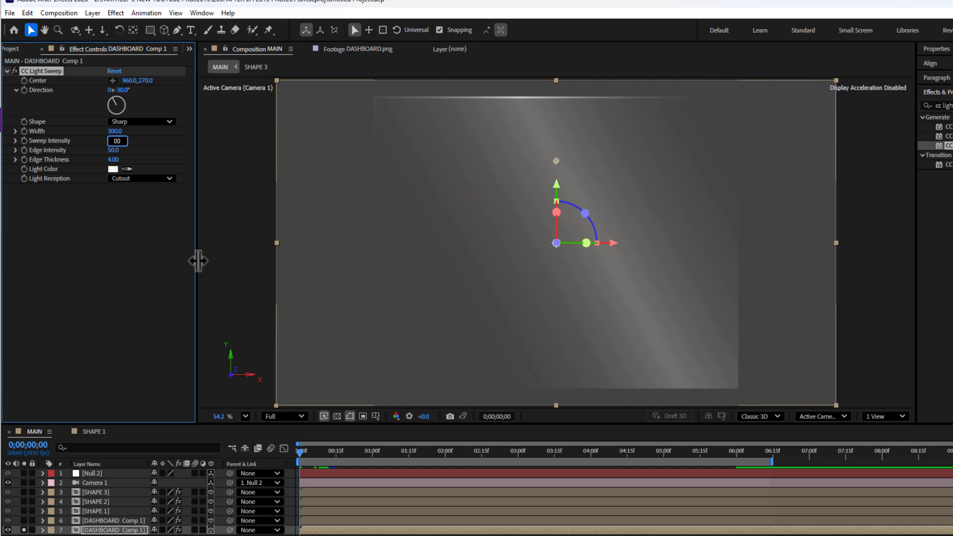
text(00)
key(Return)
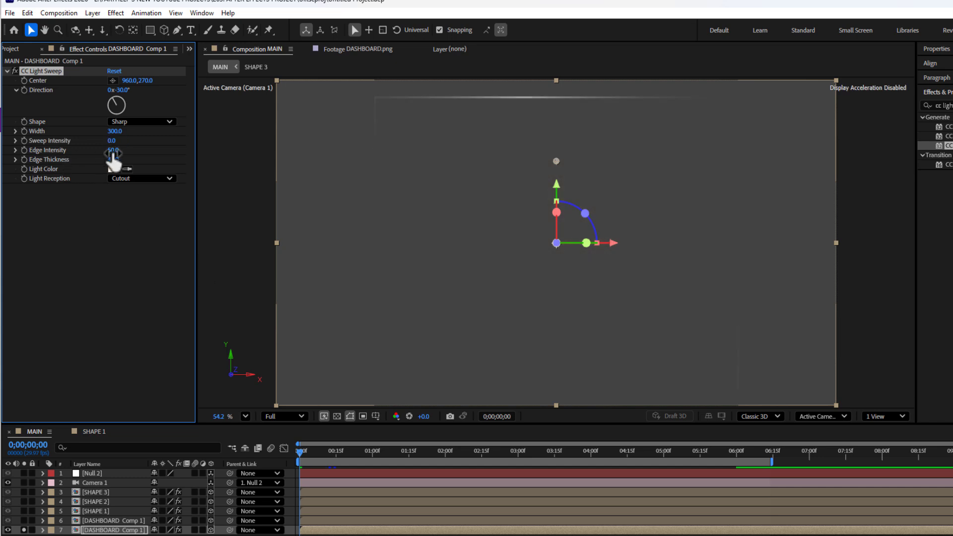
- Set the light sweep's Edge Intensity to 300 and Edge Thickness to 6
text(300)
key(Return)
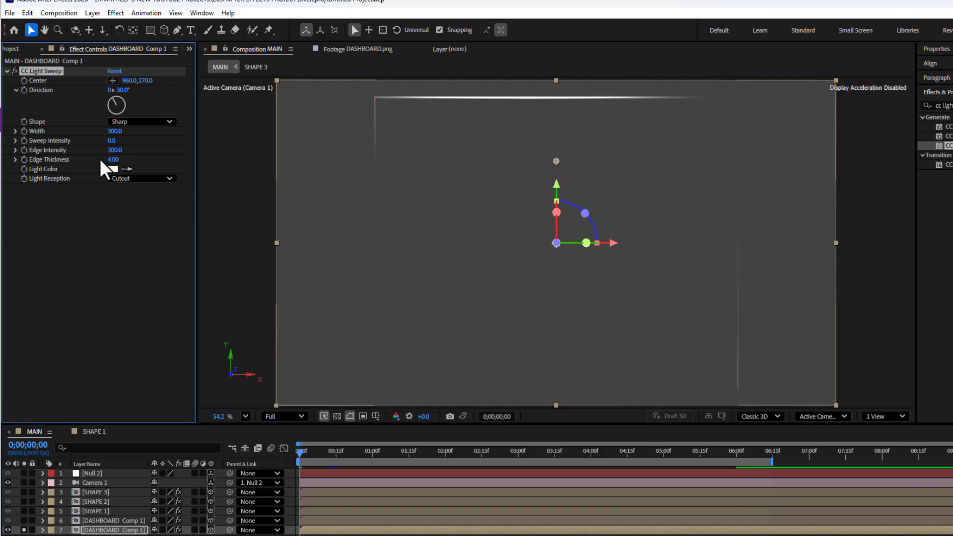
click(111, 159)
text(6)
key(Return)
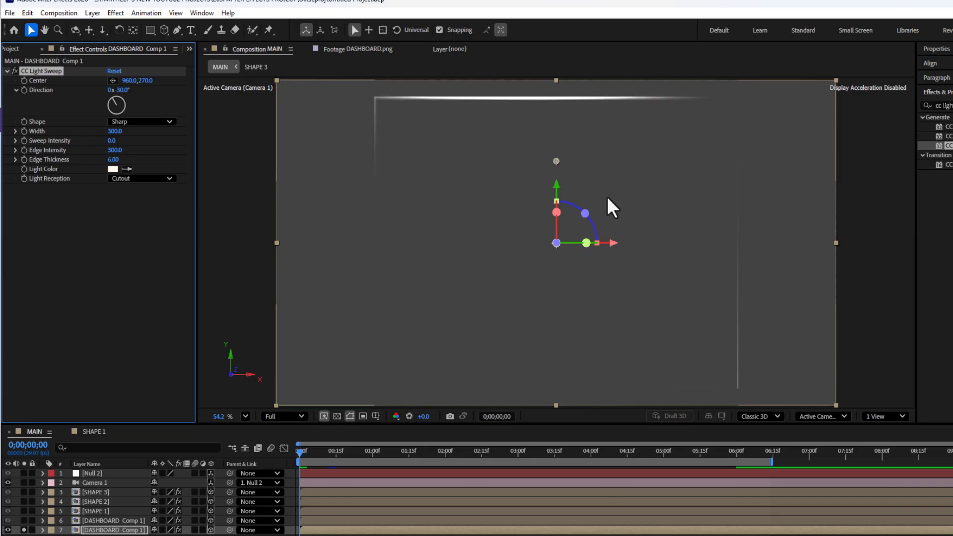
- Change the light sweep's Light Color to the blue-violet 5615F9
click(112, 169)
mouse_move(673, 283)
mouse_down()
mouse_move(630, 243)
mouse_move(663, 238)
mouse_move(649, 236)
mouse_up()
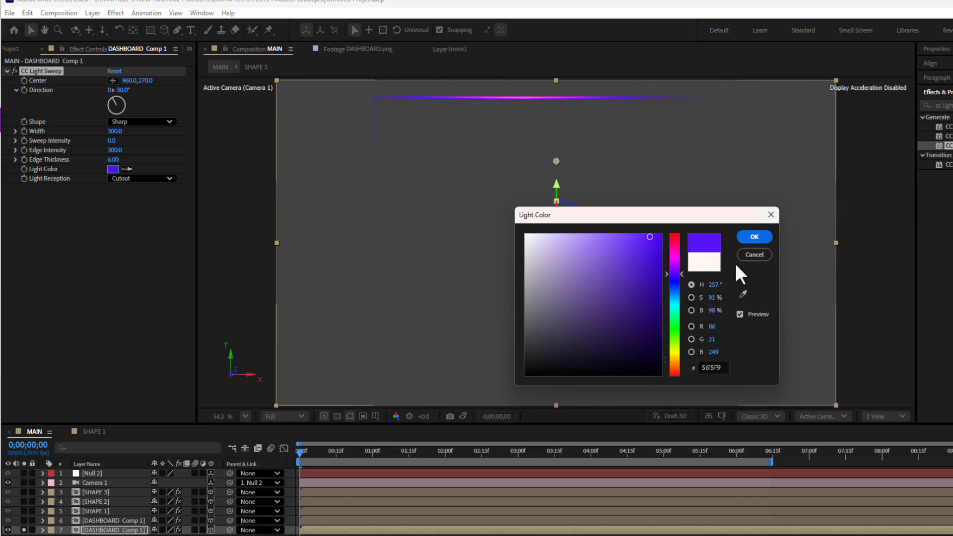
click(754, 237)
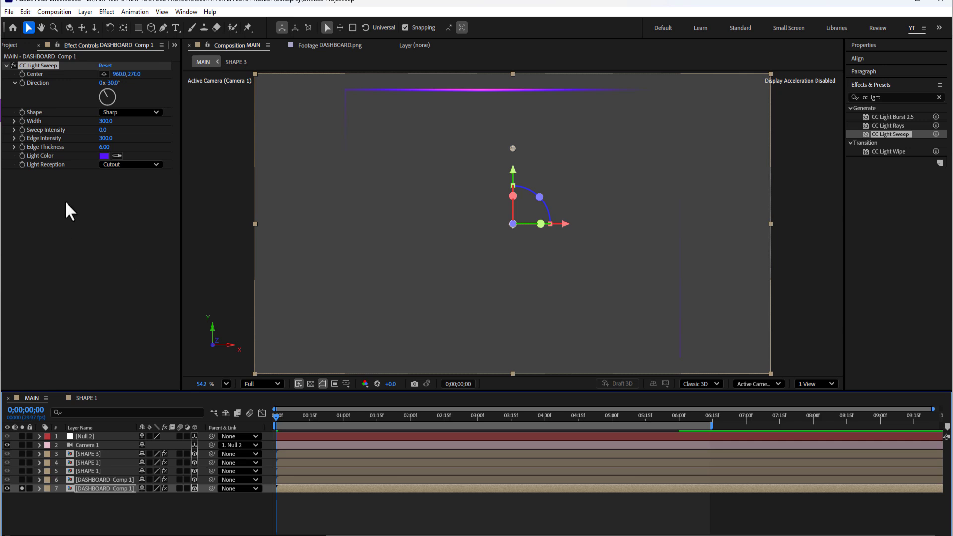
- Keyframe the sweep's Direction at the start and at 6 seconds with 1x+253°, and return to the first frame
click(23, 83)
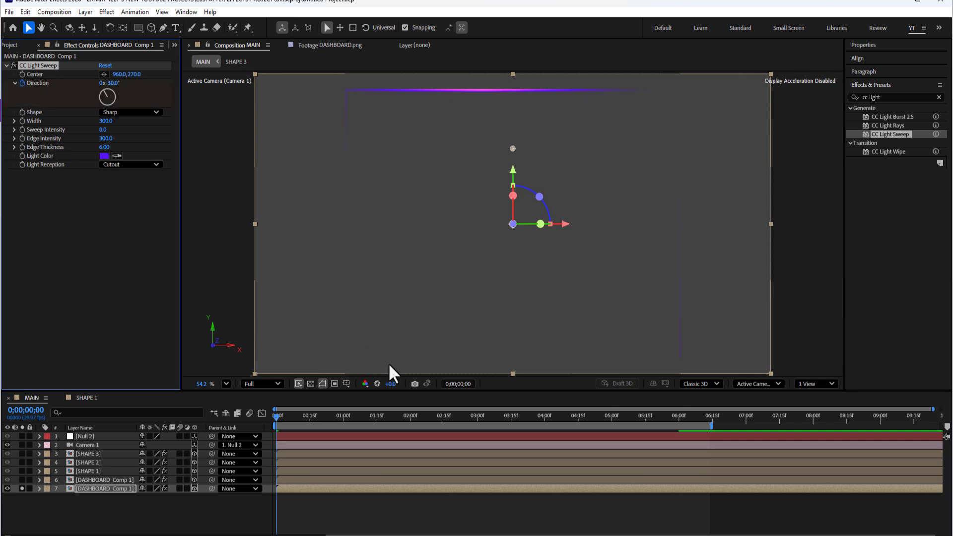
drag(275, 417, 676, 430)
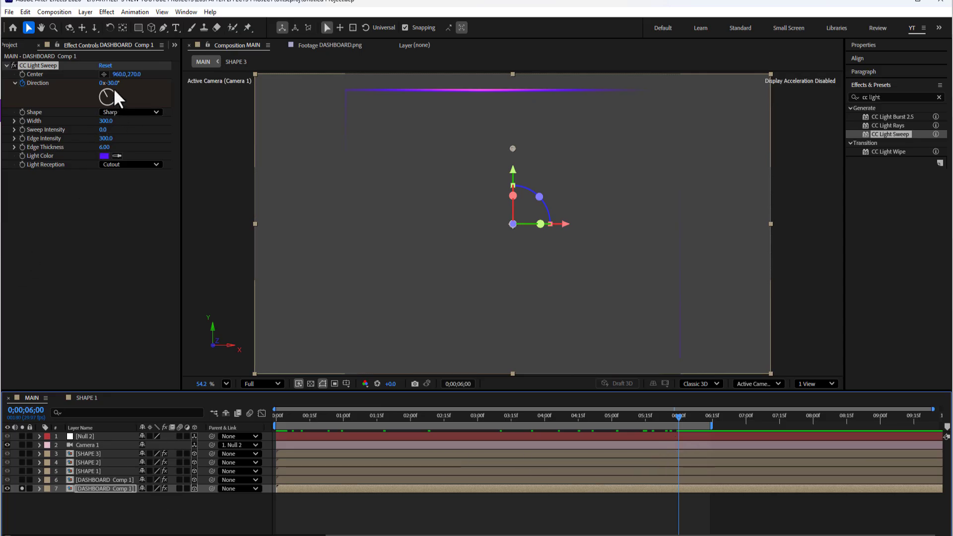
drag(113, 92, 459, 113)
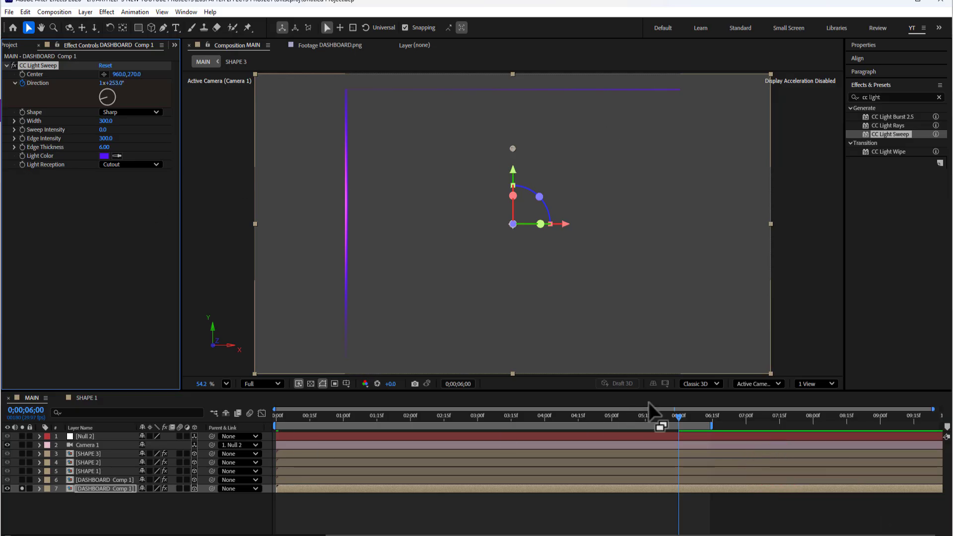
drag(678, 415, 254, 422)
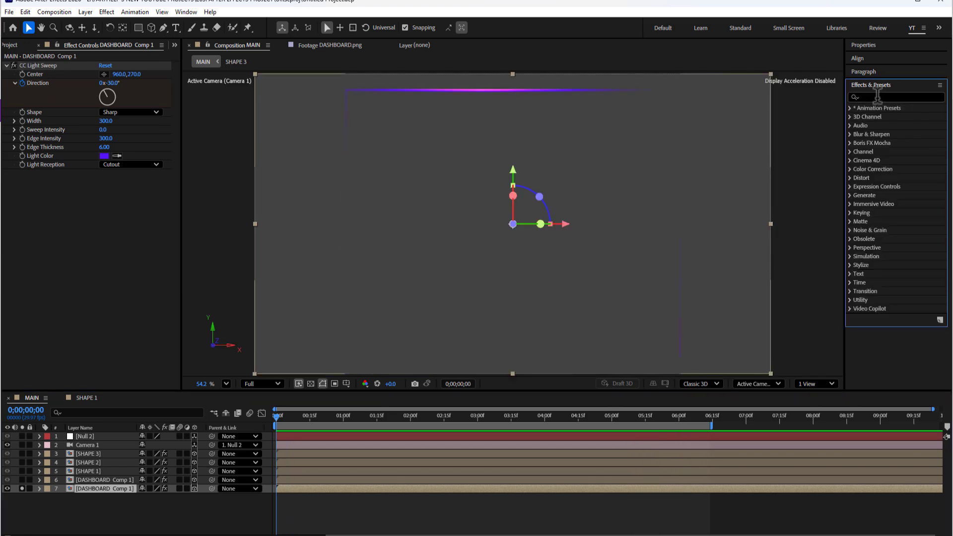
- Find the stylize Glow effect and apply it to the bottom DASHBOARD Comp 1 layer
click(877, 97)
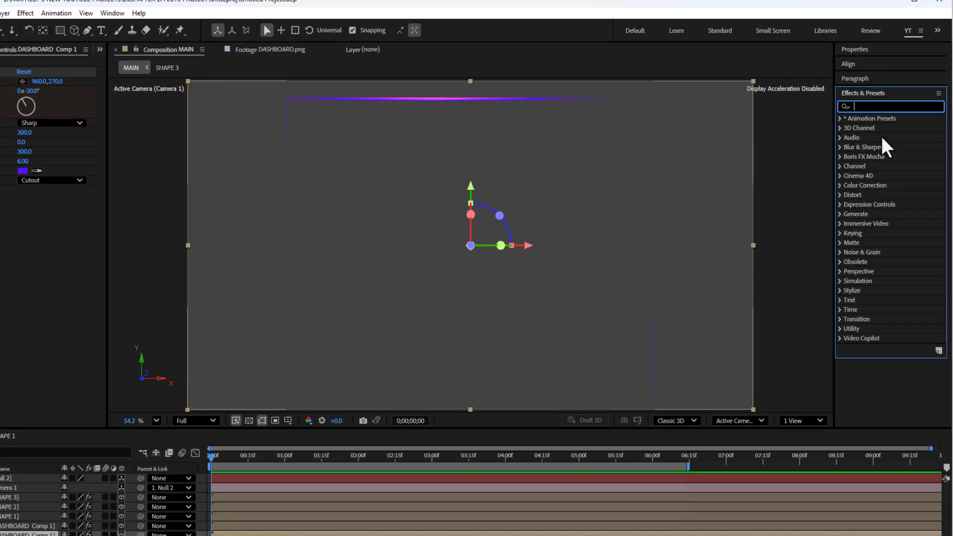
text(glow)
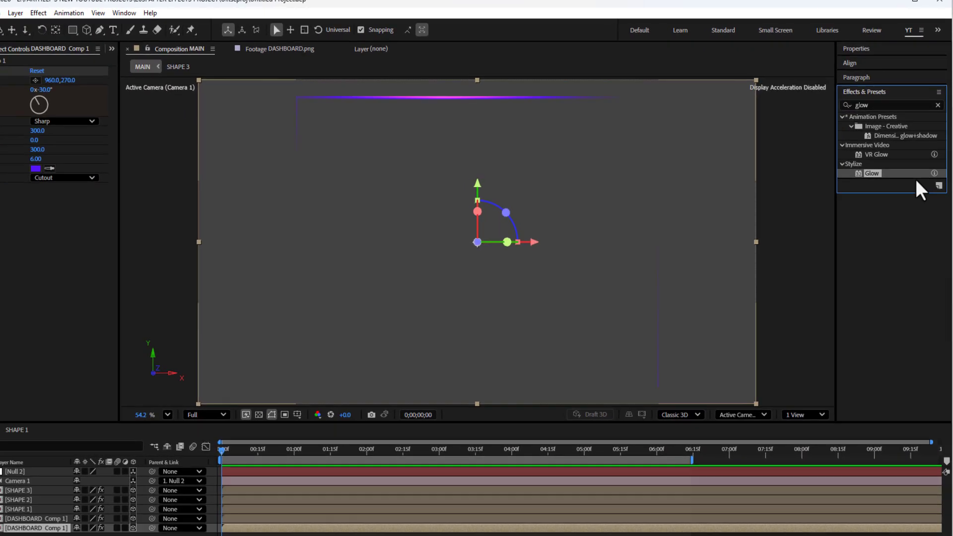
click(861, 205)
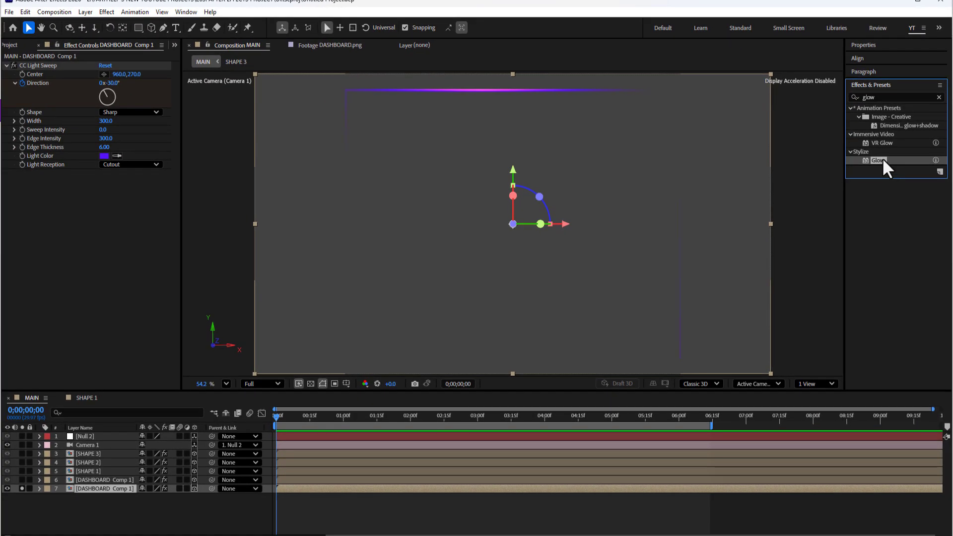
drag(880, 157, 127, 487)
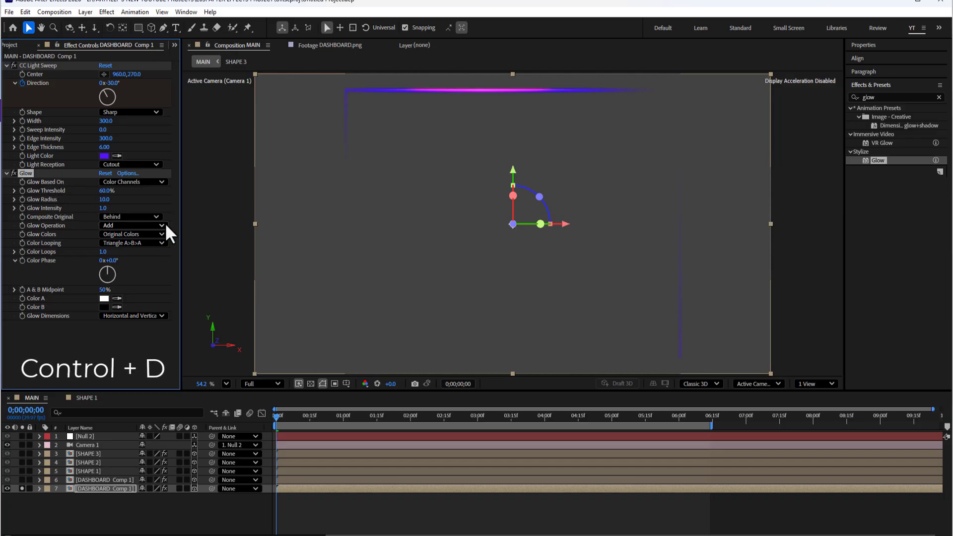
- Duplicate the Glow effect and set the copy's Glow Threshold to 63.1% and Glow Radius to 42
key(ctrl+d)
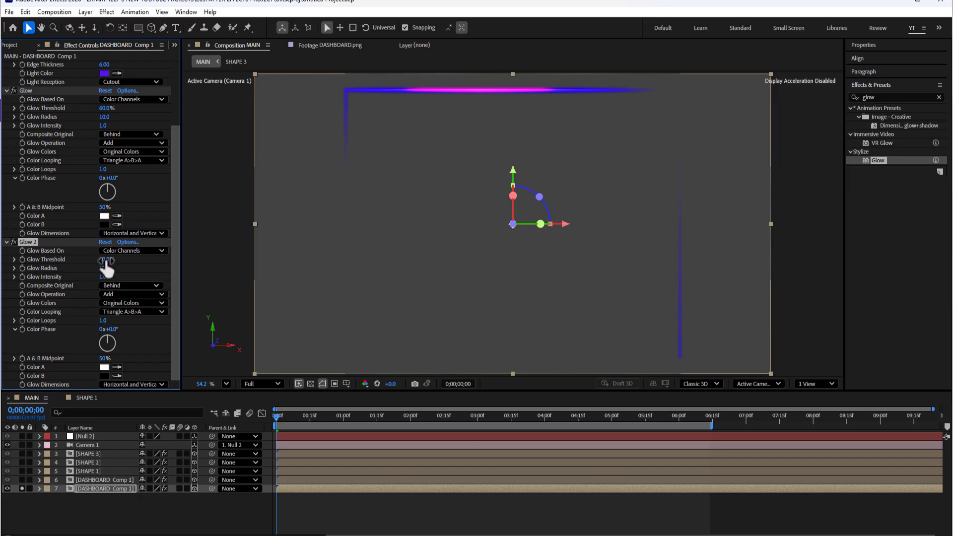
drag(106, 260, 118, 269)
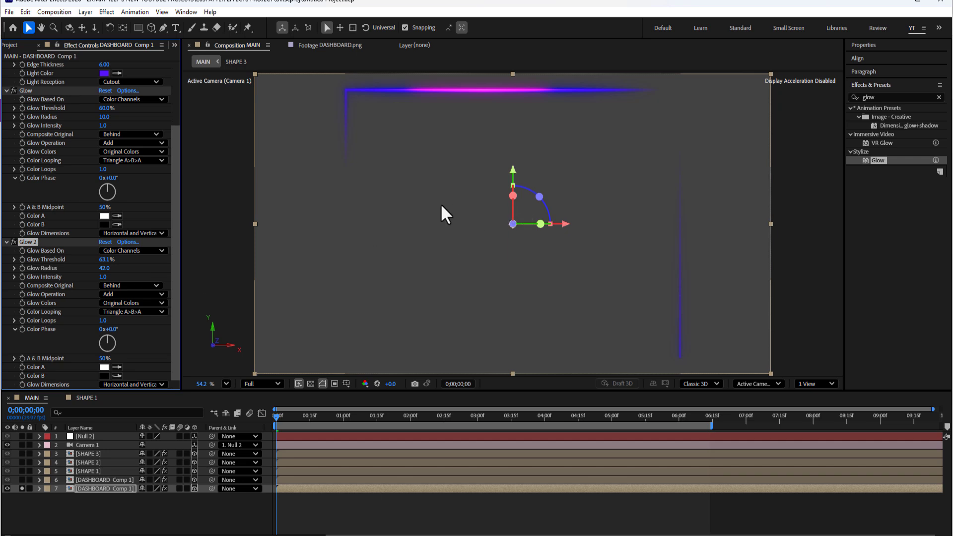
- Unsolo the bottom DASHBOARD Comp 1 layer and preview the glowing border with the whole MAIN composition
click(22, 488)
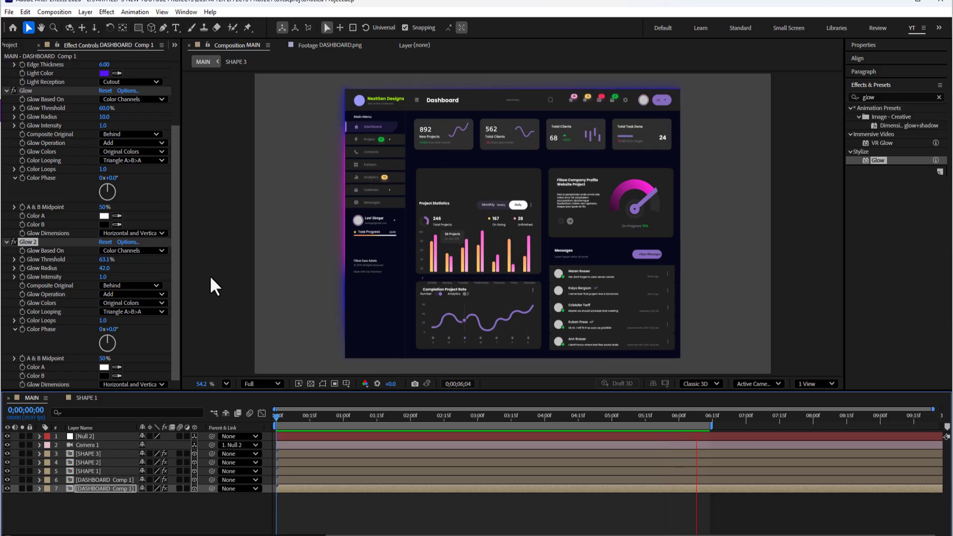
key(space)
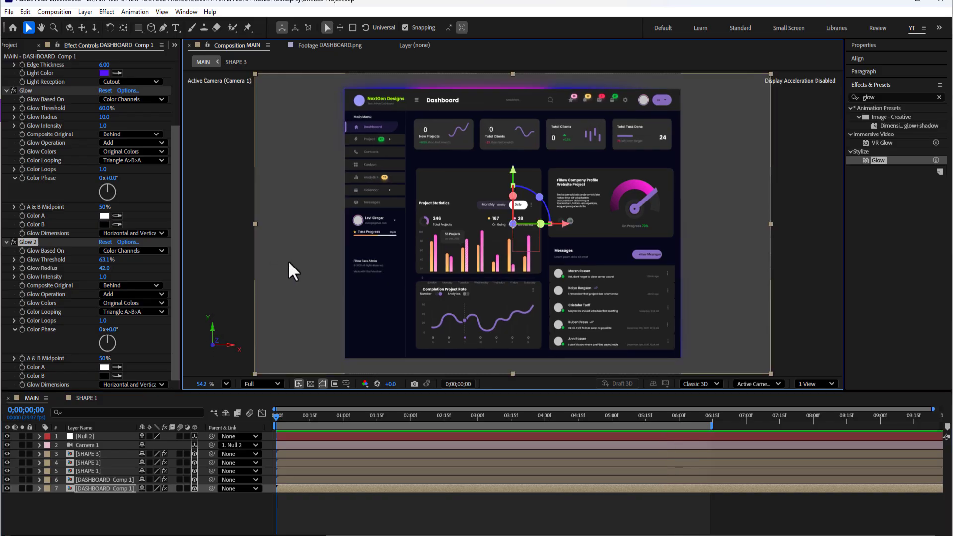